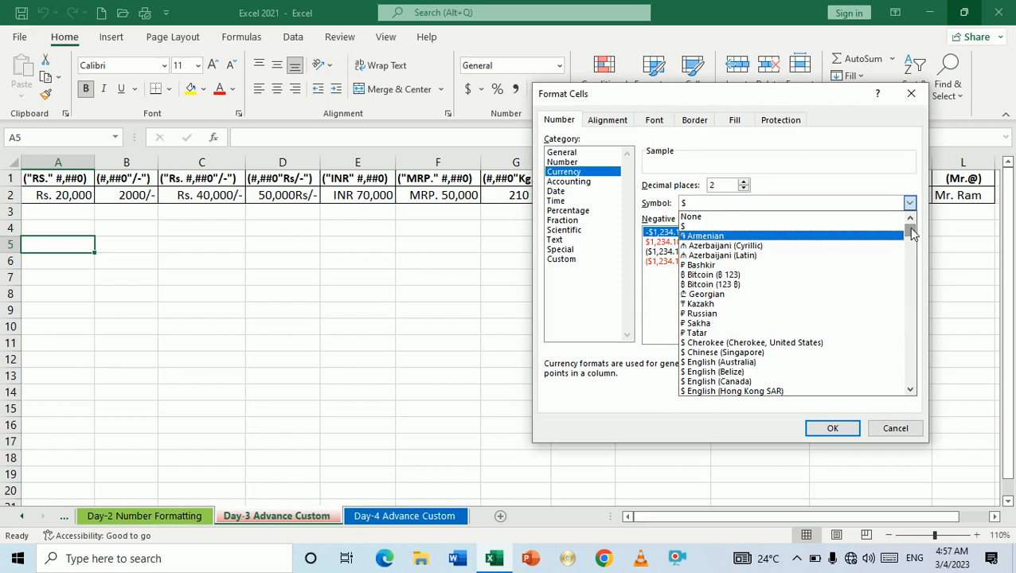
# Step: Dismiss the currency symbol list and cancel Format Cells without applying any changes
pyautogui.click(719, 98)
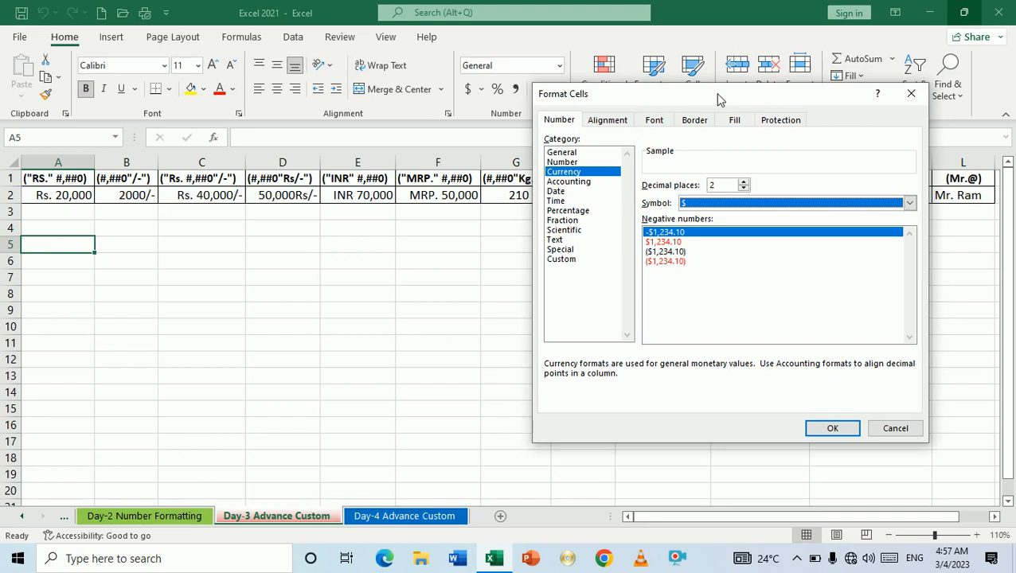
pyautogui.click(913, 97)
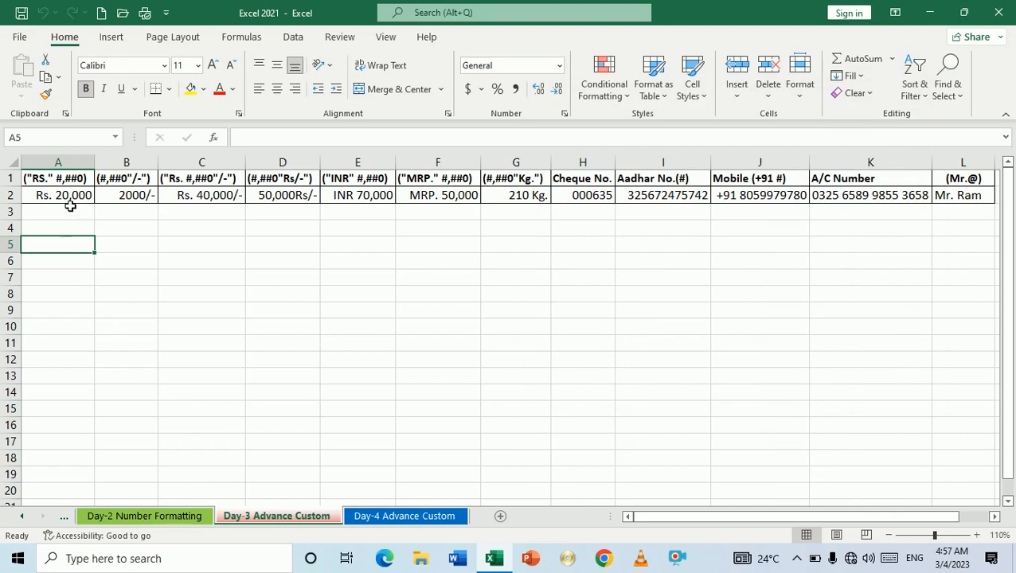
# Step: Review the format code heading in A1 and the Rs. 20,000 example in A2
pyautogui.click(62, 182)
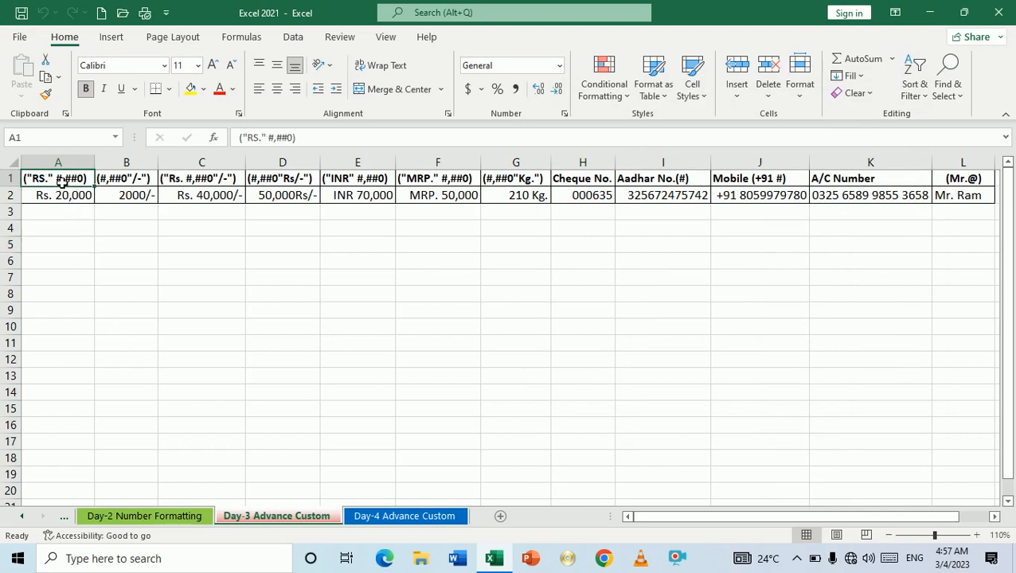
pyautogui.click(75, 216)
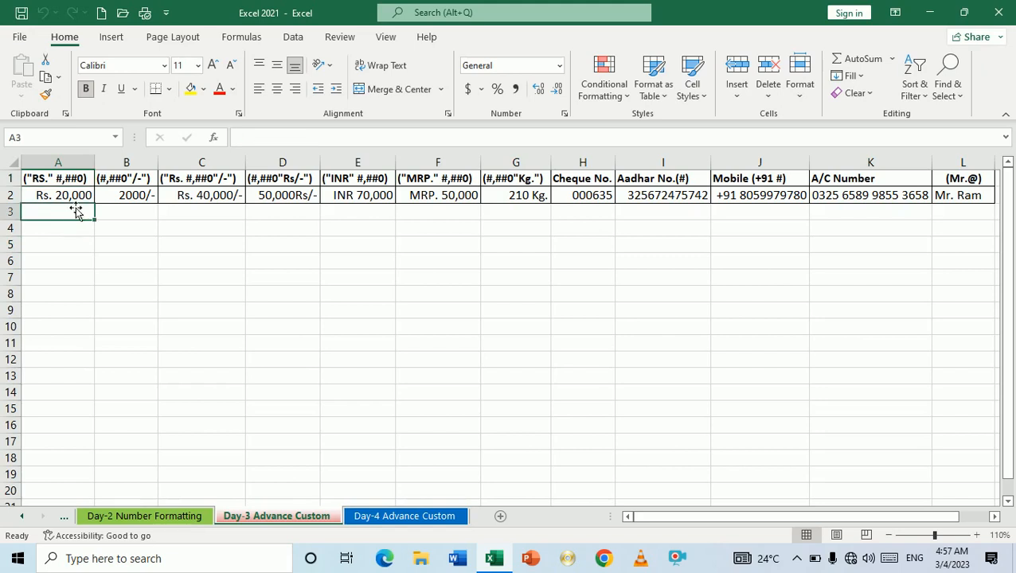
pyautogui.click(67, 179)
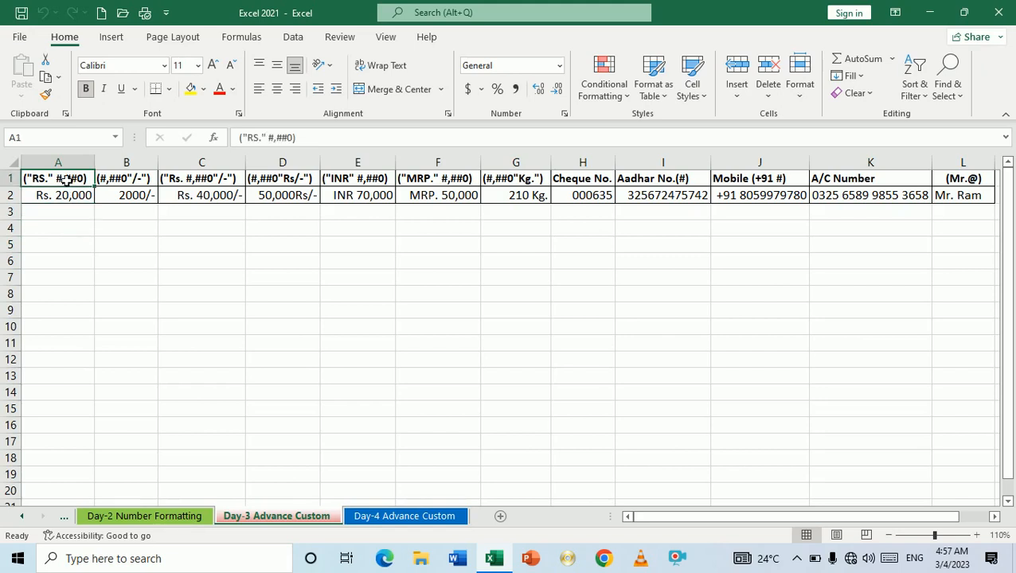
pyautogui.click(70, 244)
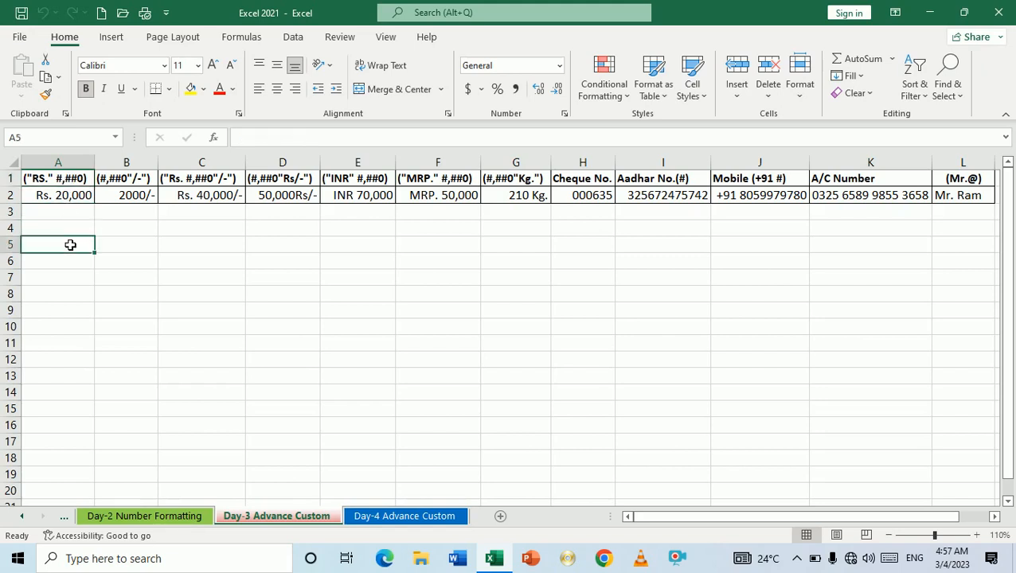
pyautogui.click(67, 203)
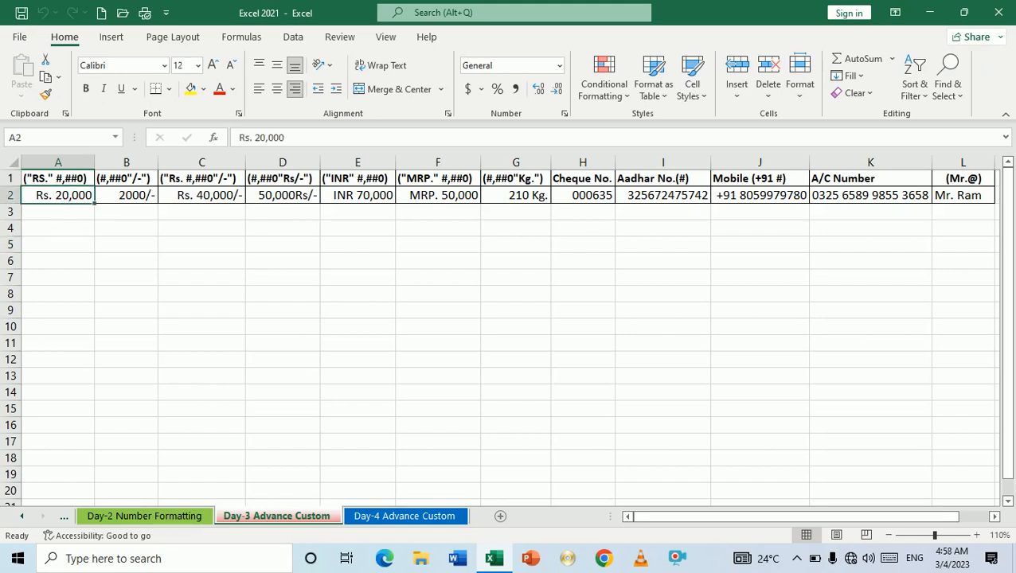
# Step: Select the empty range A4:A16 and open its Format Cells settings with Ctrl+1
pyautogui.click(70, 232)
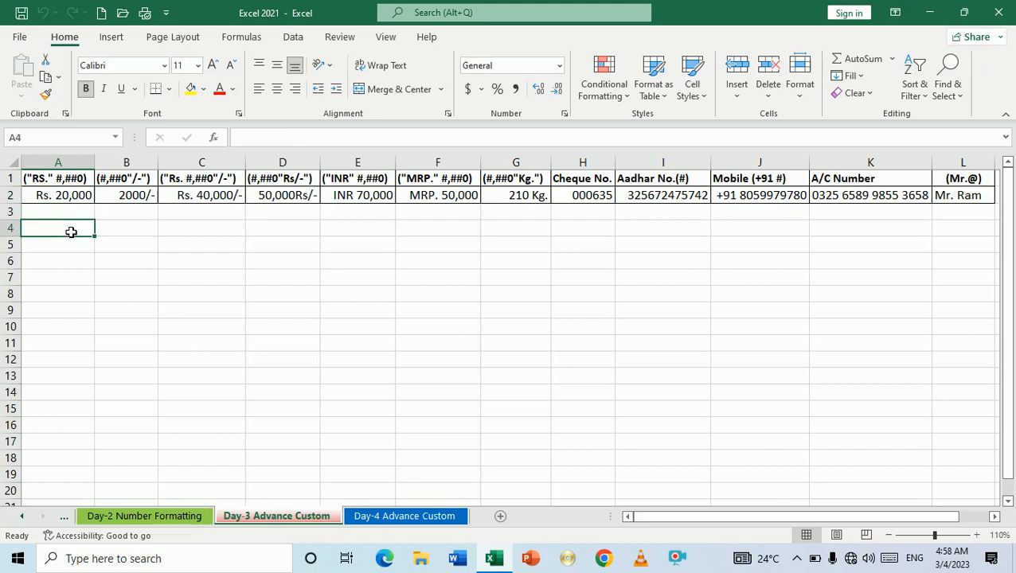
pyautogui.hotkey('shift', 'Down')
pyautogui.hotkey('shift', 'Down')
pyautogui.hotkey('shift', 'Down')
pyautogui.hotkey('shift', 'Down')
pyautogui.hotkey('shift', 'Down')
pyautogui.hotkey('shift', 'Down')
pyautogui.hotkey('shift', 'Down')
pyautogui.hotkey('shift', 'Down')
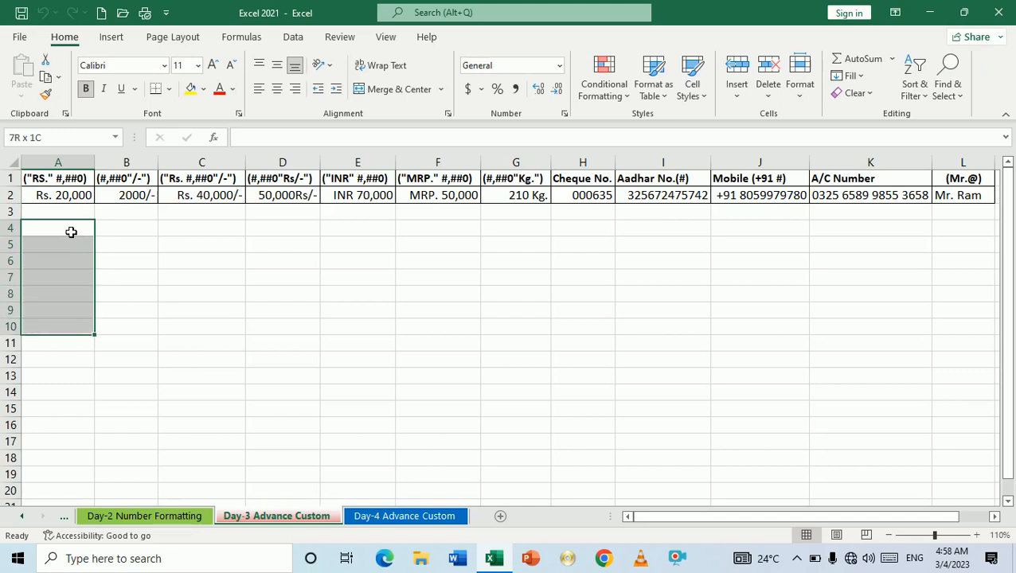
pyautogui.hotkey('shift', 'Down')
pyautogui.hotkey('shift', 'Down')
pyautogui.hotkey('shift', 'Down')
pyautogui.hotkey('shift', 'Down')
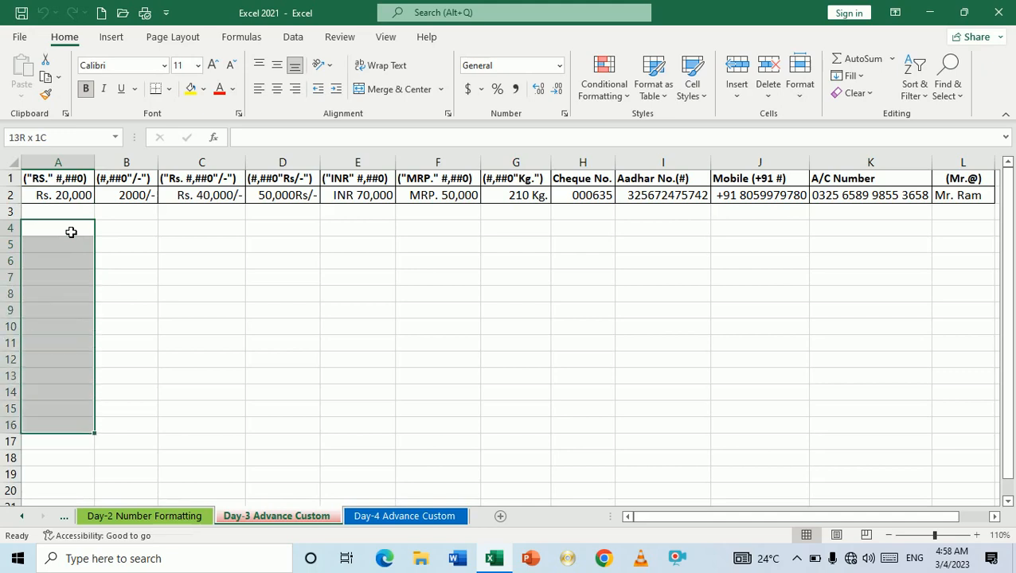
pyautogui.hotkey('ctrl', '1')
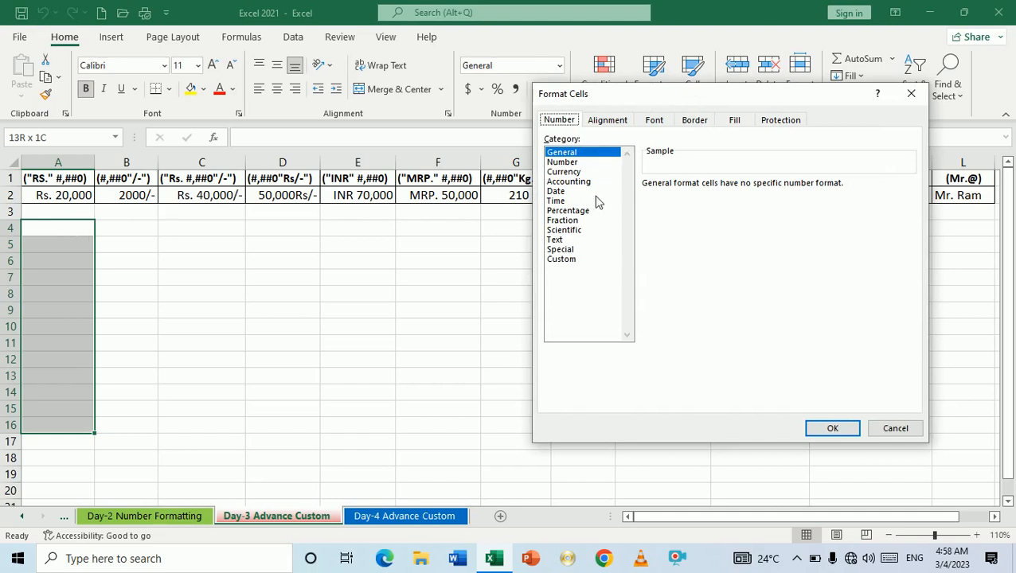
# Step: Apply the custom number format "Rs." #,##0 to cells A4:A16
pyautogui.click(567, 265)
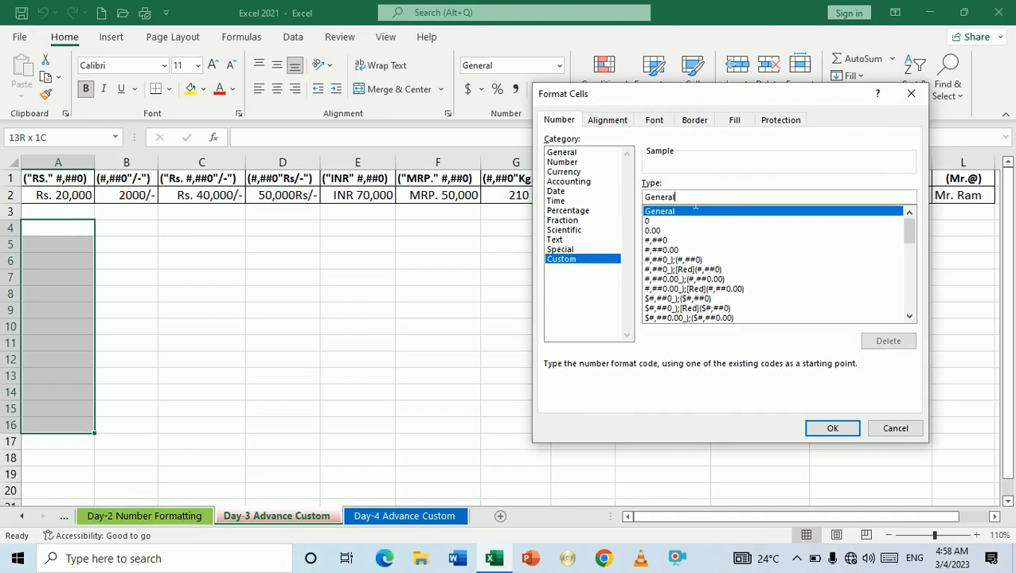
pyautogui.press('BackSpace')
pyautogui.press('BackSpace')
pyautogui.press('BackSpace')
pyautogui.press('BackSpace')
pyautogui.press('BackSpace')
pyautogui.press('BackSpace')
pyautogui.press('BackSpace')
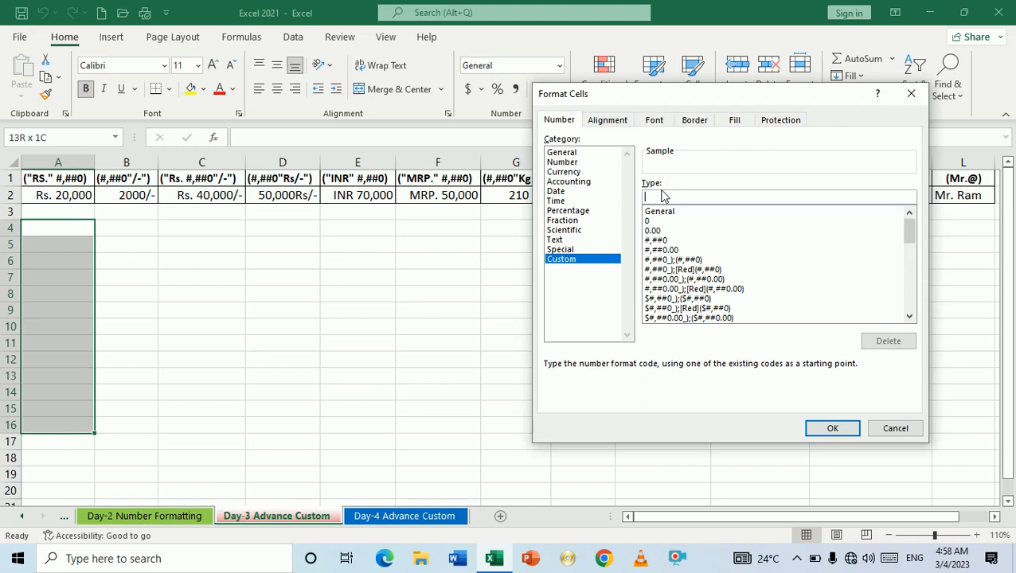
pyautogui.write('"Rs." #,##0')
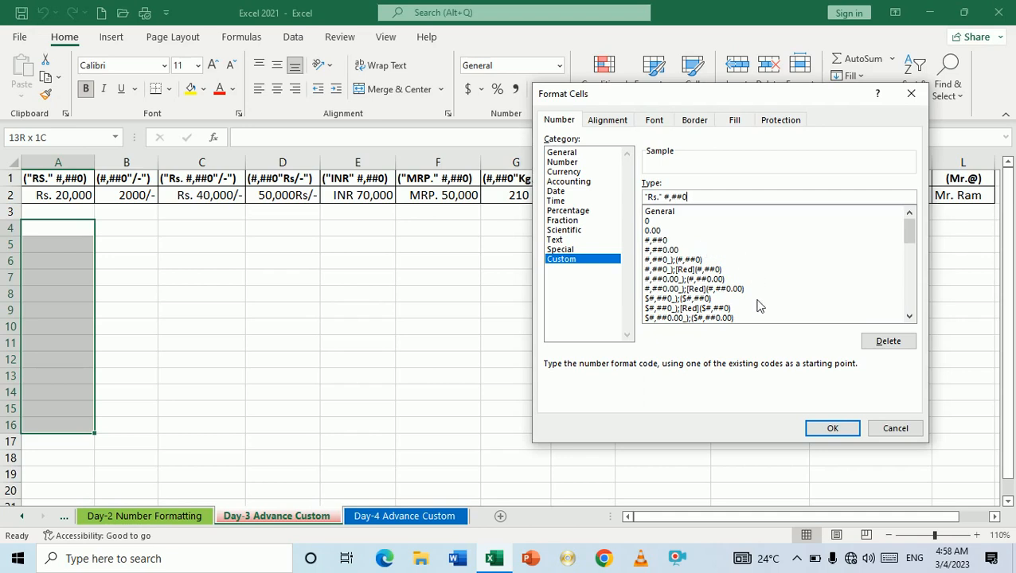
pyautogui.click(828, 429)
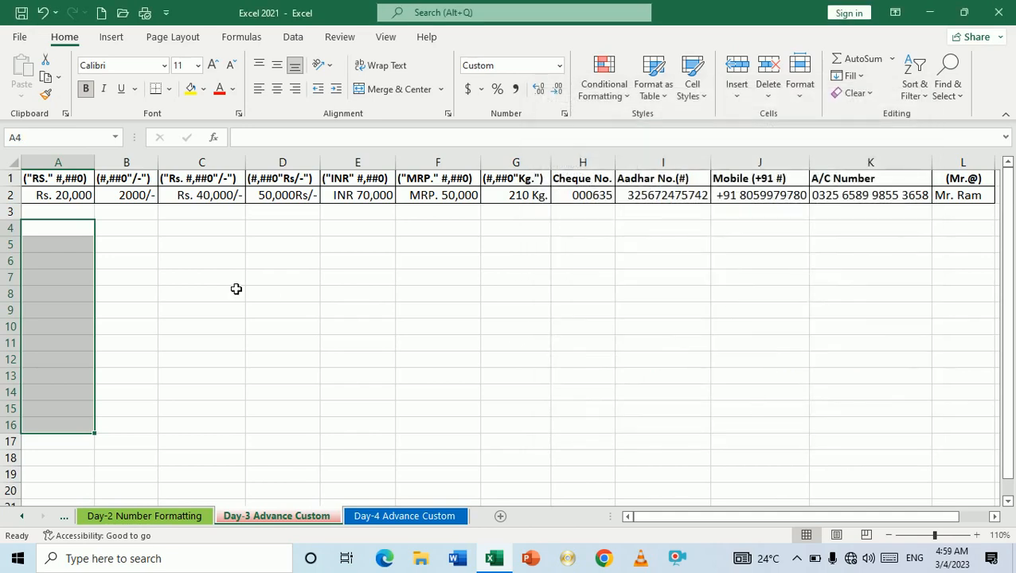
# Step: Enter 30000, 600000, 800000 and 60000 into A4:A7 so they display with the Rs. prefix
pyautogui.write('30000')
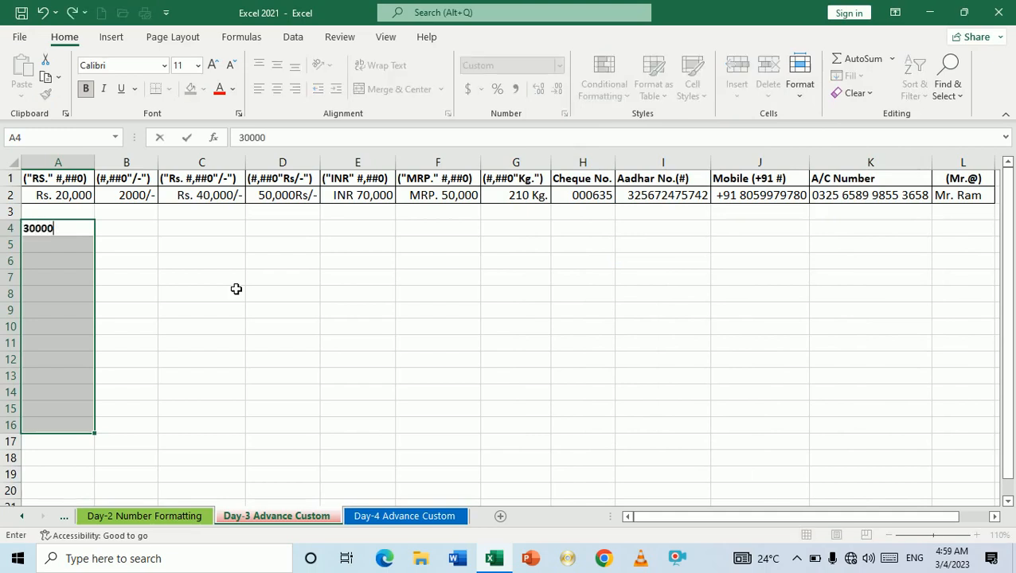
pyautogui.press('Return')
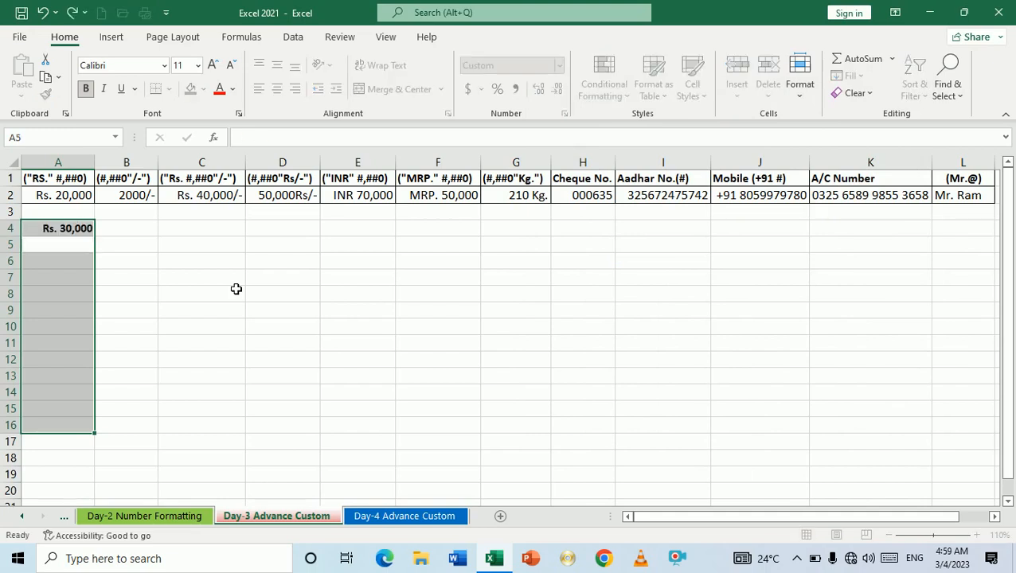
pyautogui.write('600000')
pyautogui.press('Return')
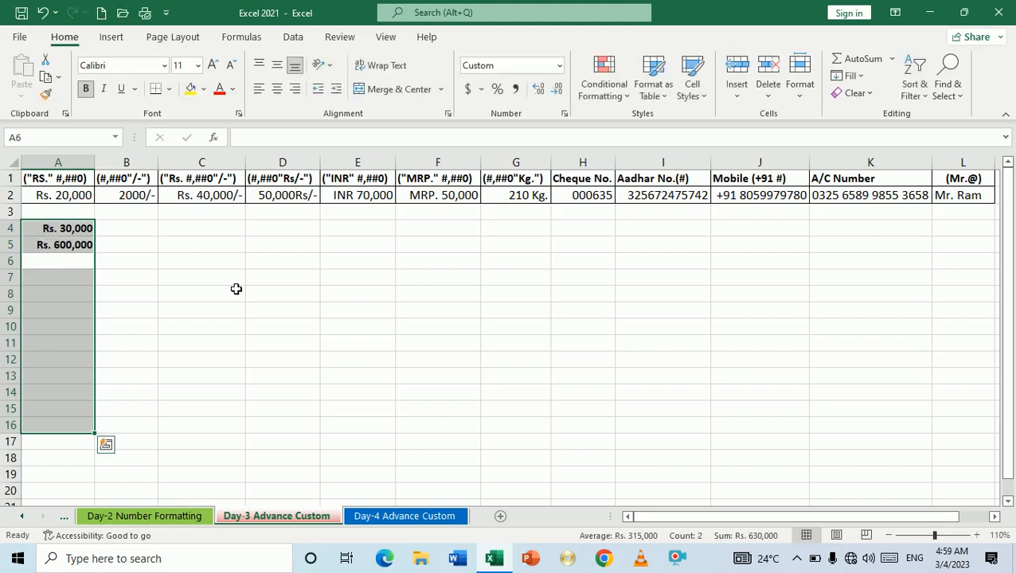
pyautogui.write('800000')
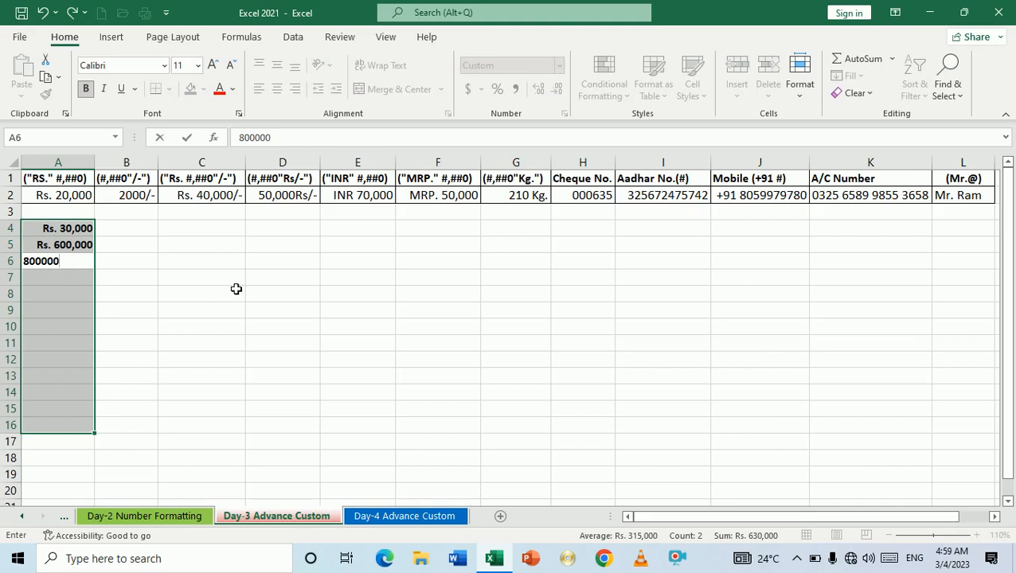
pyautogui.press('Return')
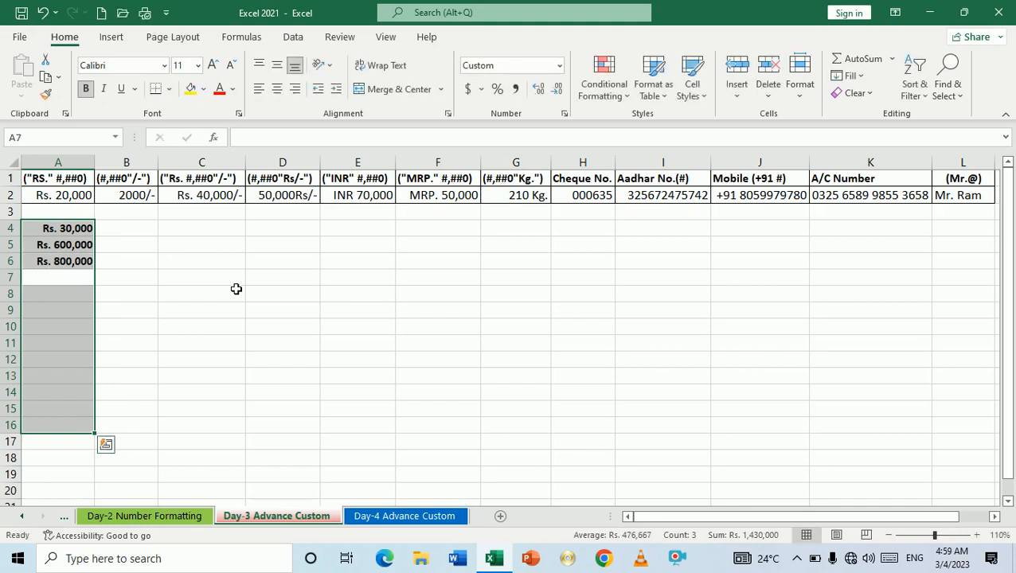
pyautogui.write('60000')
pyautogui.press('Return')
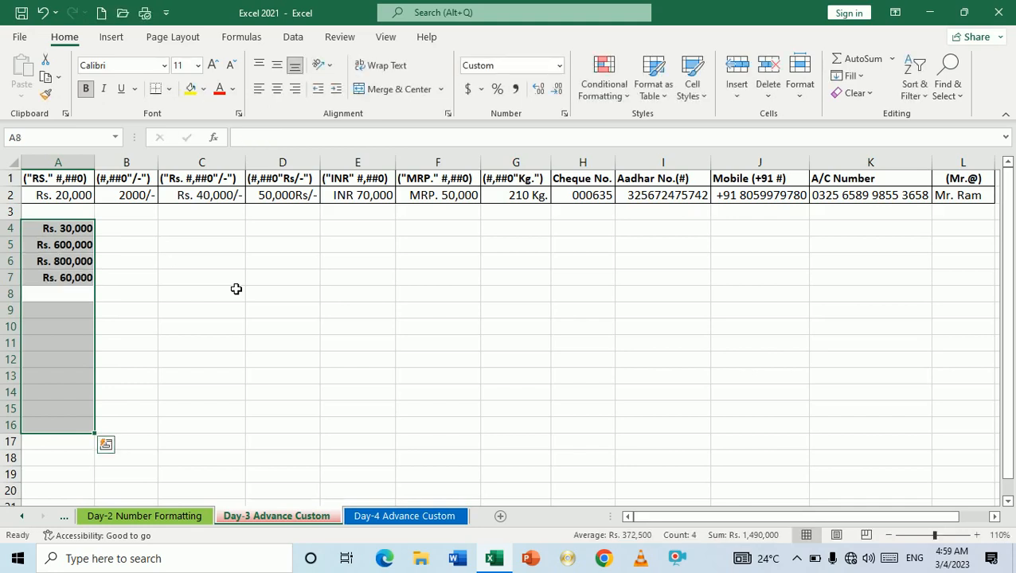
pyautogui.click(191, 284)
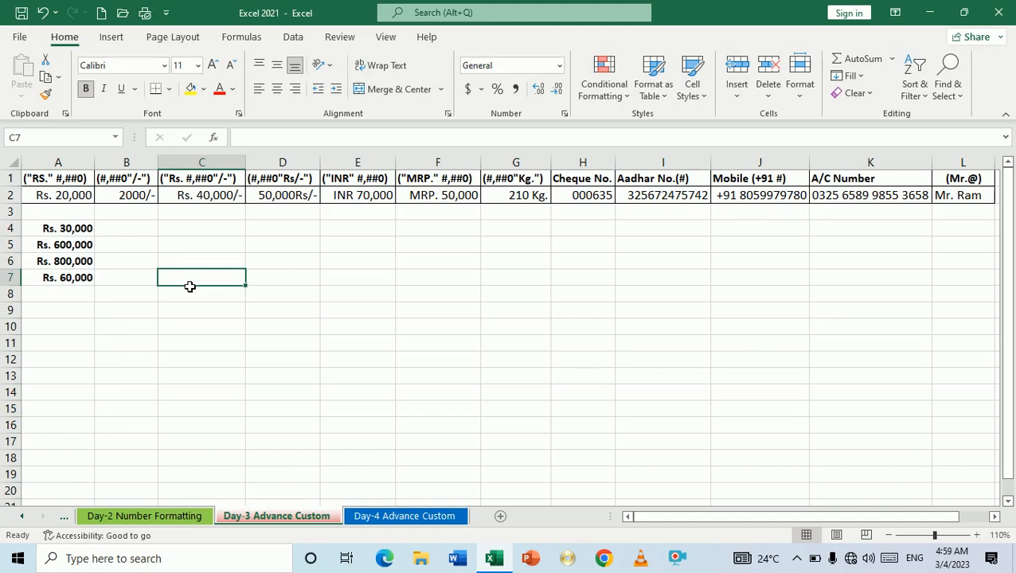
# Step: Inspect the 2000/- example value in B2
pyautogui.click(58, 301)
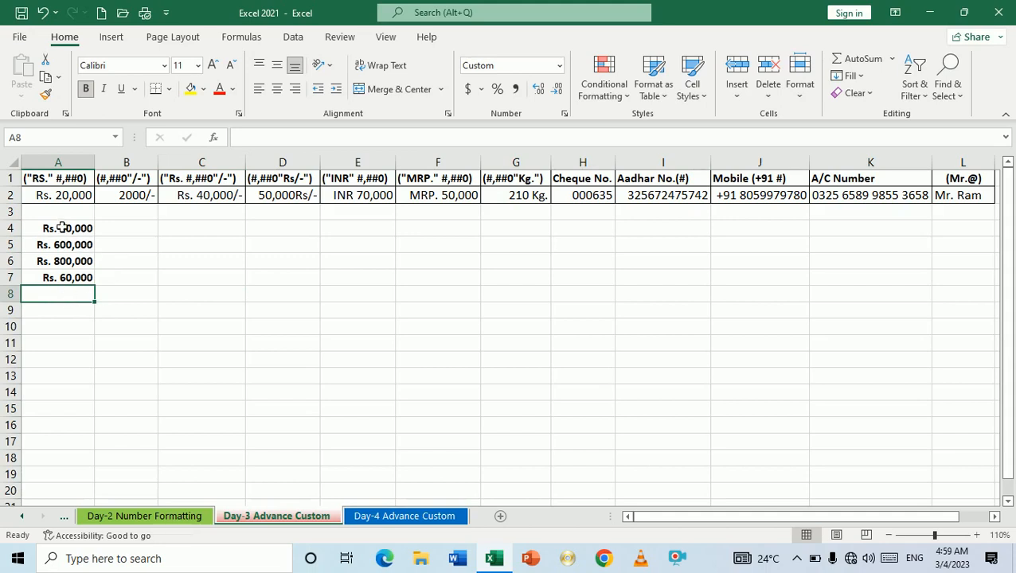
pyautogui.click(137, 202)
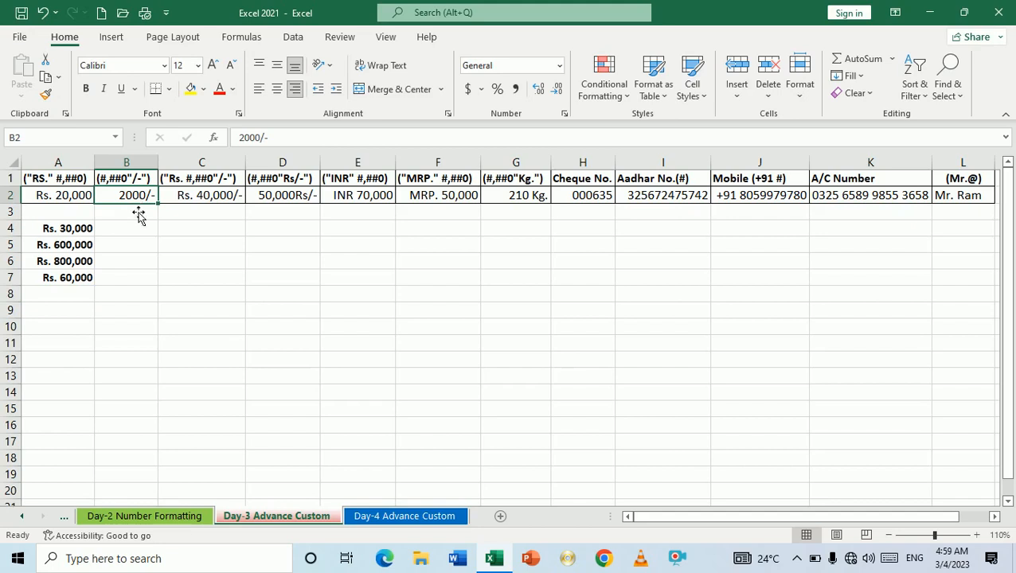
pyautogui.click(132, 236)
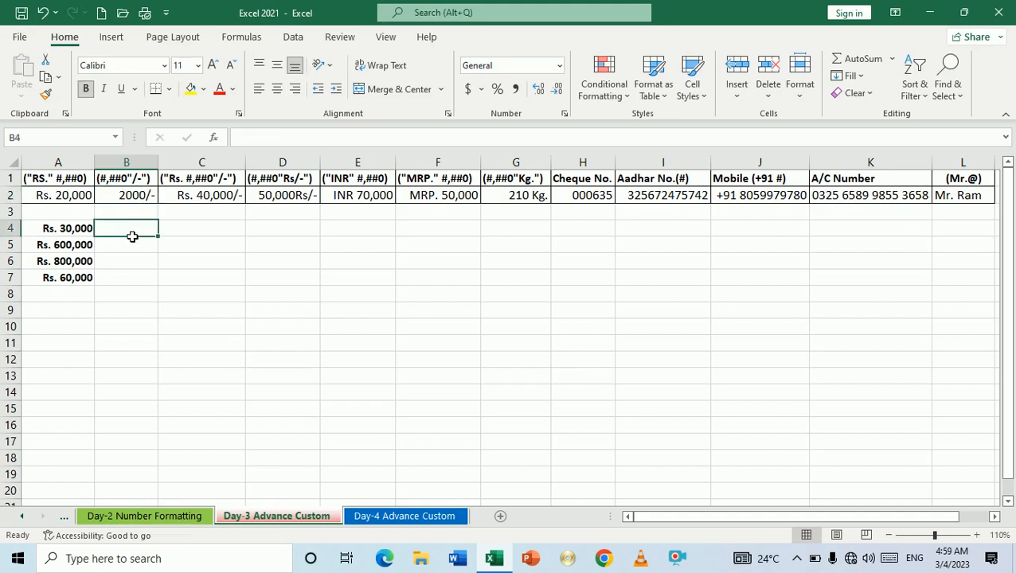
# Step: Replace A4 with the heading Amount and fill it across row 4 through column L
pyautogui.click(77, 235)
pyautogui.write('Amount')
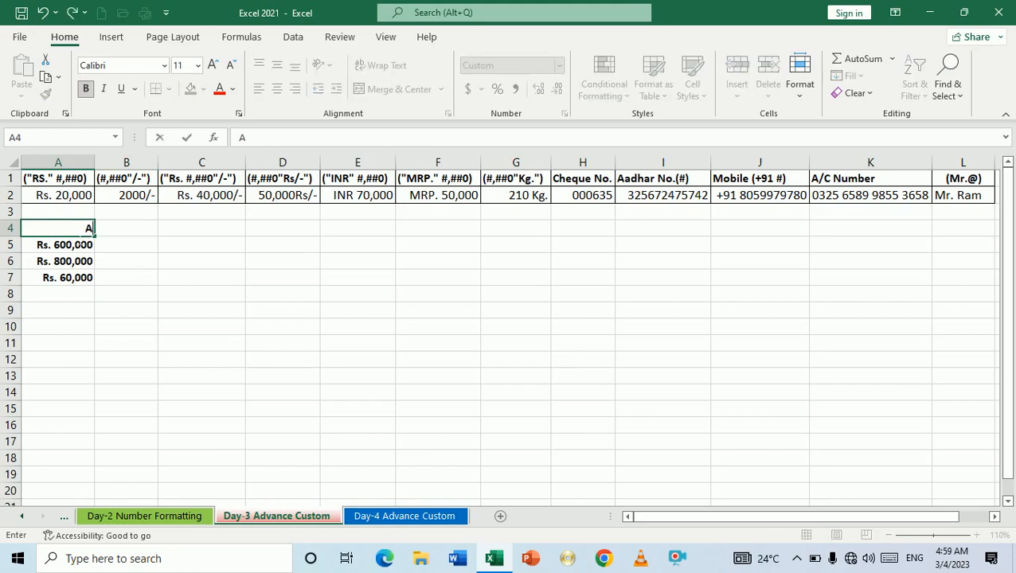
pyautogui.click(186, 278)
pyautogui.click(77, 236)
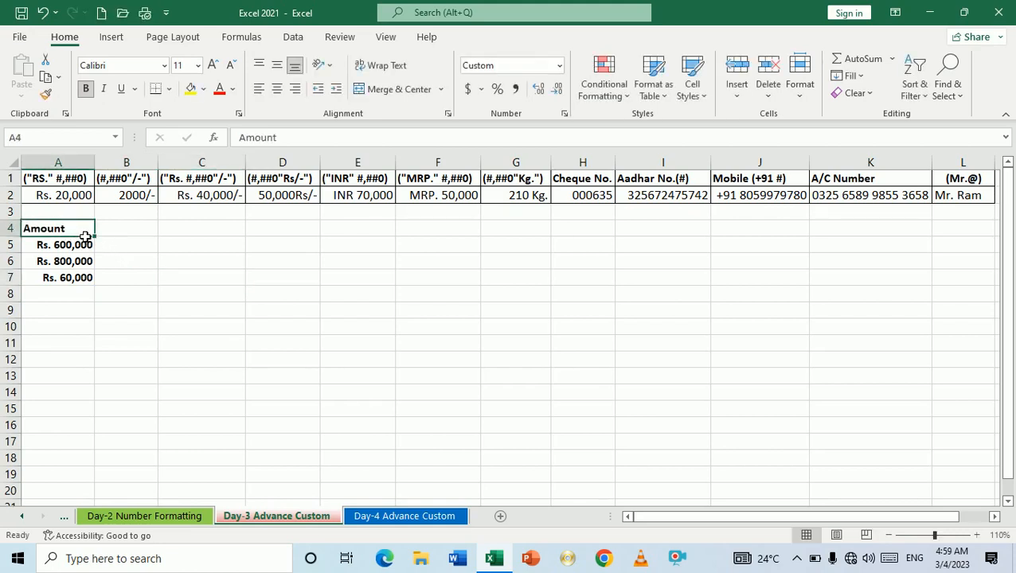
pyautogui.moveTo(100, 245); pyautogui.dragTo(186, 256)
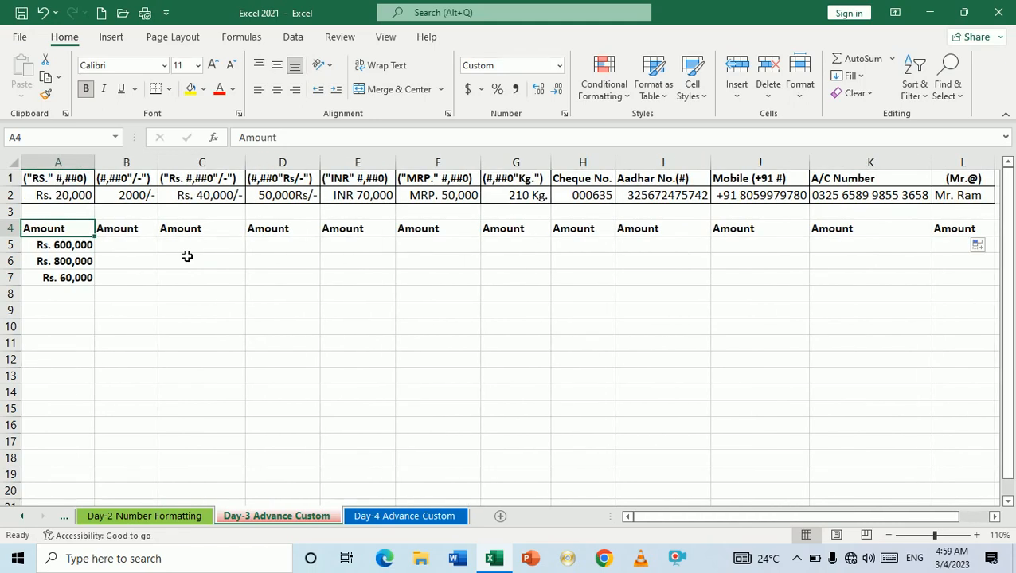
# Step: Select the empty cells B5:B14 under the Amount heading and open Format Cells
pyautogui.click(130, 184)
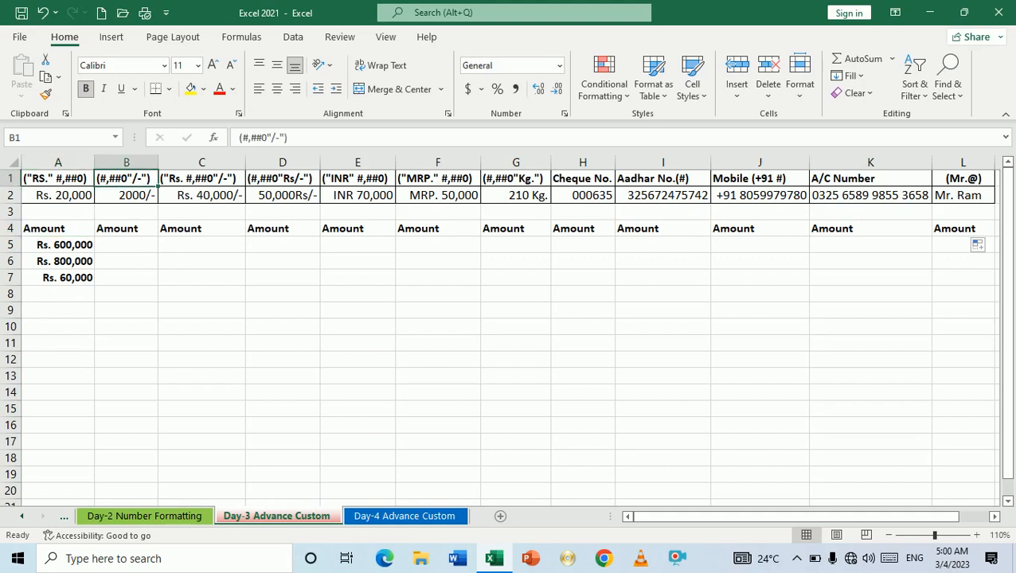
pyautogui.moveTo(130, 249); pyautogui.dragTo(126, 393)
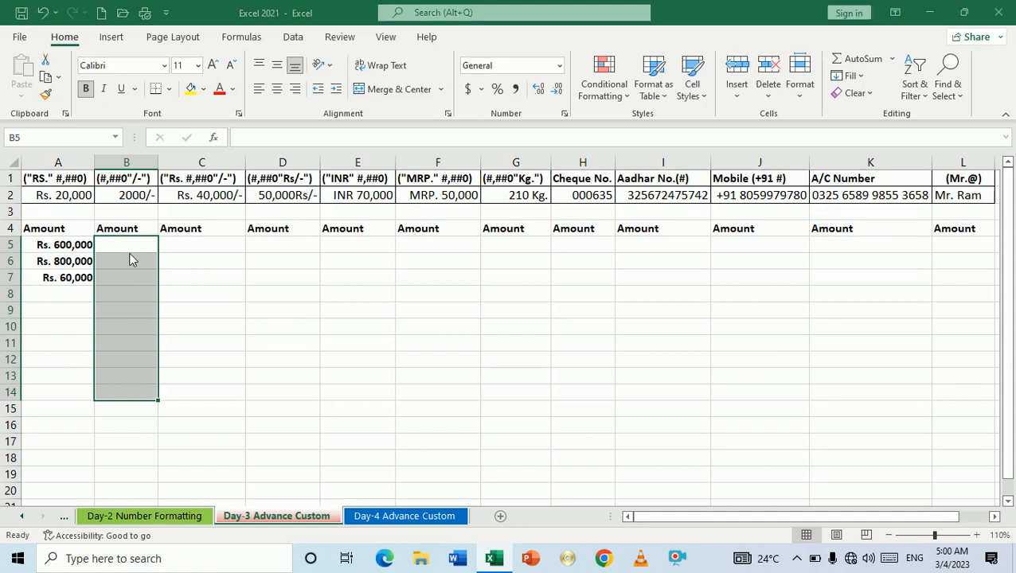
pyautogui.hotkey('ctrl', '1')
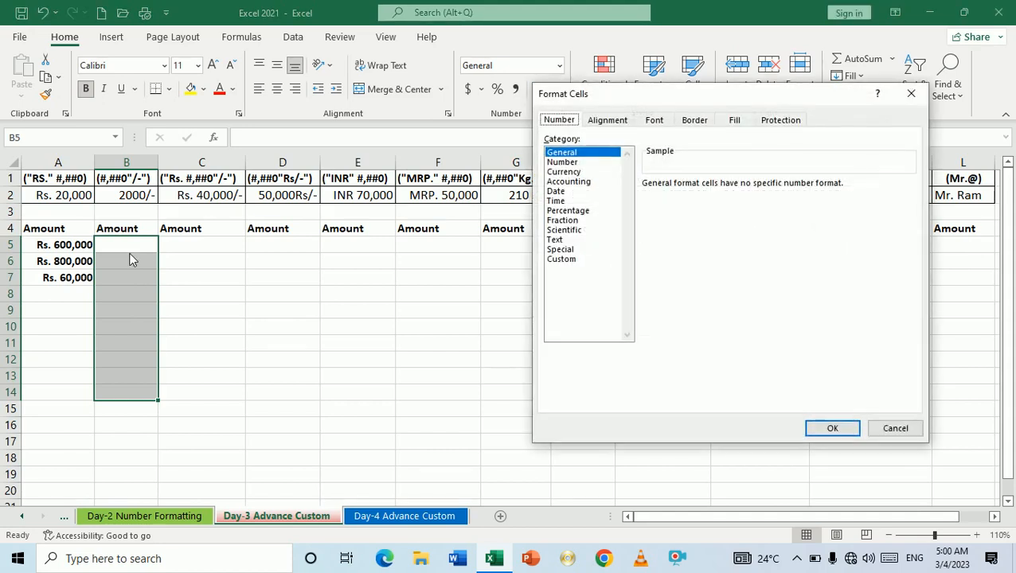
# Step: Apply the custom number format #,##0"/-" to cells B5:B14
pyautogui.click(557, 261)
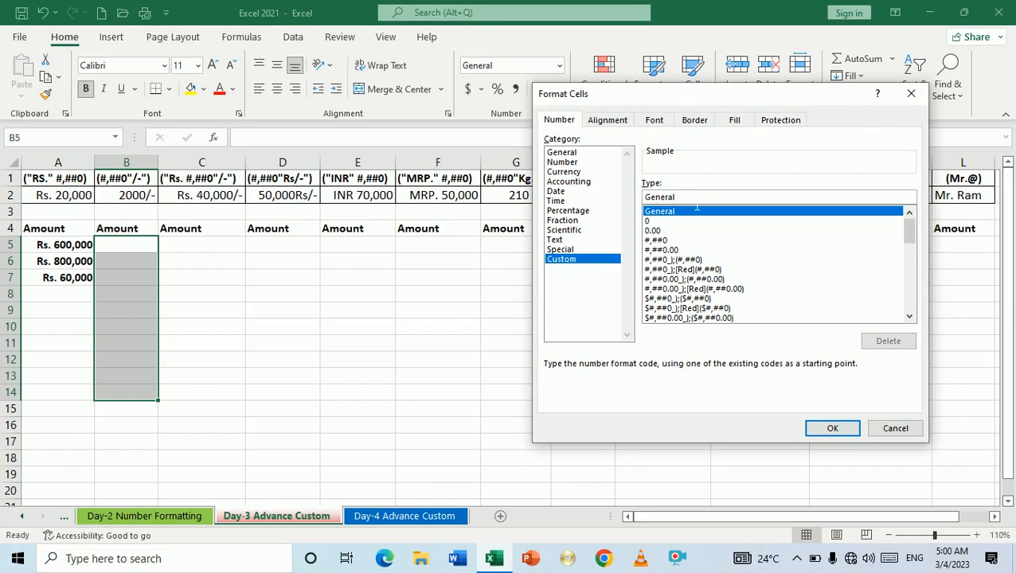
pyautogui.press('BackSpace')
pyautogui.press('BackSpace')
pyautogui.press('BackSpace')
pyautogui.press('BackSpace')
pyautogui.press('BackSpace')
pyautogui.press('BackSpace')
pyautogui.press('BackSpace')
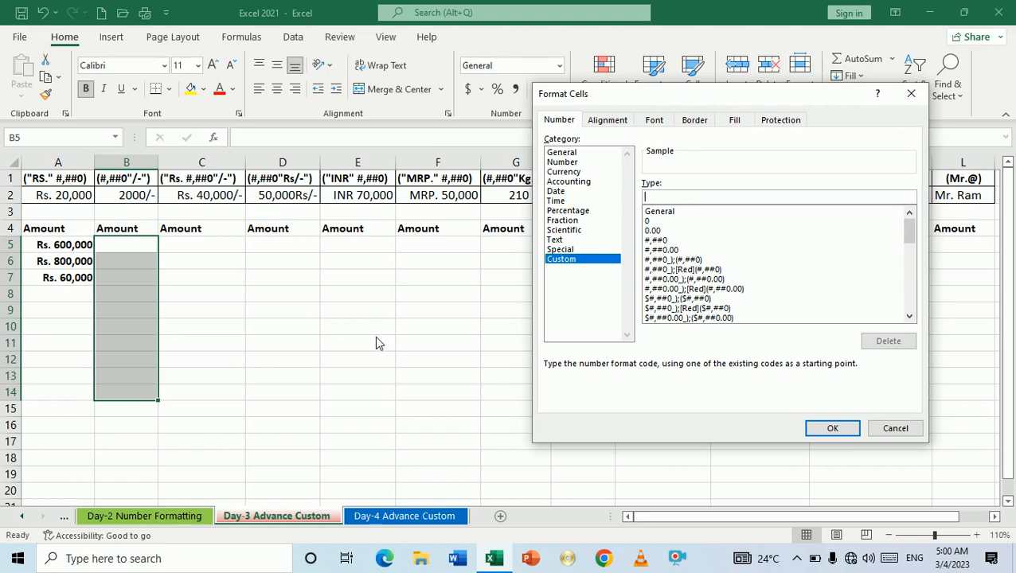
pyautogui.write('#,##0"/')
pyautogui.write('"')
pyautogui.click(826, 430)
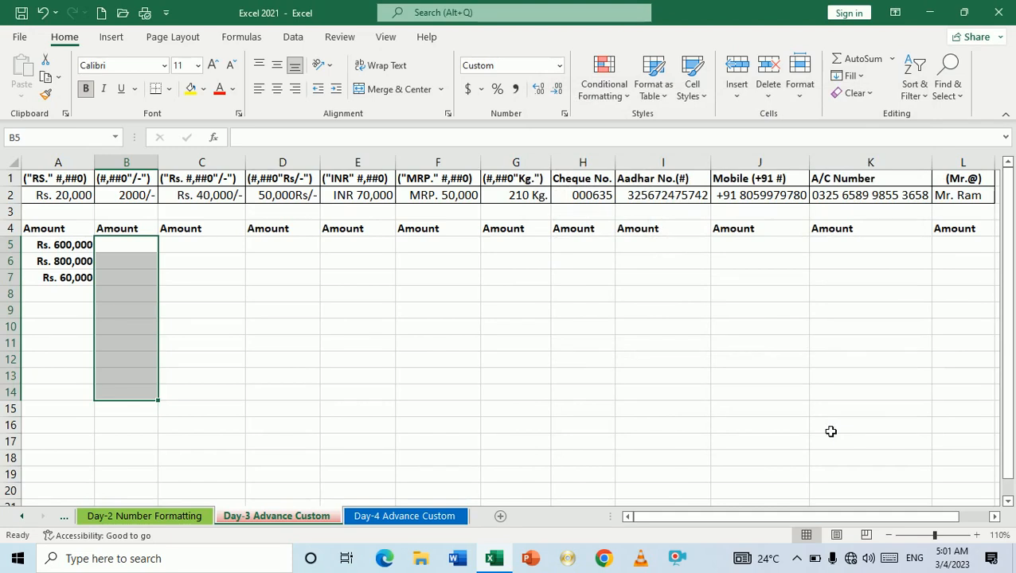
# Step: Enter 20000, 30000, 40000, 20000 and 30000 into B5:B9, displayed with the /- suffix
pyautogui.write('20000')
pyautogui.press('Return')
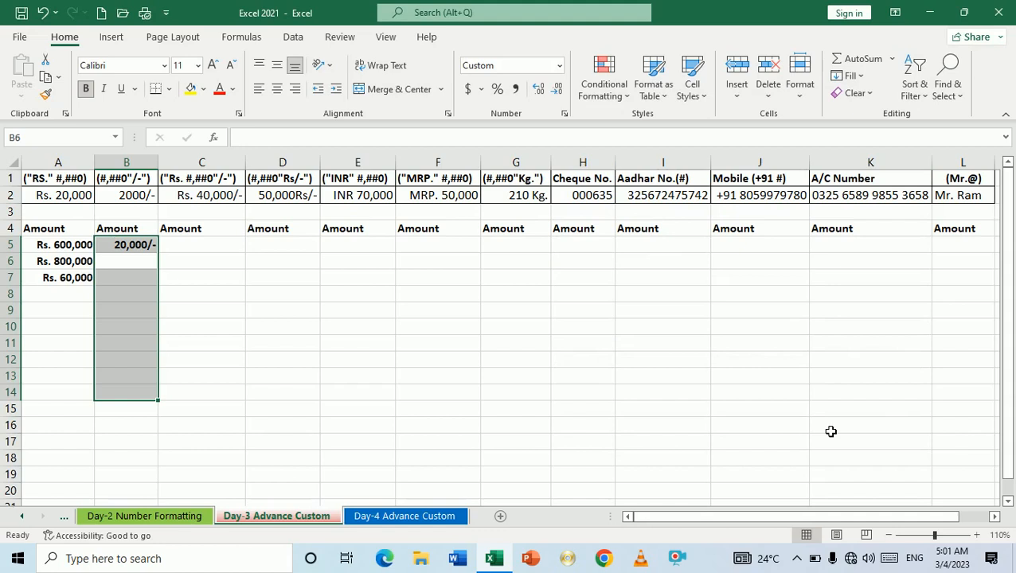
pyautogui.write('30000')
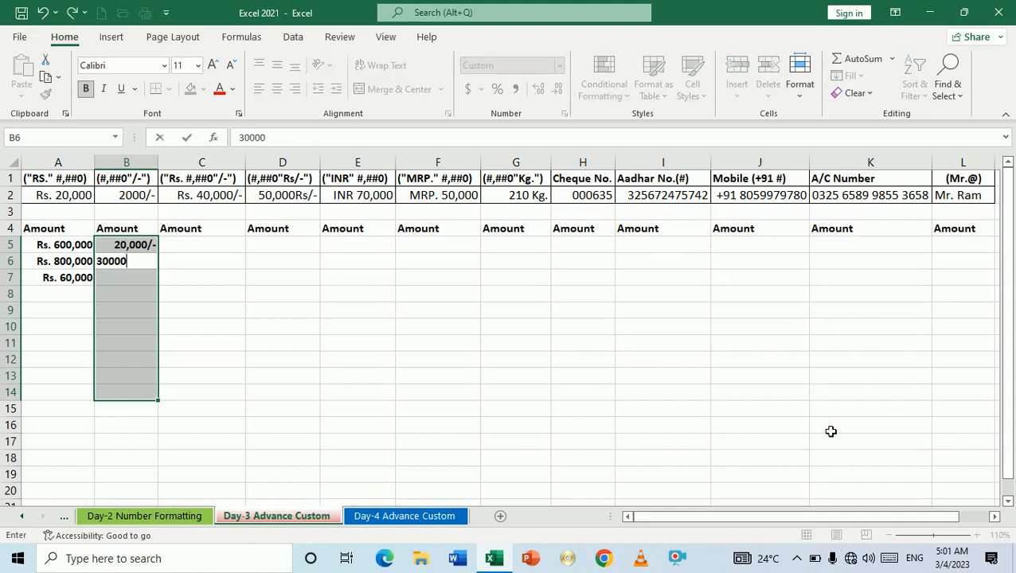
pyautogui.press('Return')
pyautogui.write('40000')
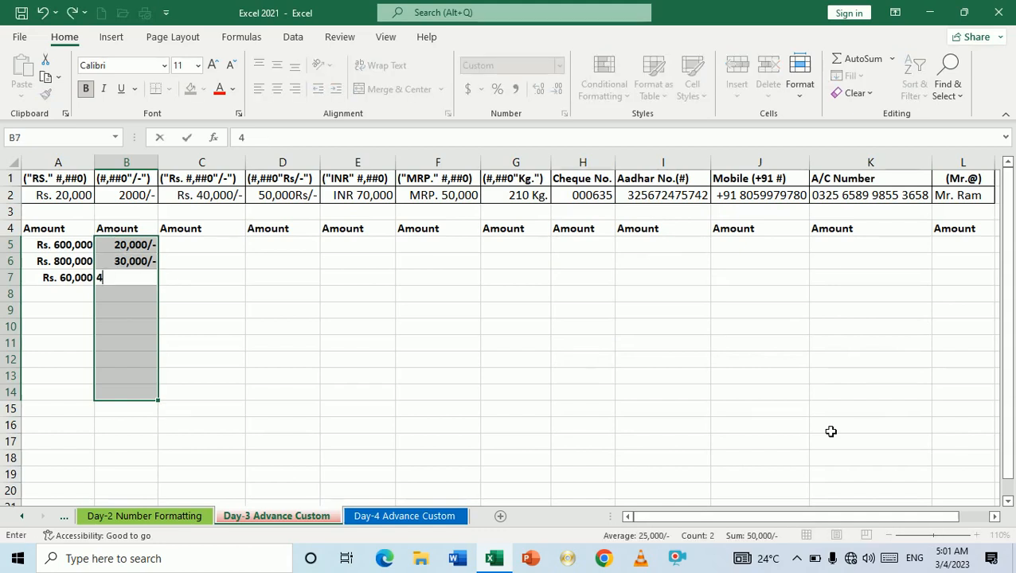
pyautogui.press('Return')
pyautogui.write('20000')
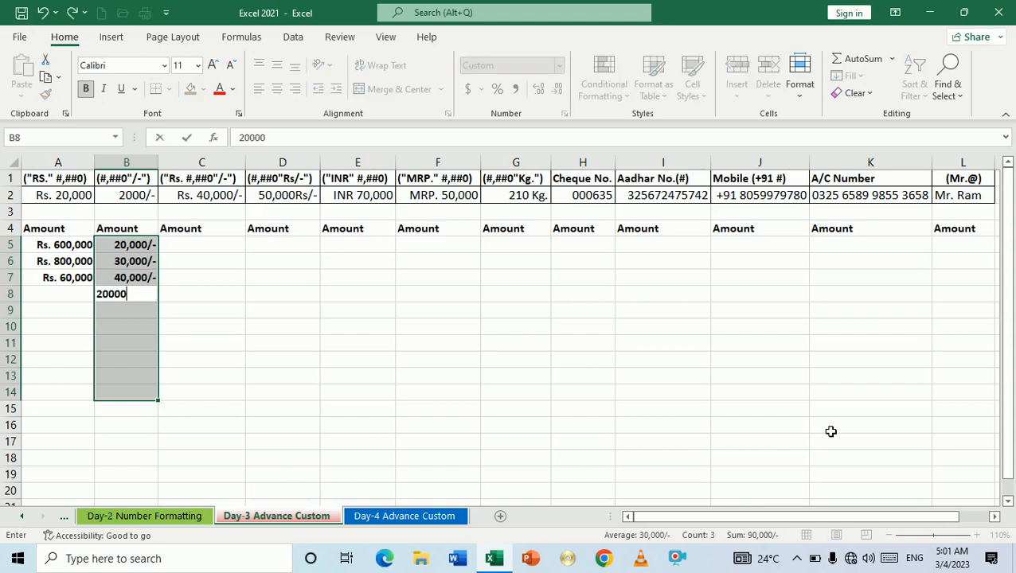
pyautogui.press('Return')
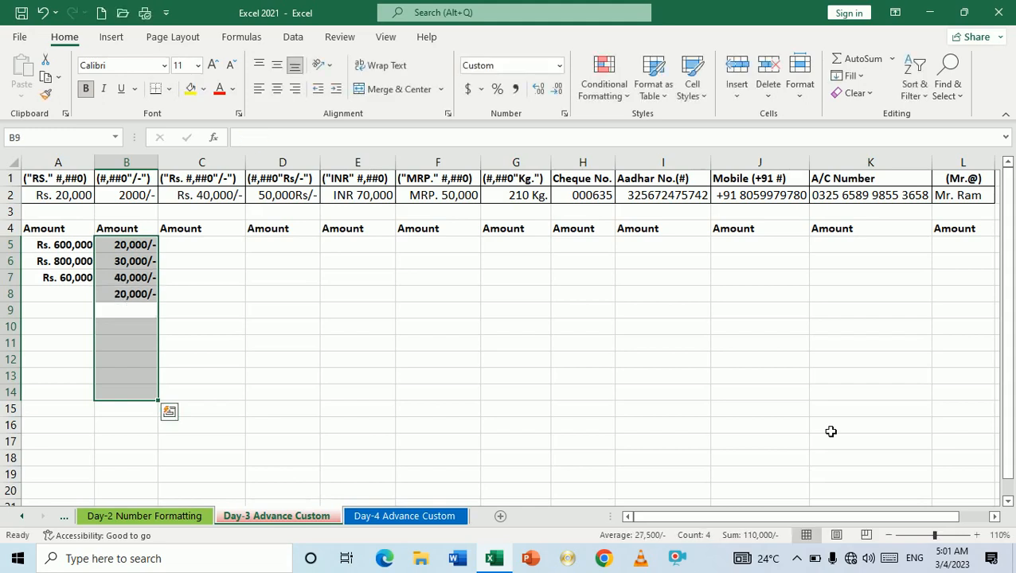
pyautogui.write('30000')
pyautogui.press('Return')
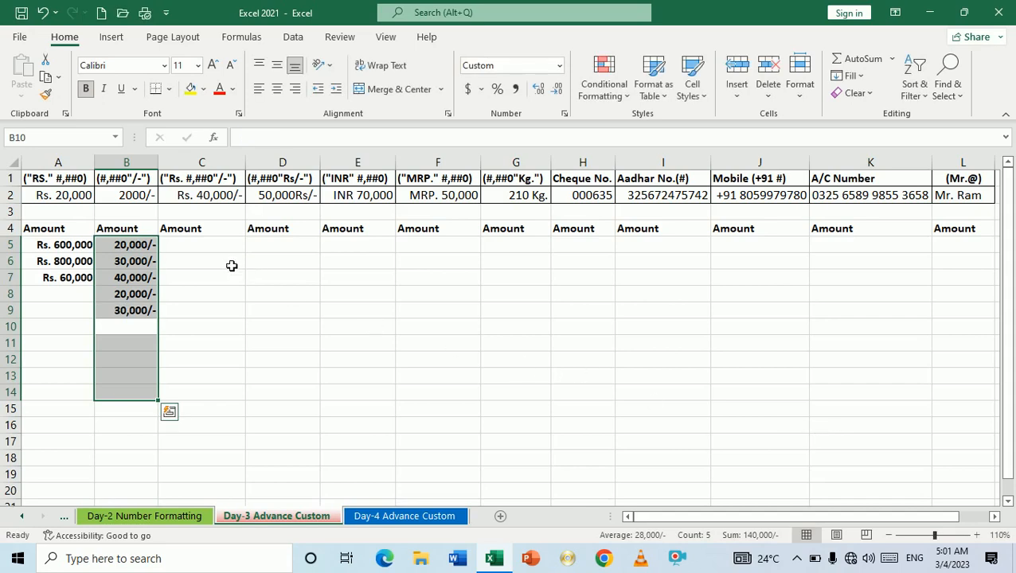
pyautogui.click(206, 251)
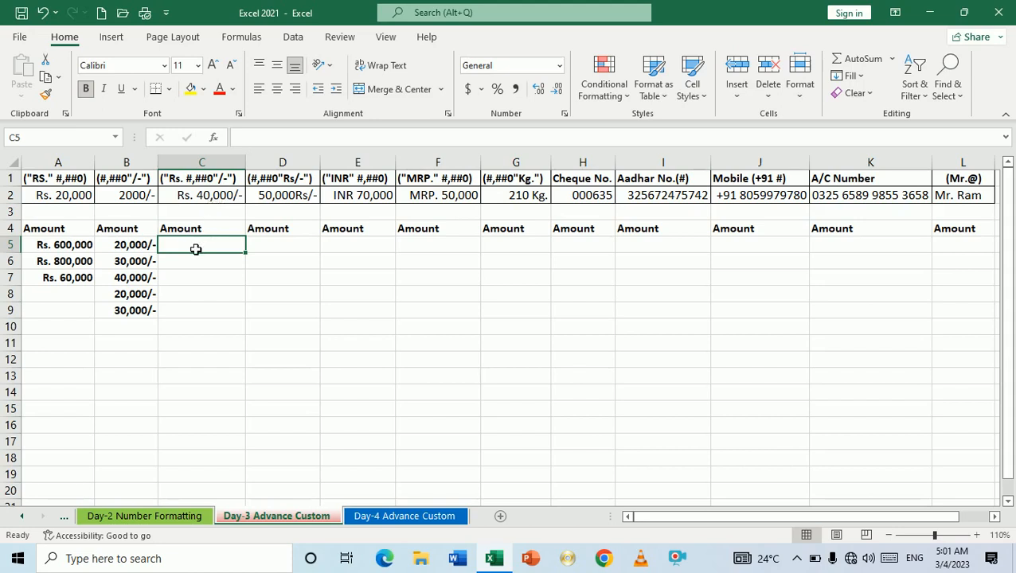
# Step: Select C5:C13 and apply the custom number format "Rs." #,##0"/-"
pyautogui.moveTo(197, 249); pyautogui.dragTo(190, 384)
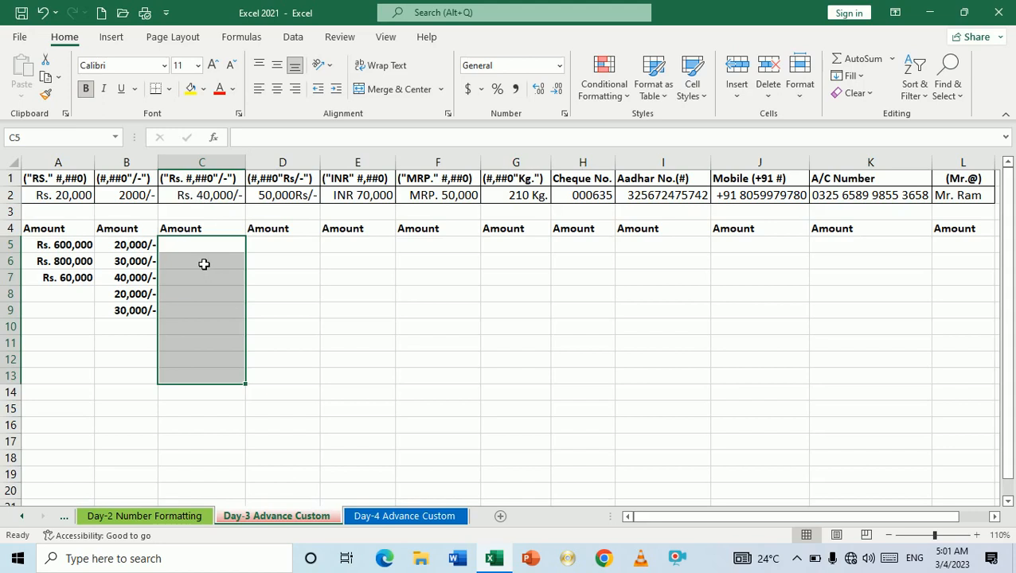
pyautogui.hotkey('ctrl', '1')
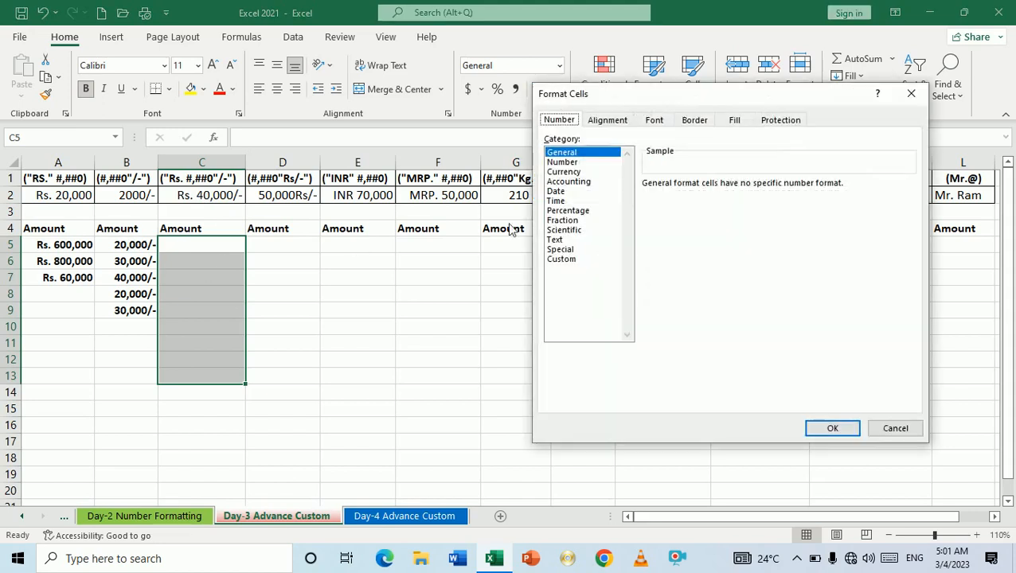
pyautogui.click(564, 260)
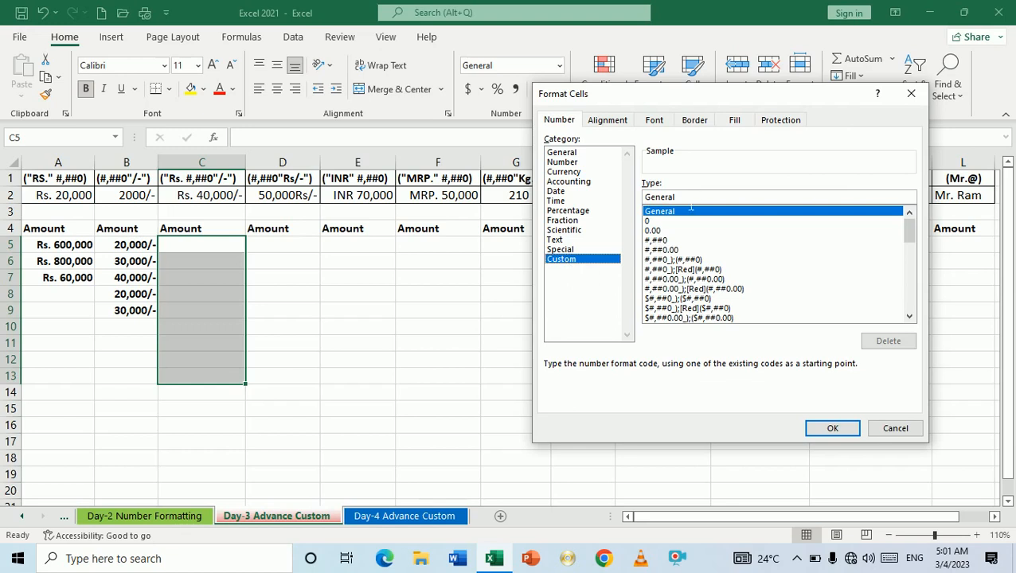
pyautogui.press('BackSpace')
pyautogui.press('BackSpace')
pyautogui.press('BackSpace')
pyautogui.press('BackSpace')
pyautogui.press('BackSpace')
pyautogui.press('BackSpace')
pyautogui.press('BackSpace')
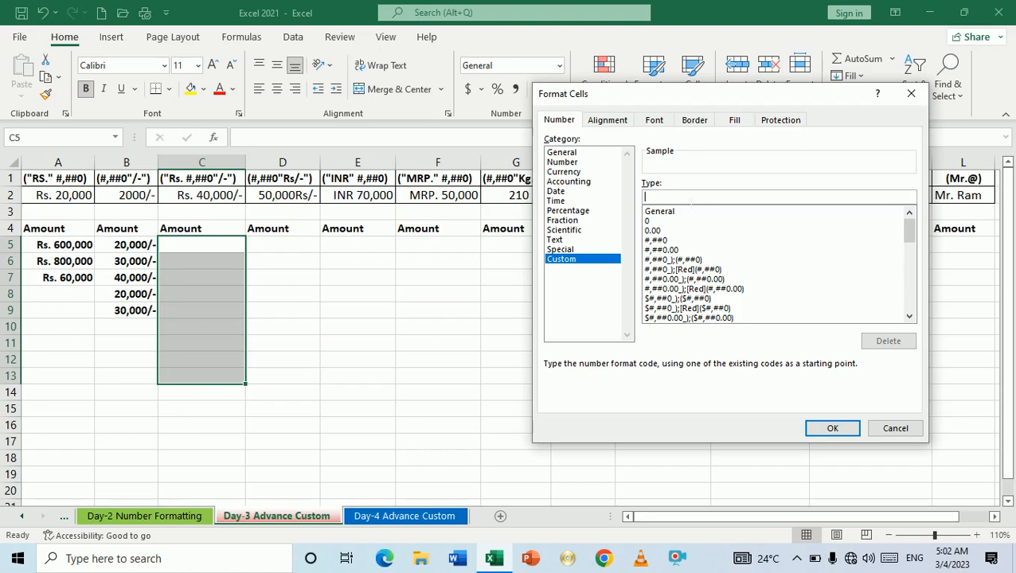
pyautogui.write('"Rs."')
pyautogui.write('#,##0')
pyautogui.write('"/-"')
pyautogui.click(835, 432)
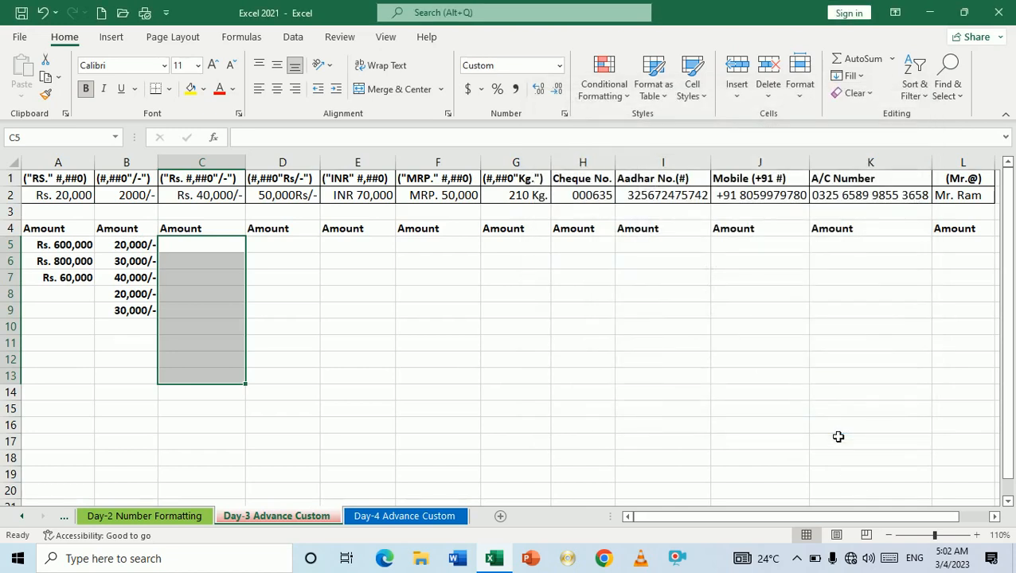
# Step: Enter 10000, 300000, 20000, 20000, 60000 and 40000 into C5:C10
pyautogui.write('10000')
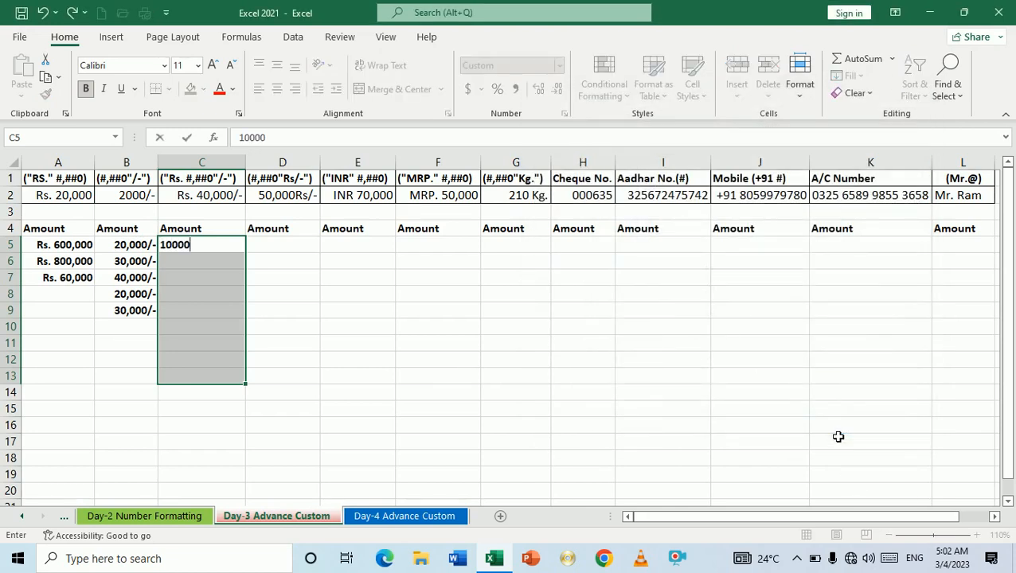
pyautogui.press('Return')
pyautogui.write('300000')
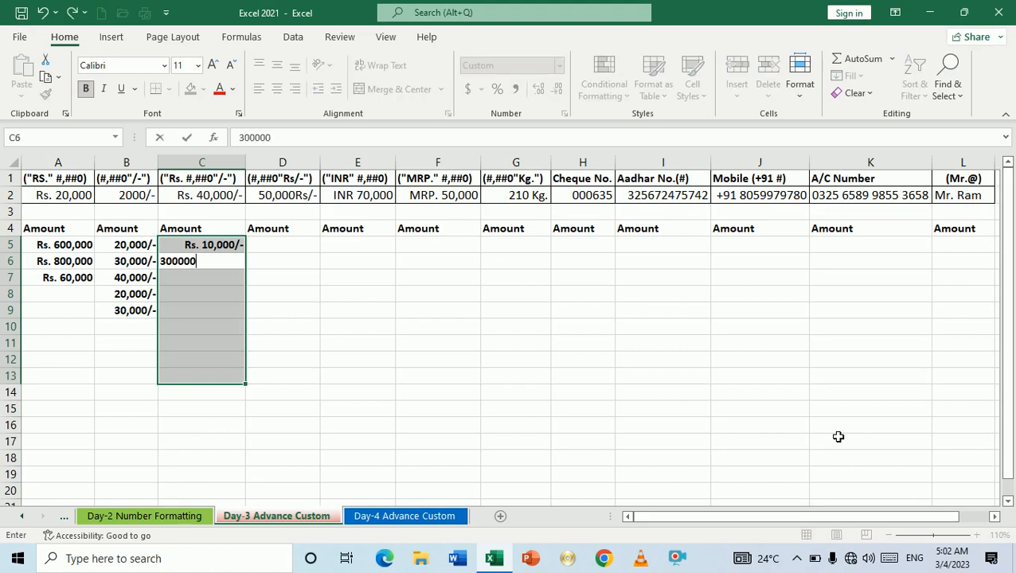
pyautogui.press('Return')
pyautogui.write('20000')
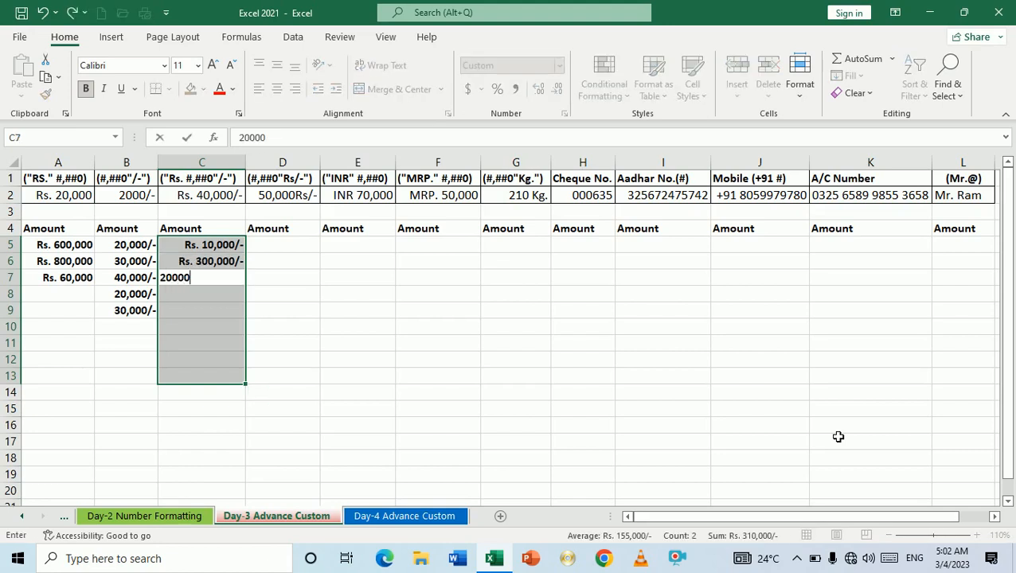
pyautogui.press('Return')
pyautogui.write('20000')
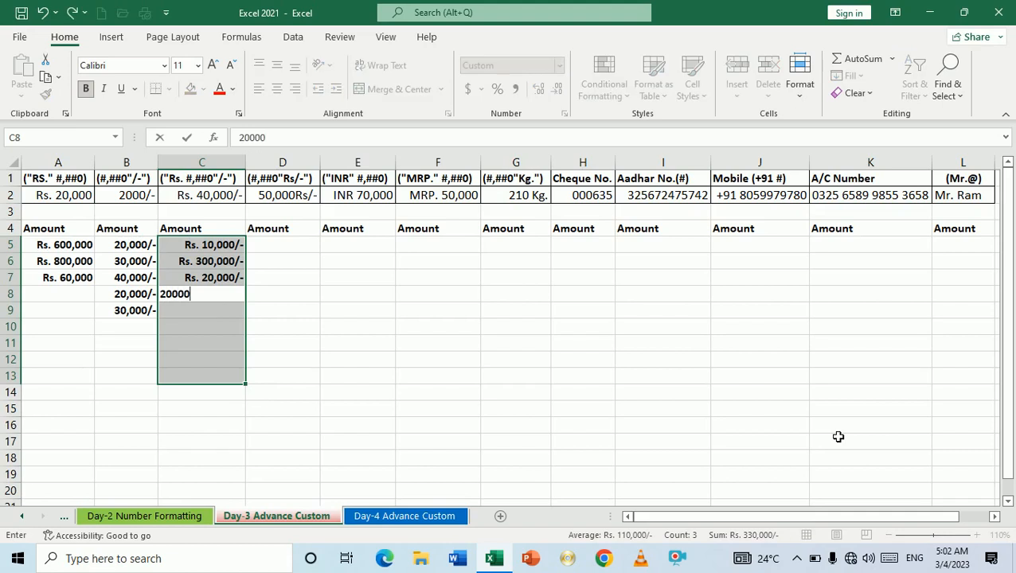
pyautogui.press('Return')
pyautogui.write('60000')
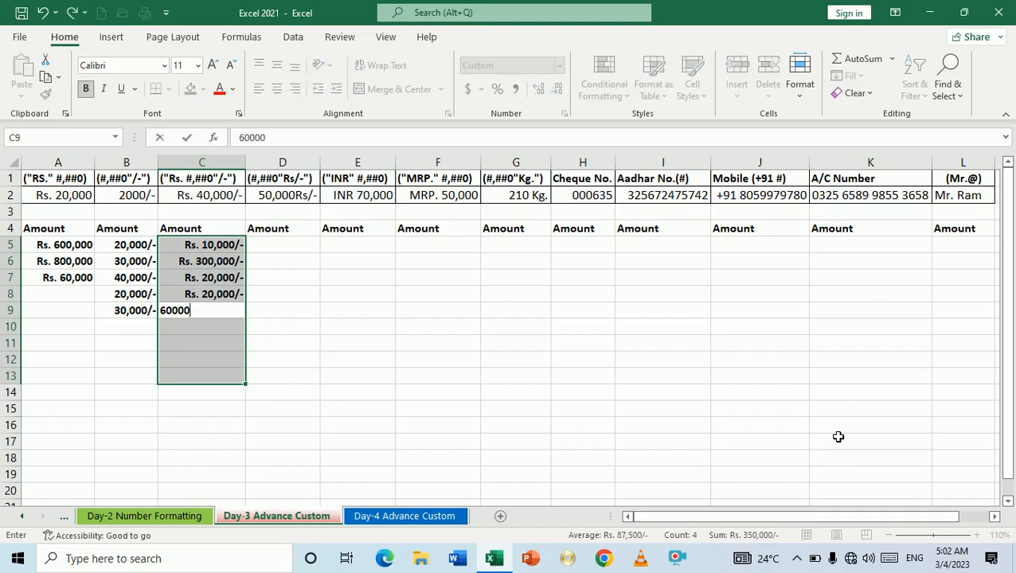
pyautogui.press('Return')
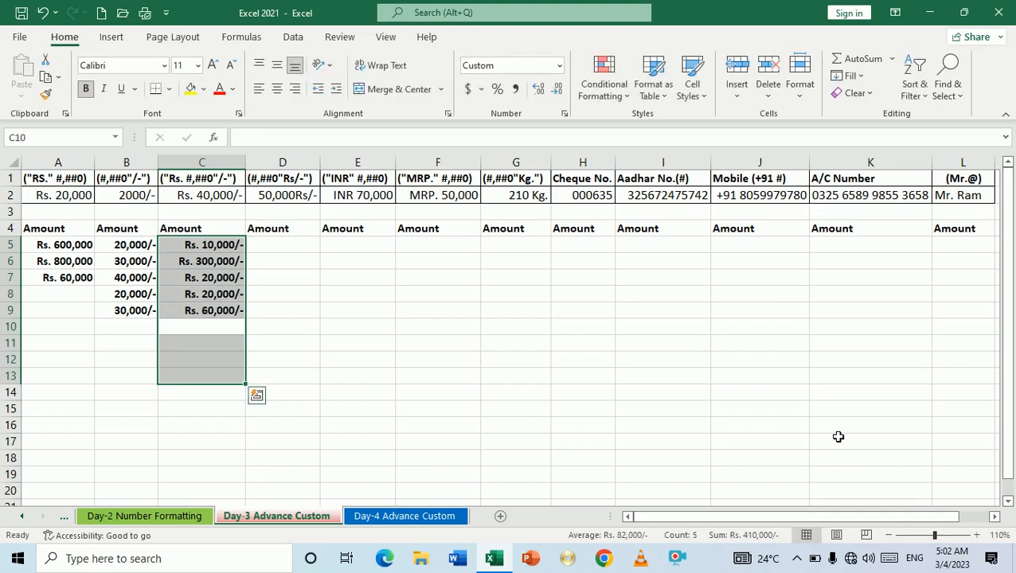
pyautogui.write('400000')
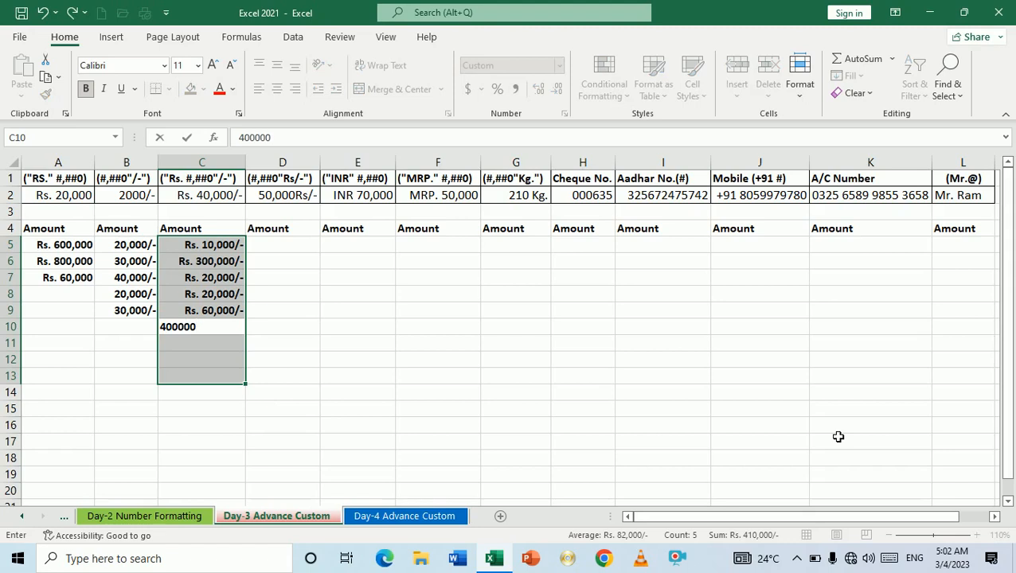
pyautogui.press('BackSpace')
pyautogui.press('Return')
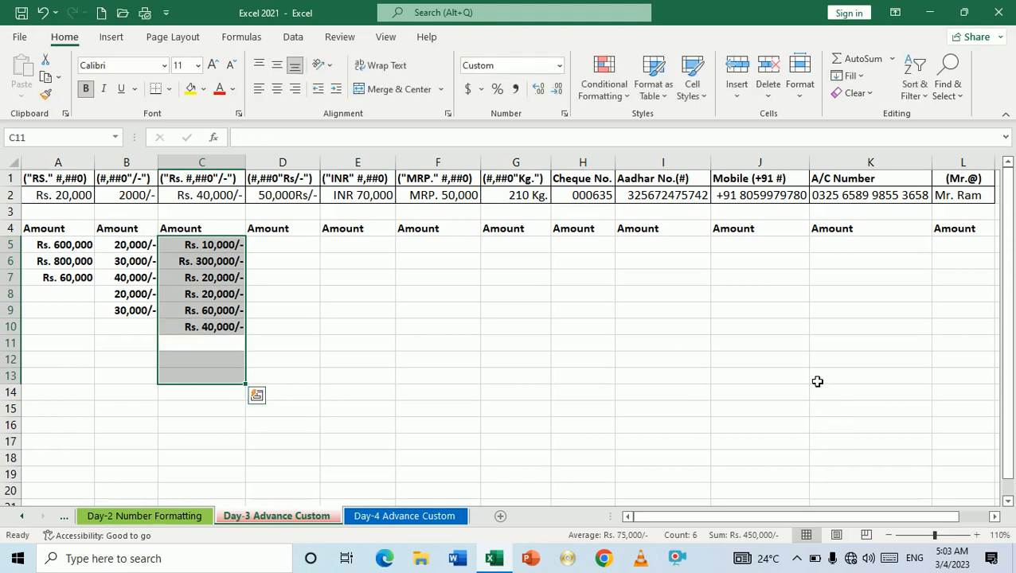
# Step: Change C6's amount to 50000 so it reads Rs. 50,000/-
pyautogui.click(214, 264)
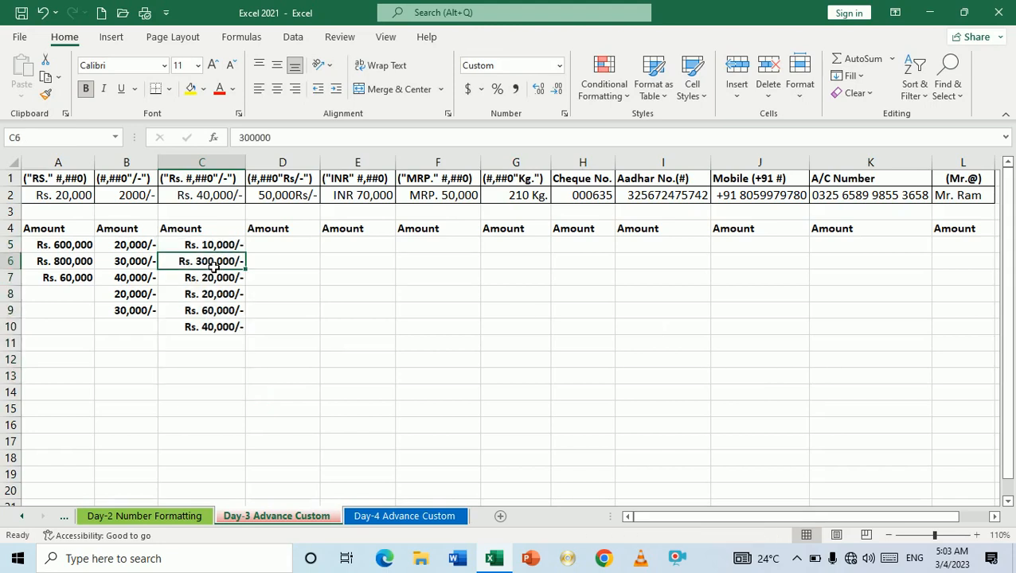
pyautogui.write('50000')
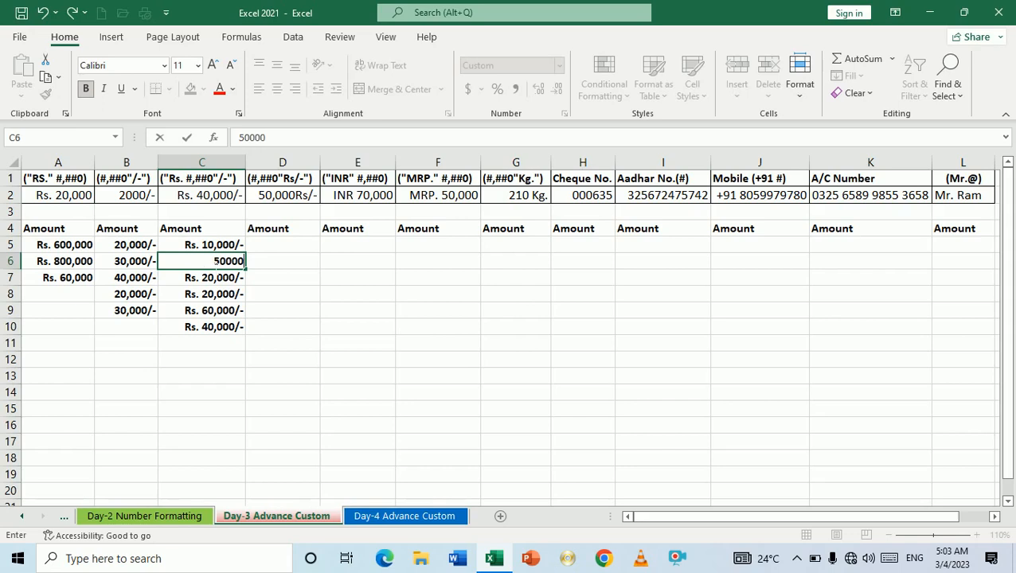
pyautogui.press('Return')
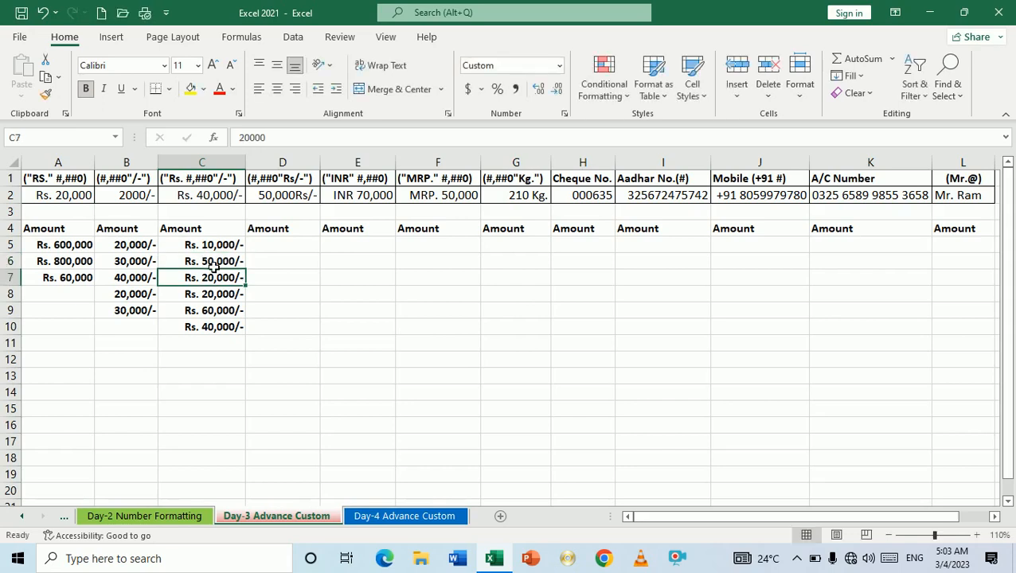
# Step: Check the sample value format in D2, then select D5:D10
pyautogui.click(266, 250)
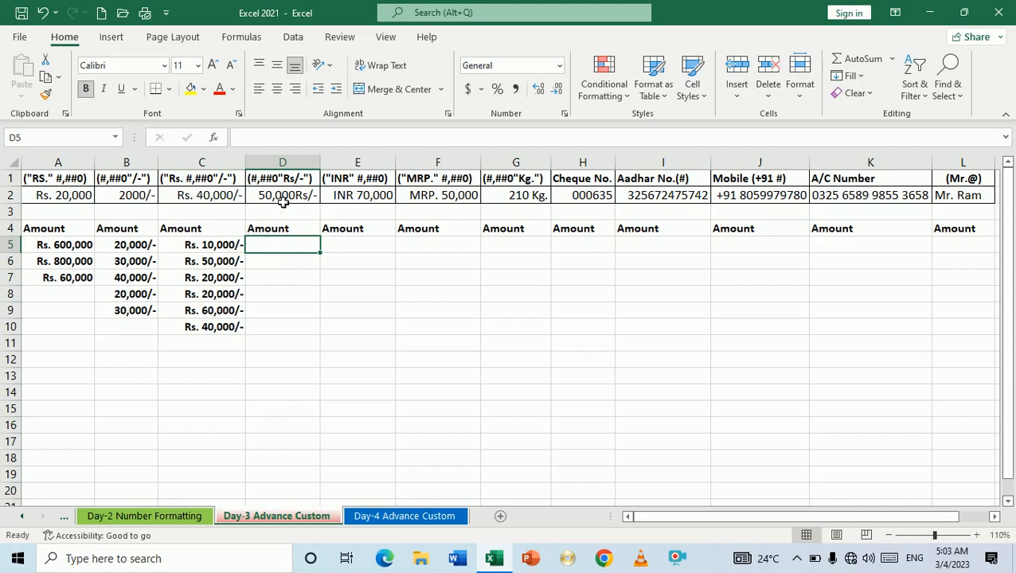
pyautogui.click(283, 199)
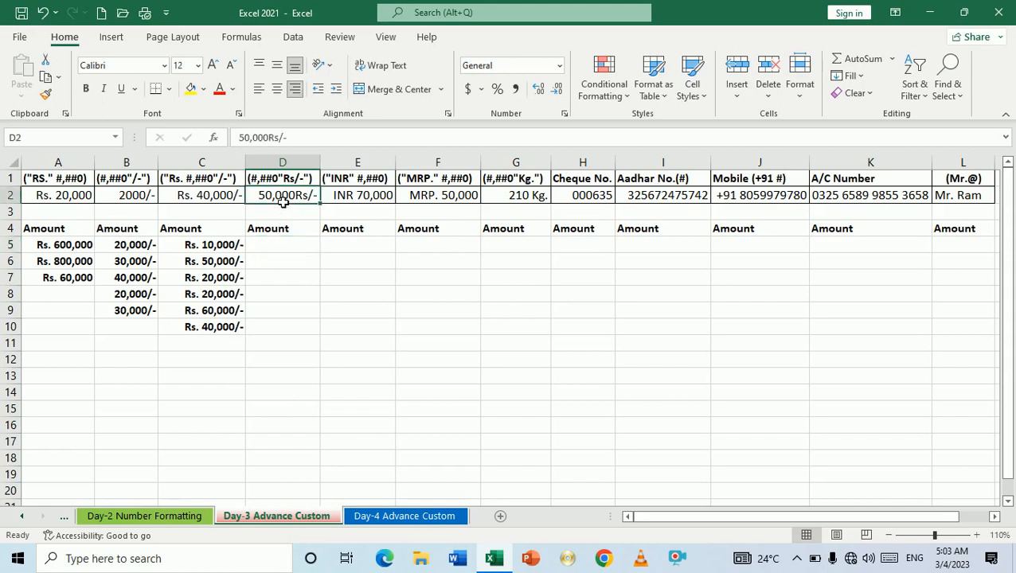
pyautogui.click(291, 248)
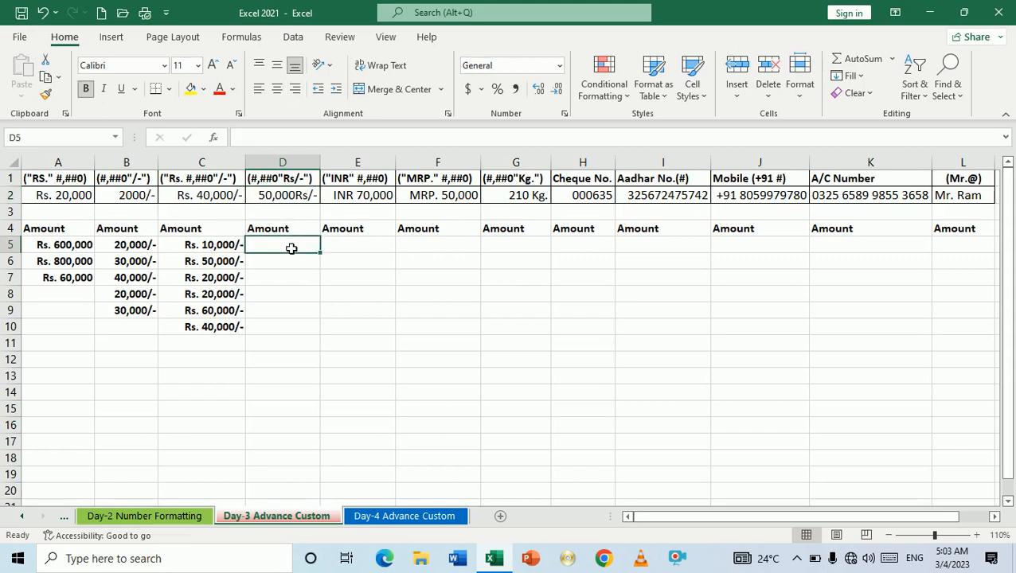
pyautogui.hotkey('shift', 'Down')
pyautogui.hotkey('shift', 'Down')
pyautogui.hotkey('shift', 'Down')
pyautogui.hotkey('shift', 'Down')
pyautogui.hotkey('shift', 'Down')
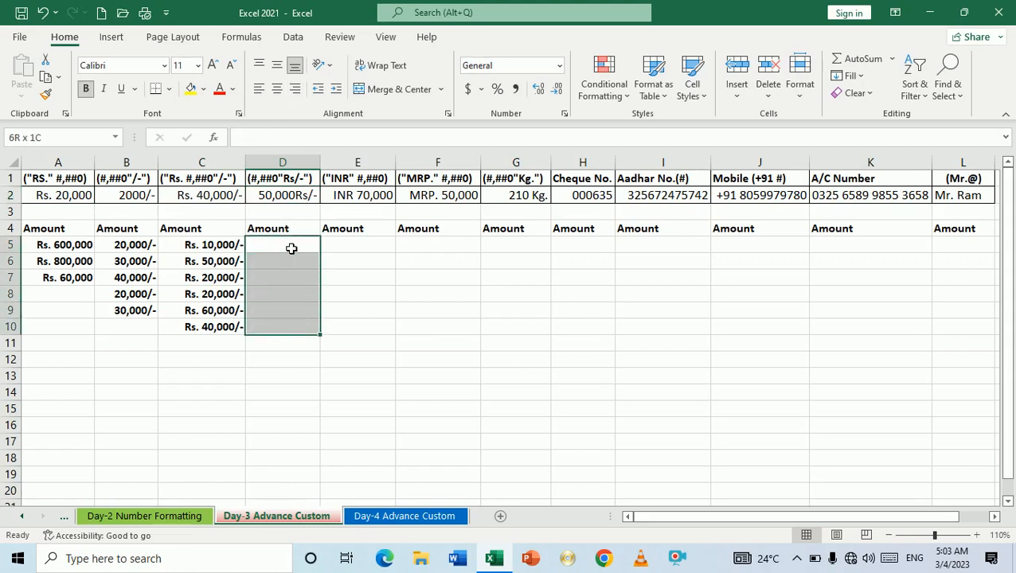
# Step: Apply the custom number format #,##0"Rs/-" to D5:D10
pyautogui.hotkey('ctrl', '1')
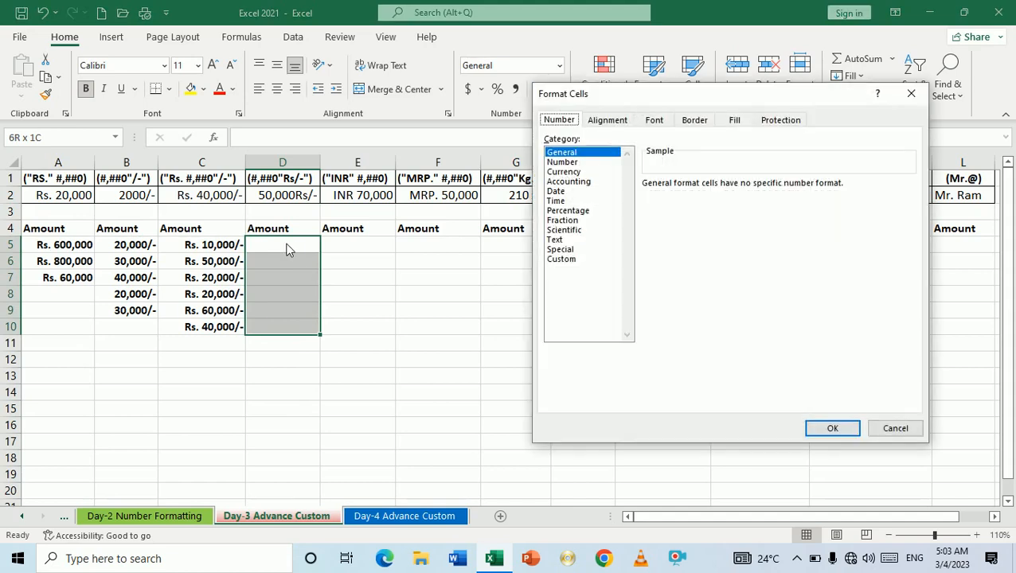
pyautogui.click(567, 259)
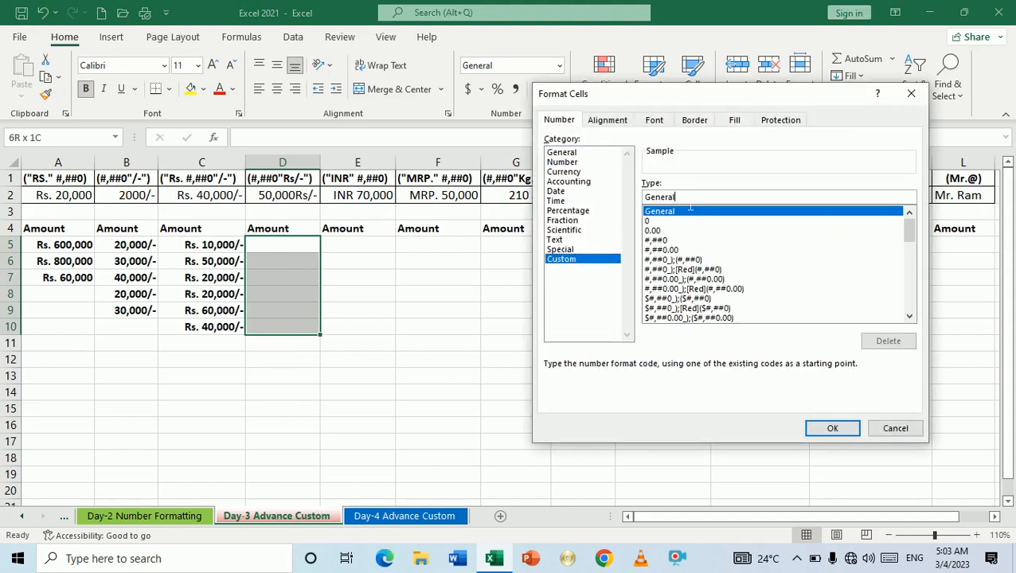
pyautogui.press('BackSpace')
pyautogui.press('BackSpace')
pyautogui.press('BackSpace')
pyautogui.press('BackSpace')
pyautogui.press('BackSpace')
pyautogui.press('BackSpace')
pyautogui.press('BackSpace')
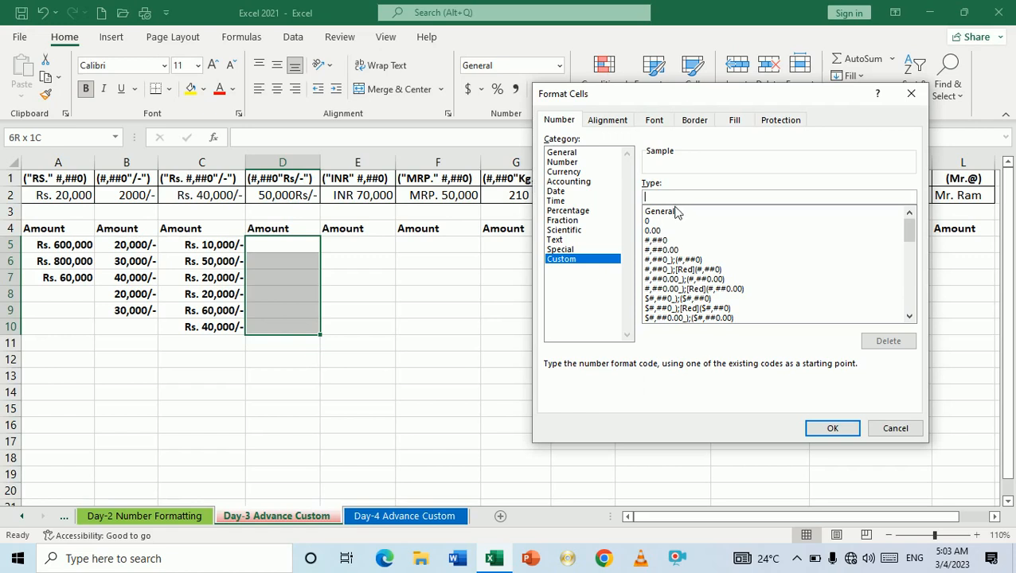
pyautogui.write('#,##0"Rs/-')
pyautogui.click(826, 431)
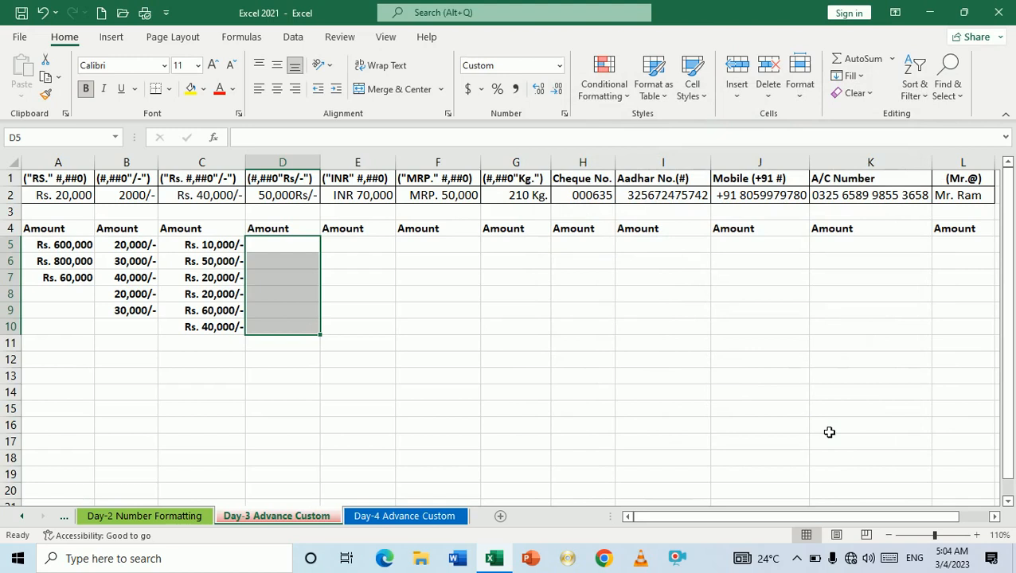
# Step: Enter 20000, 30000, 40000, 80000, 40000 and 60000 into D5:D10
pyautogui.write('20000')
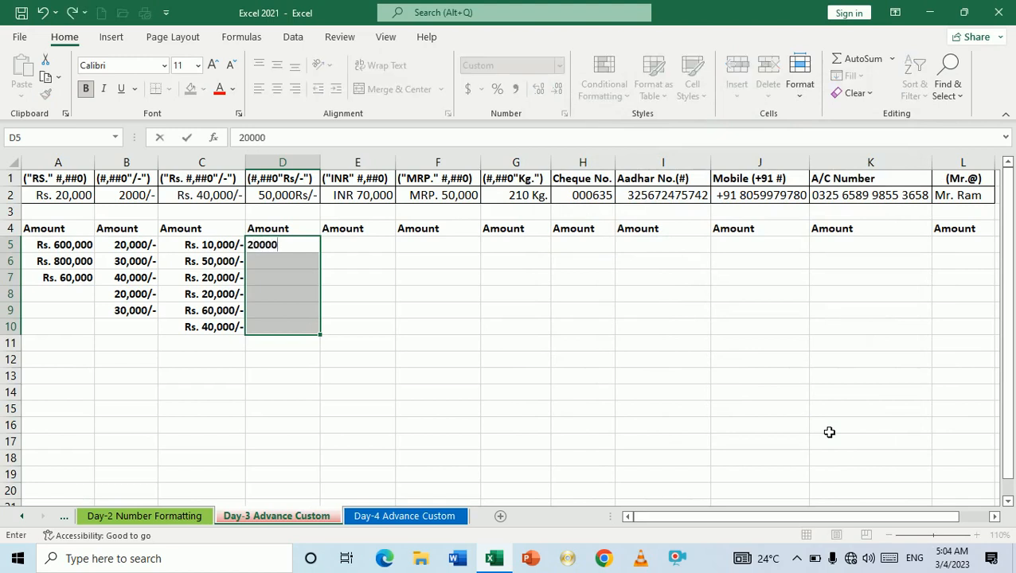
pyautogui.press('Return')
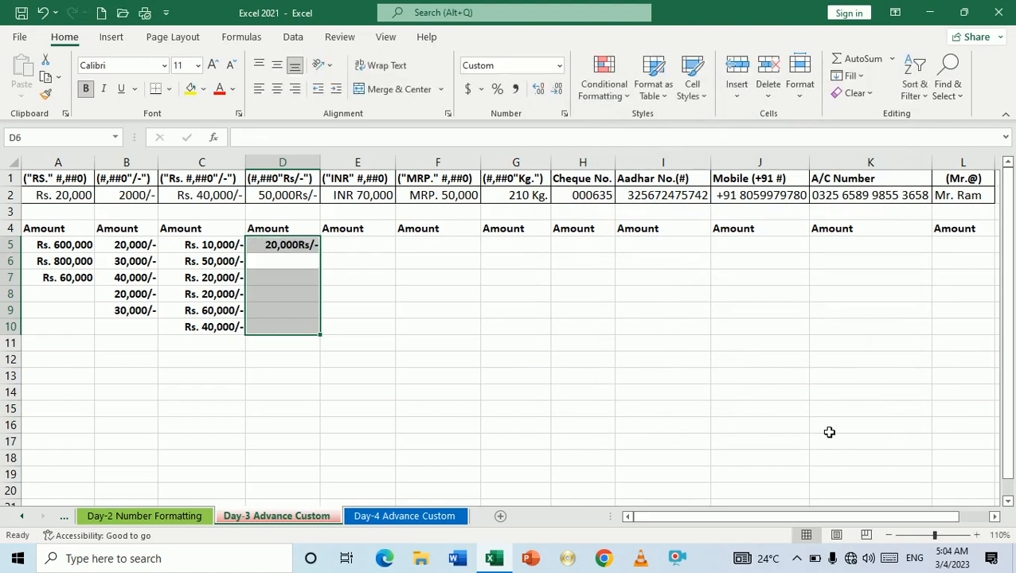
pyautogui.write('30000')
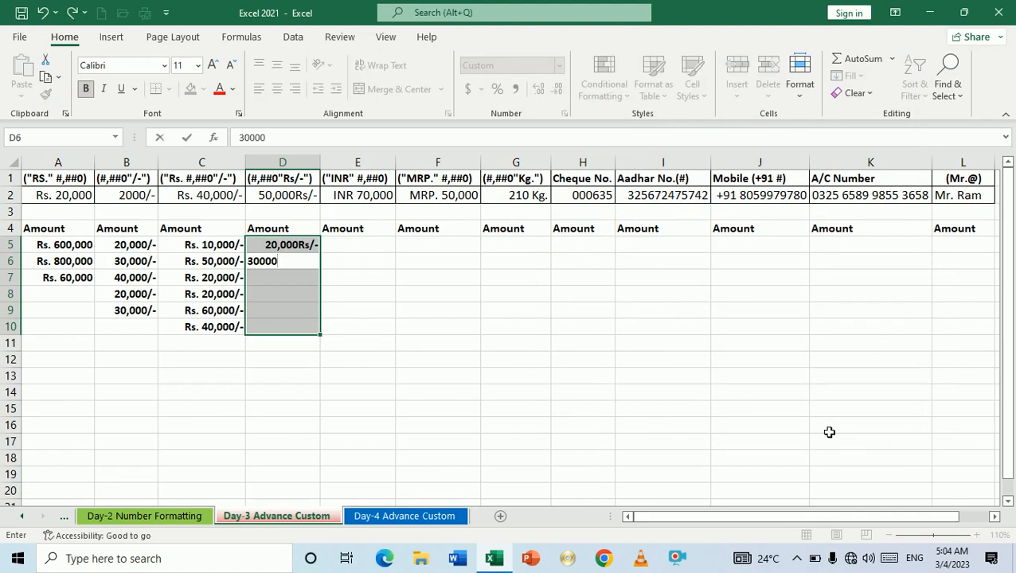
pyautogui.press('Return')
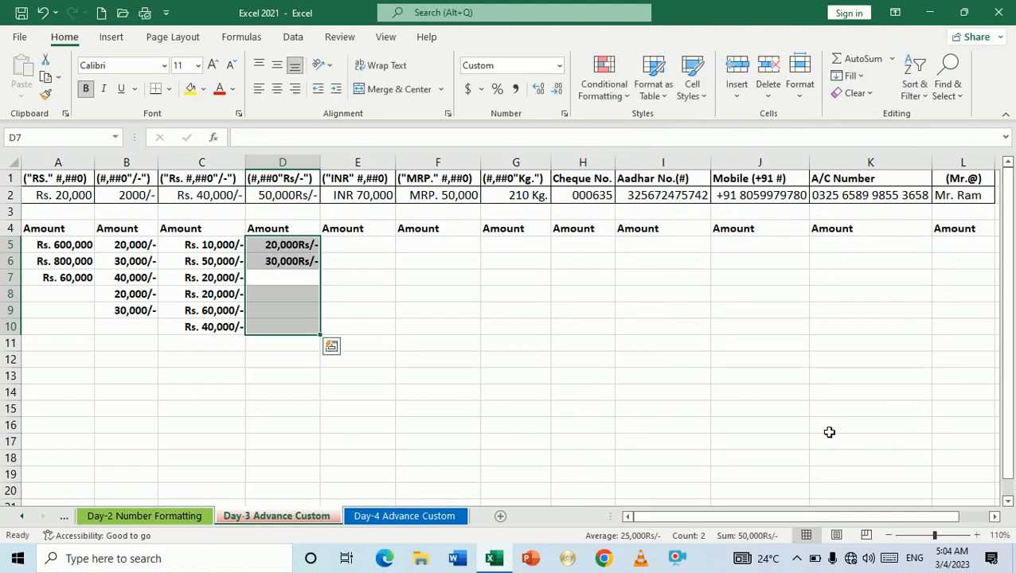
pyautogui.write('40,0000')
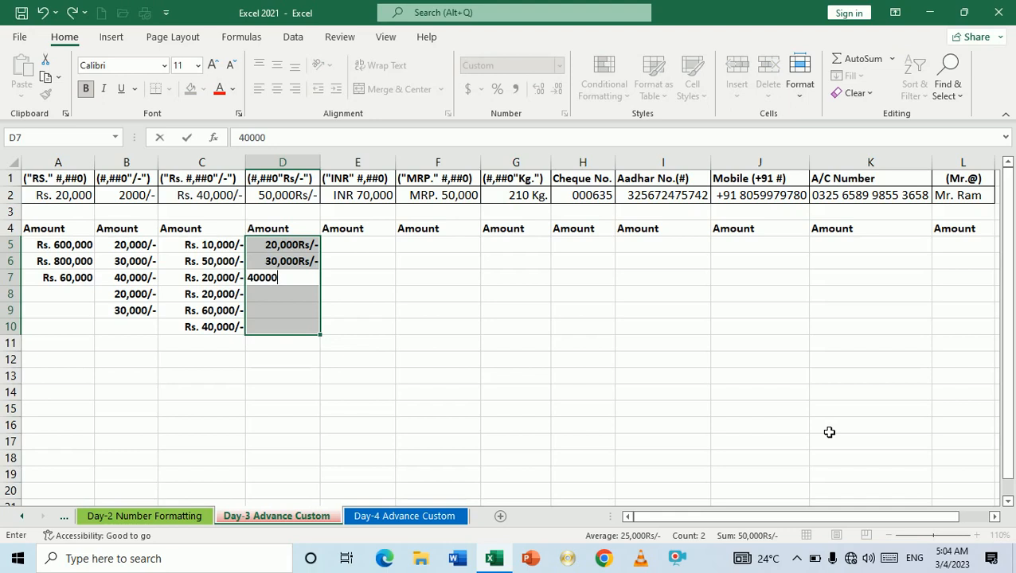
pyautogui.press('Return')
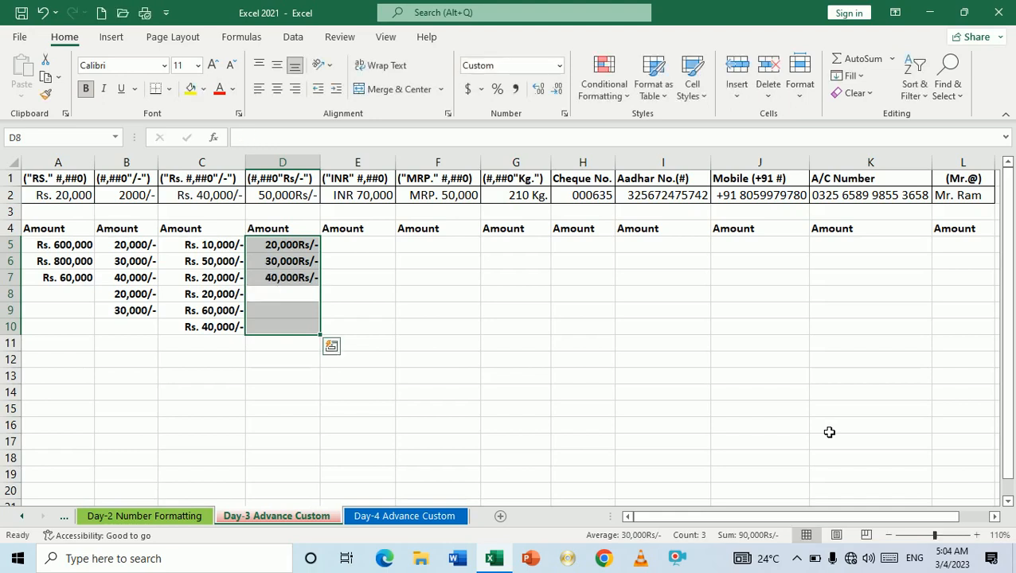
pyautogui.write('80000')
pyautogui.press('Return')
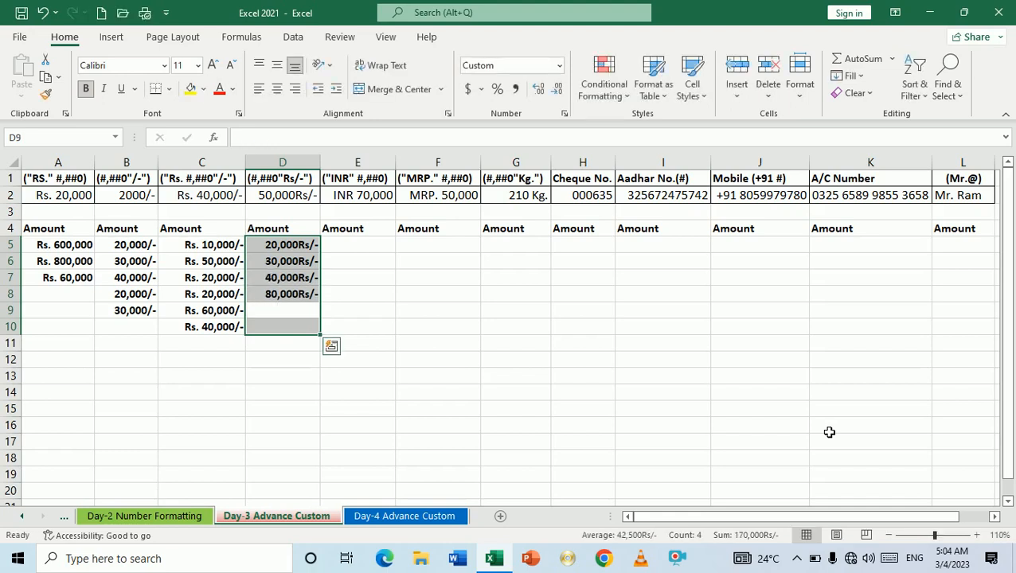
pyautogui.write('40000')
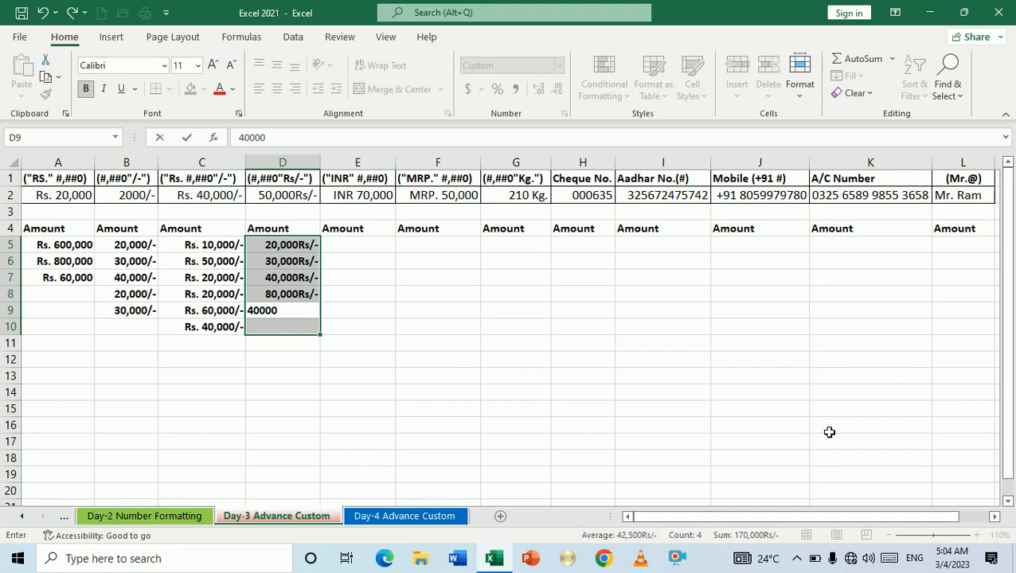
pyautogui.press('Return')
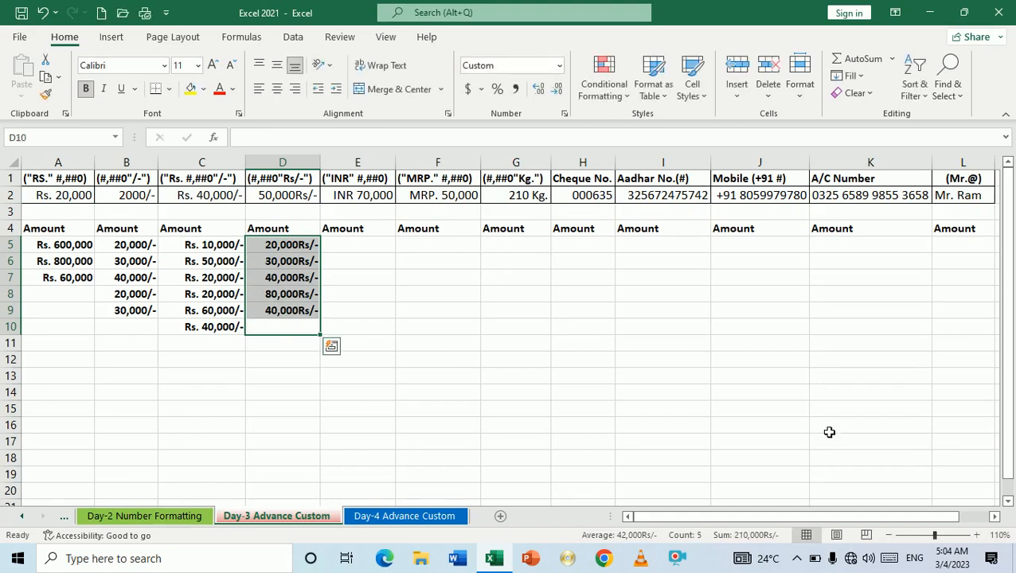
pyautogui.write('60000')
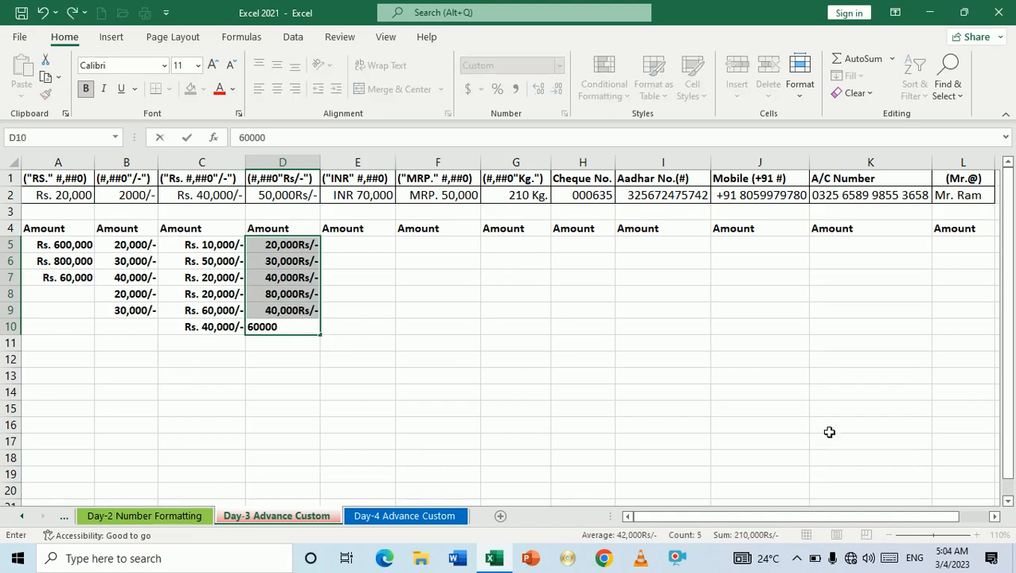
pyautogui.press('Return')
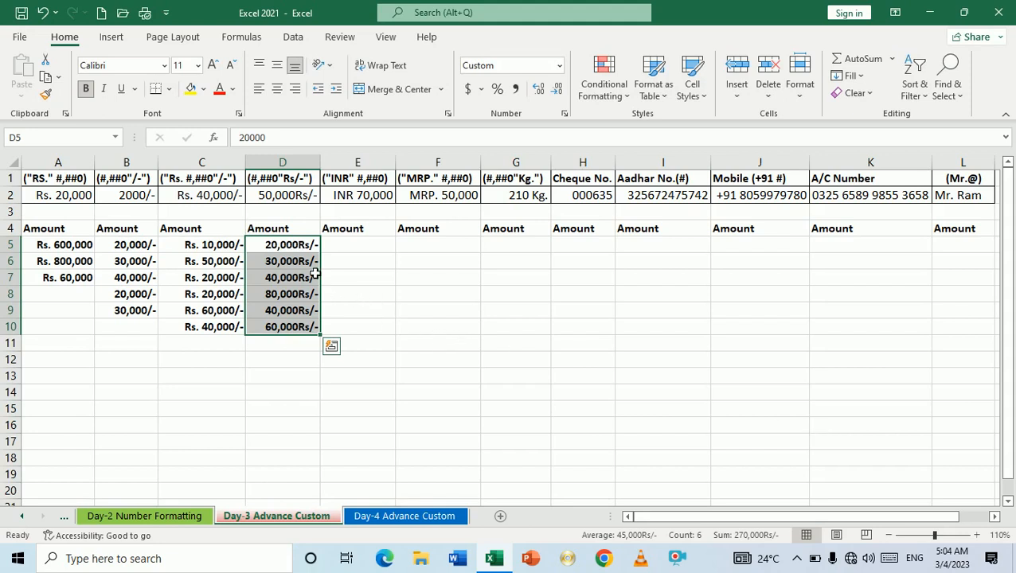
pyautogui.click(357, 253)
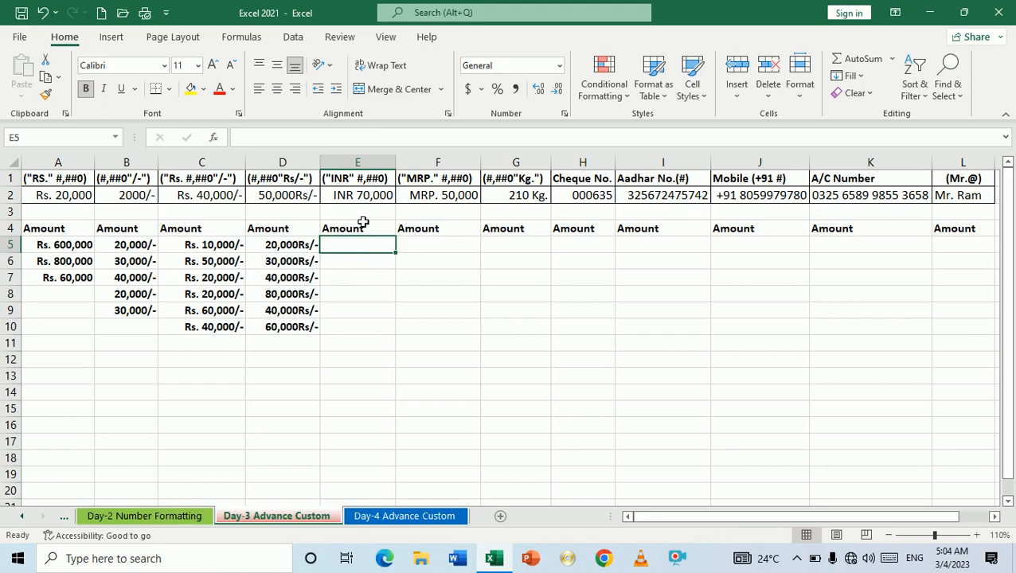
# Step: Select E5 through E10 and bring up Format Cells with Ctrl+1
pyautogui.click(363, 220)
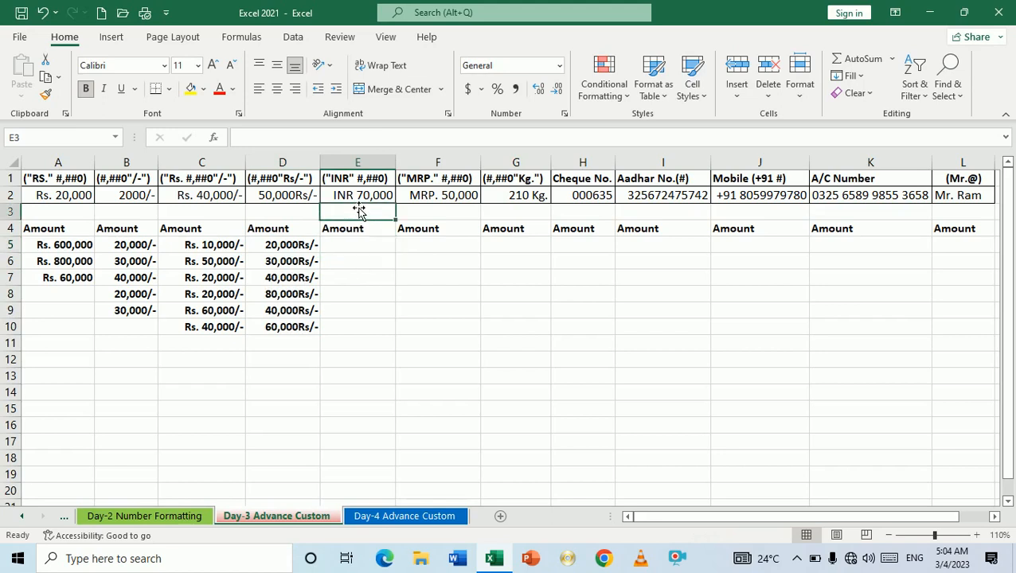
pyautogui.click(365, 250)
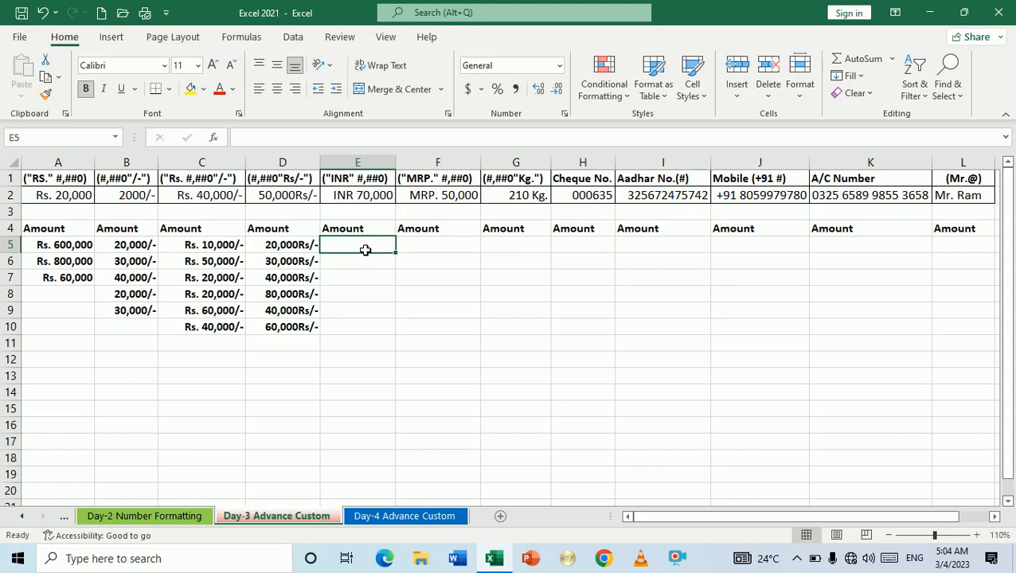
pyautogui.hotkey('shift', 'Down')
pyautogui.hotkey('shift', 'Down')
pyautogui.hotkey('shift', 'Down')
pyautogui.hotkey('shift', 'Down')
pyautogui.hotkey('shift', 'Down')
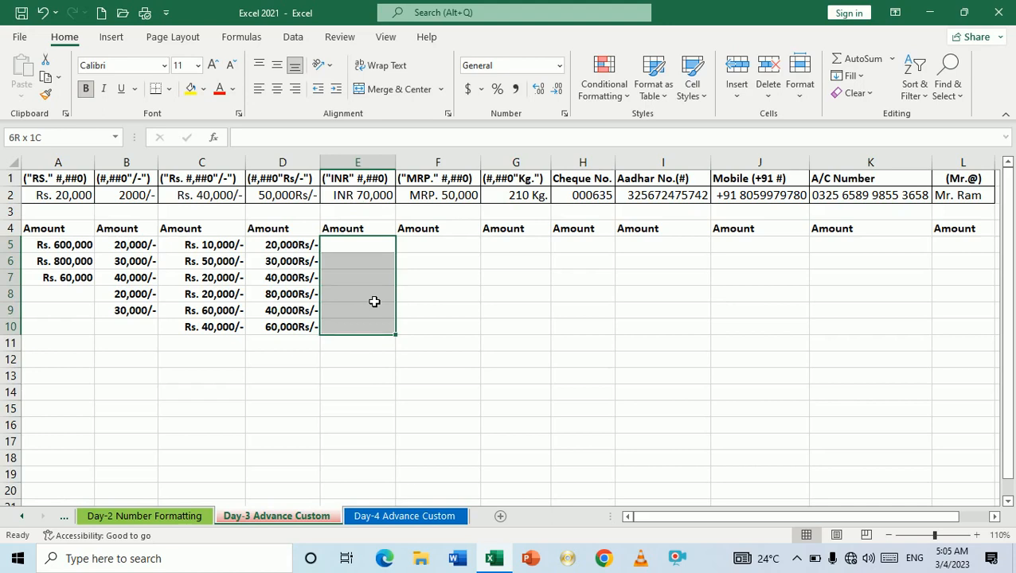
pyautogui.hotkey('ctrl', '1')
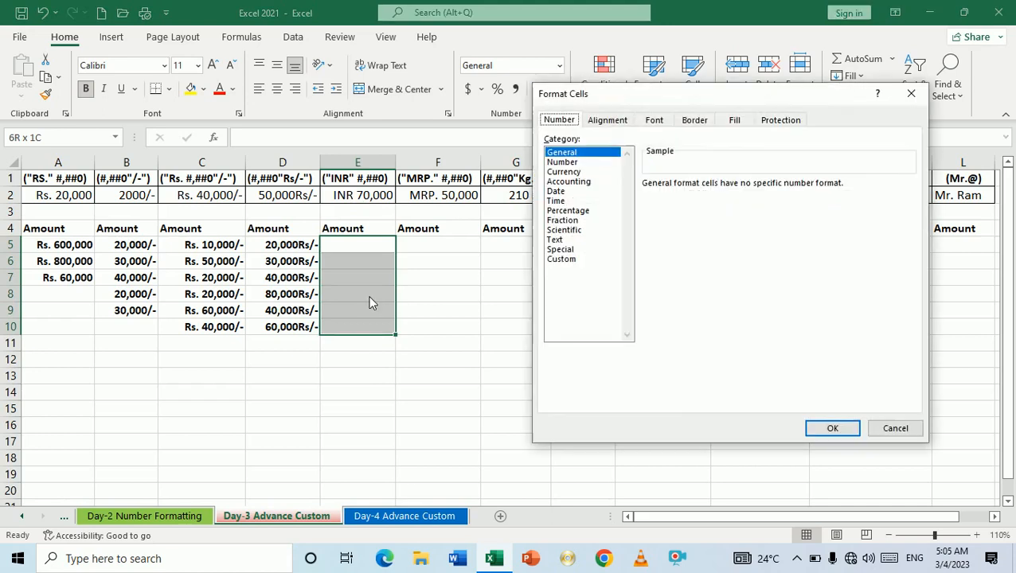
# Step: Apply the custom number format "INR" #,##0 to E5:E10
pyautogui.click(573, 260)
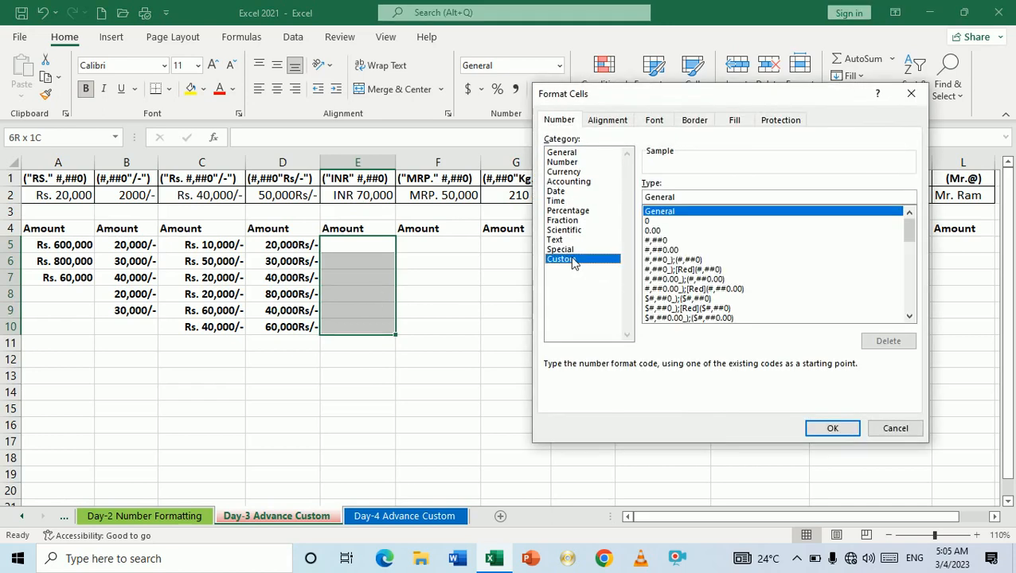
pyautogui.click(675, 196)
pyautogui.press('BackSpace')
pyautogui.press('BackSpace')
pyautogui.press('BackSpace')
pyautogui.press('BackSpace')
pyautogui.press('BackSpace')
pyautogui.press('BackSpace')
pyautogui.press('BackSpace')
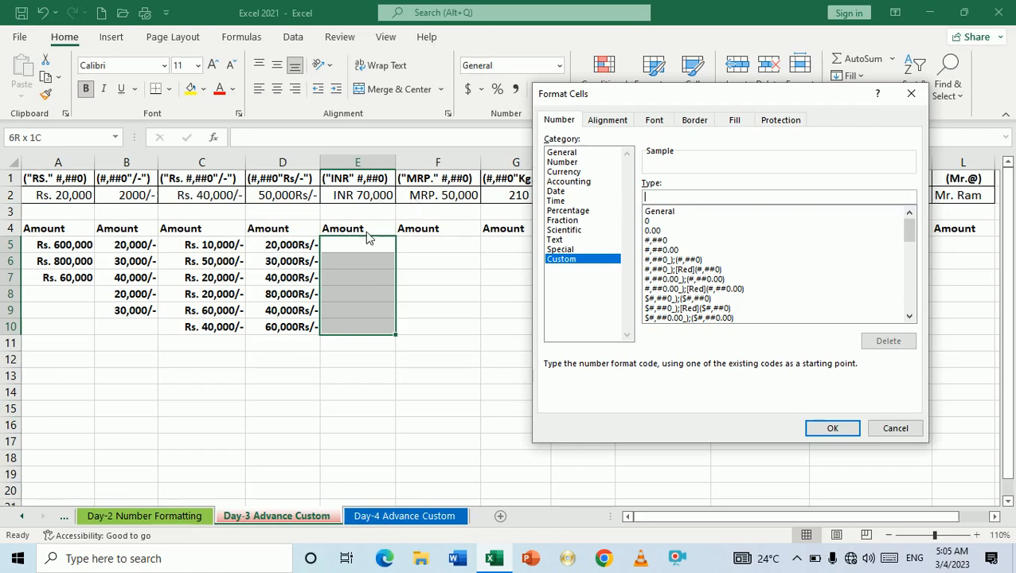
pyautogui.write('"INR" #,##0')
pyautogui.press('Return')
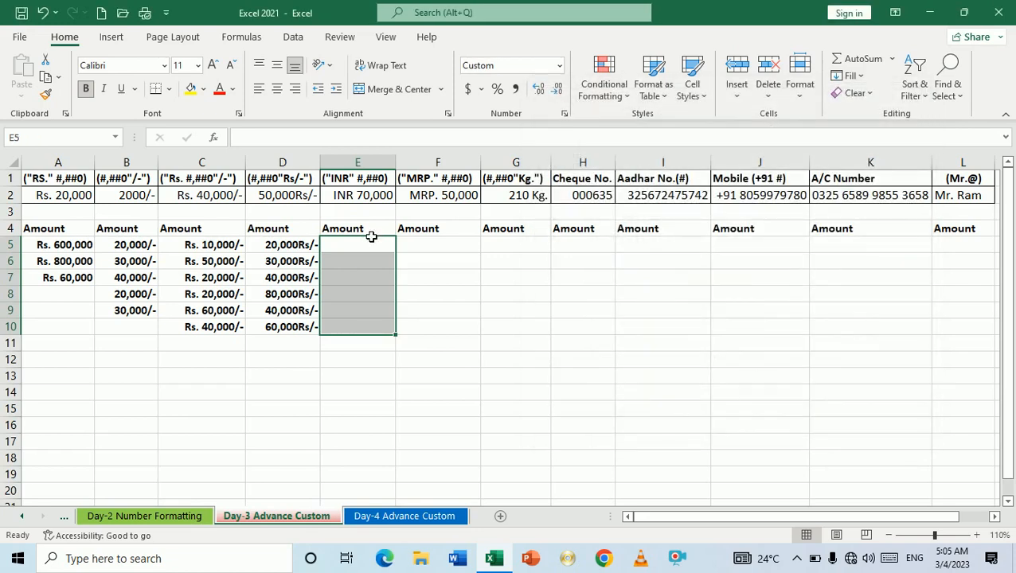
# Step: Enter 50000, 30000, 40000, 50000, 20000 and 30000 into E5:E10
pyautogui.write('50000')
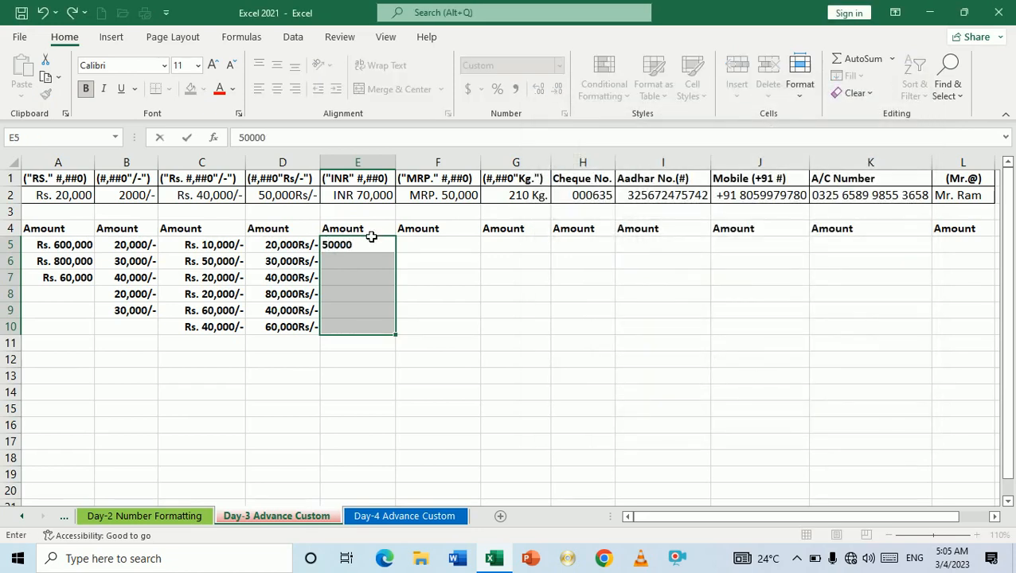
pyautogui.press('Return')
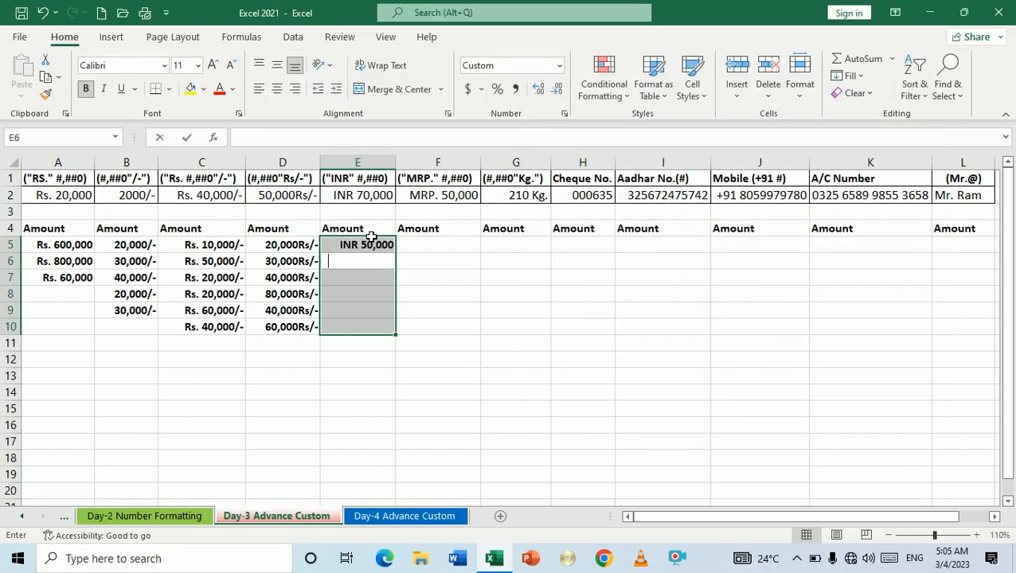
pyautogui.write('30,0')
pyautogui.write('0000')
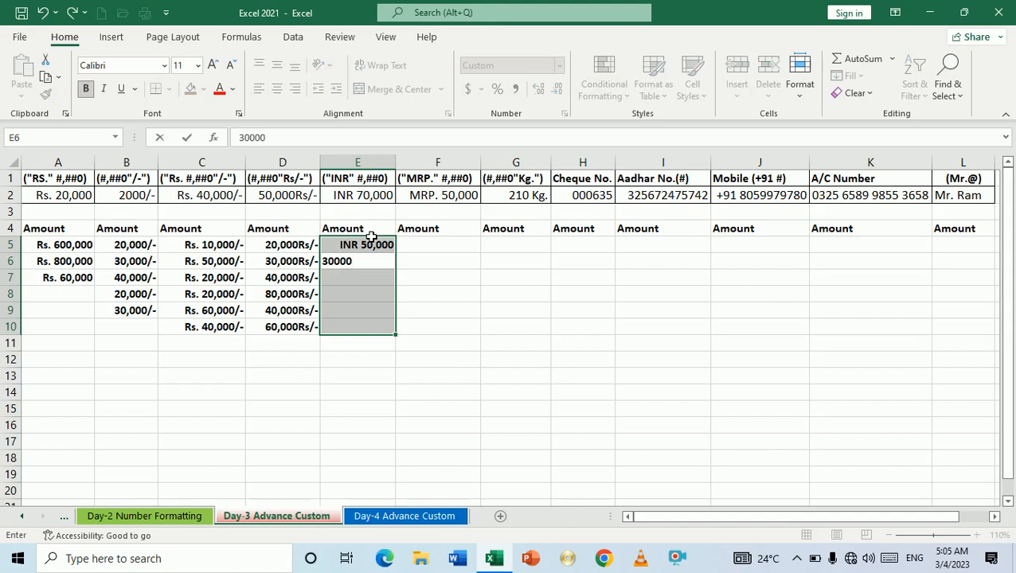
pyautogui.press('Return')
pyautogui.write('40')
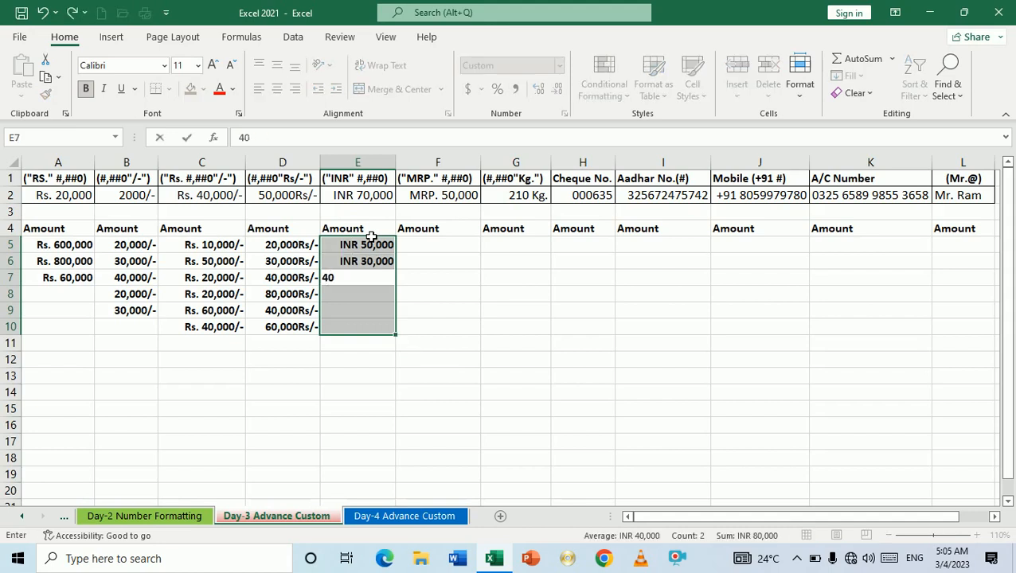
pyautogui.write('000')
pyautogui.press('Return')
pyautogui.write('50000')
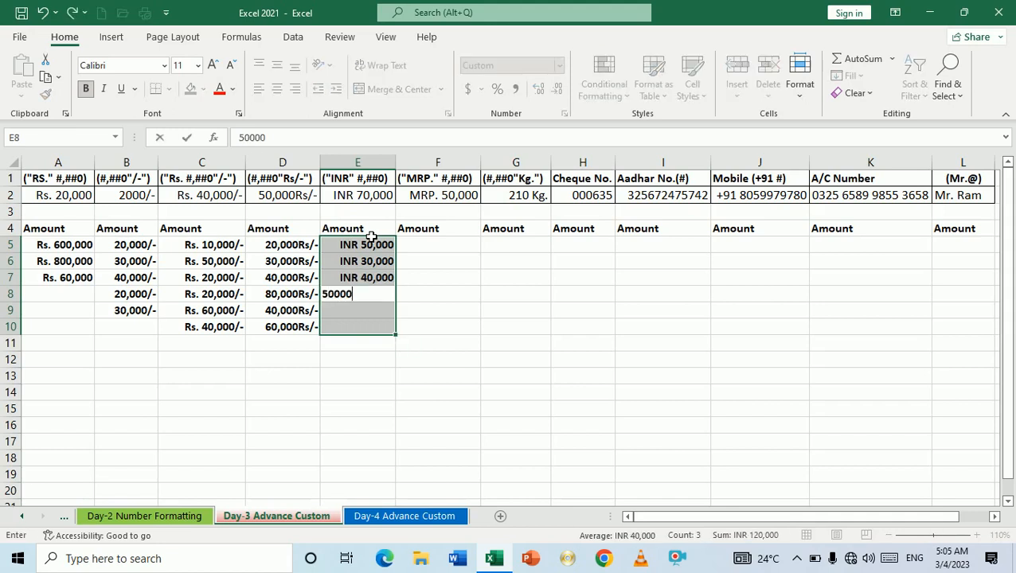
pyautogui.press('Return')
pyautogui.write('20000')
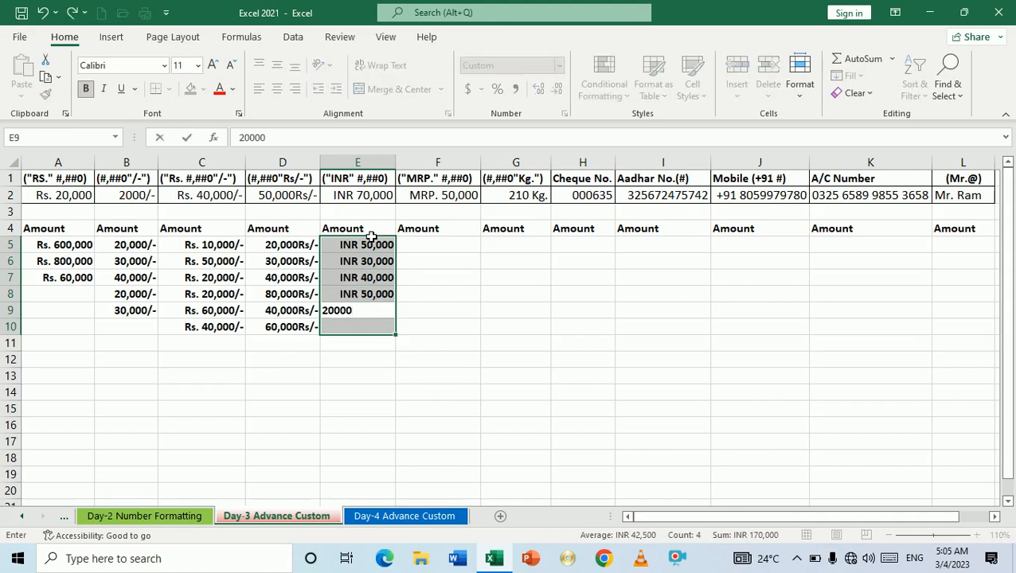
pyautogui.press('Return')
pyautogui.write('30')
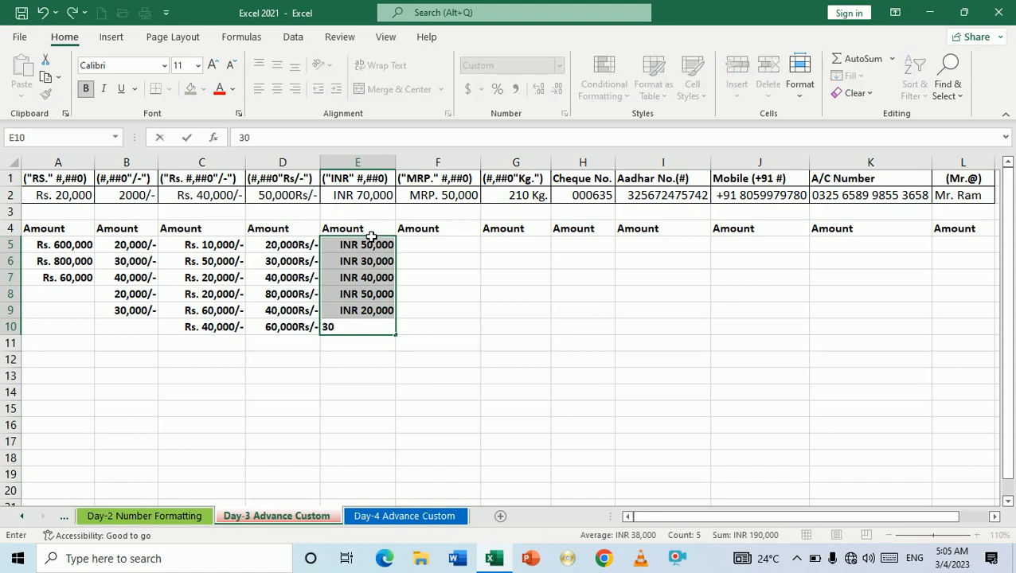
pyautogui.write(',000')
pyautogui.press('Return')
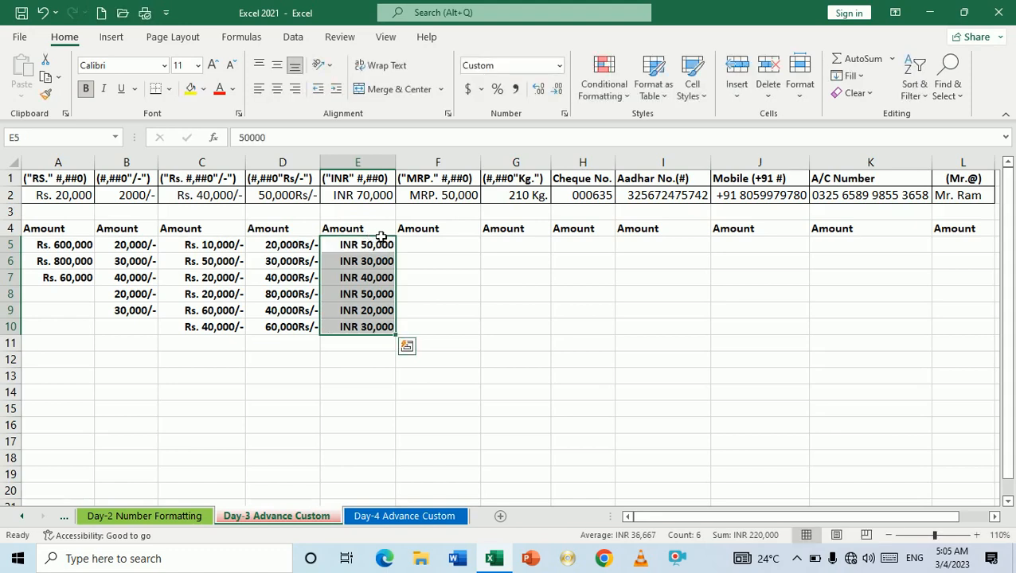
pyautogui.click(439, 252)
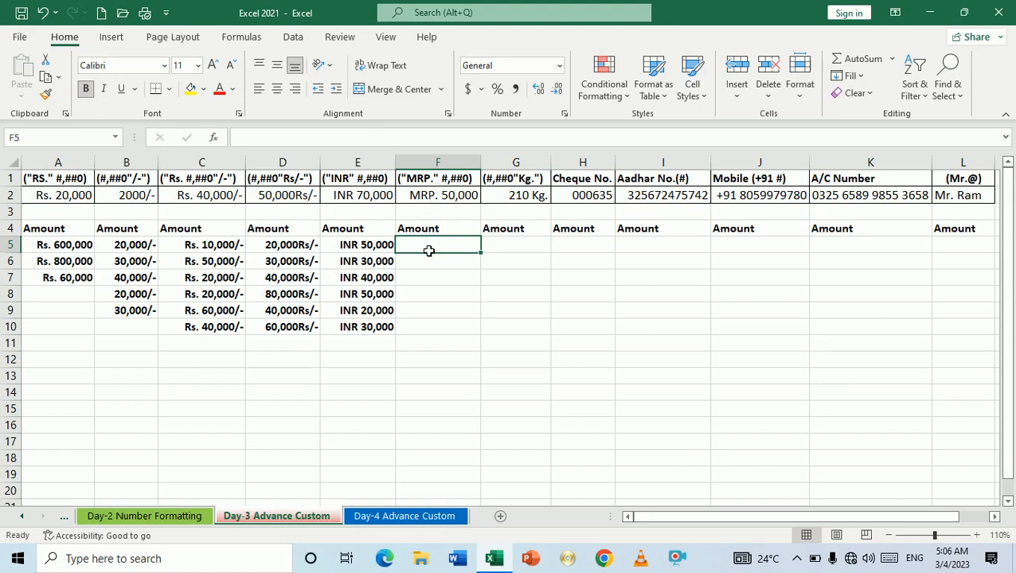
# Step: Select F5:F10 and apply the custom number format "MRP" #,##0
pyautogui.moveTo(429, 250); pyautogui.dragTo(428, 329)
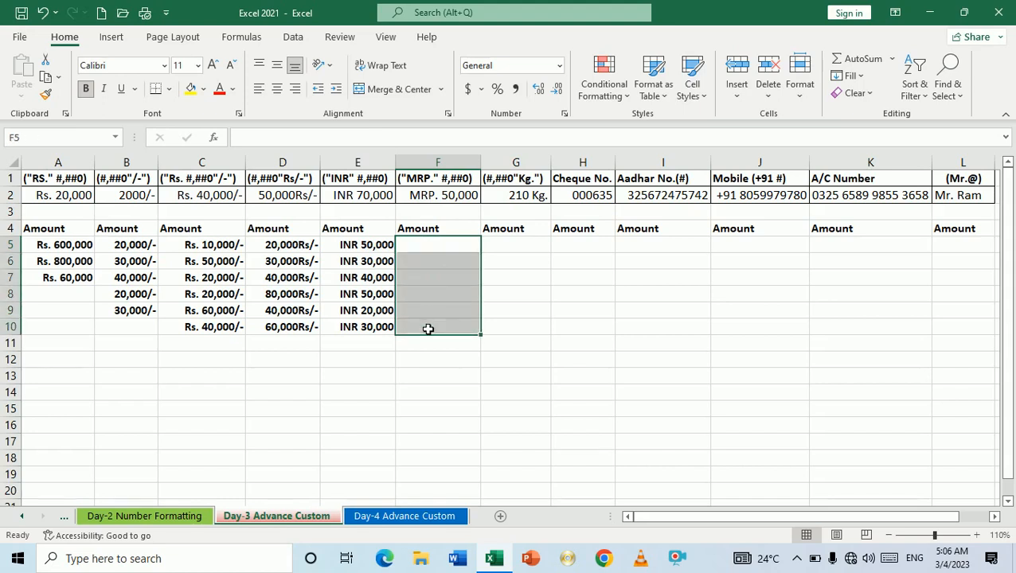
pyautogui.hotkey('ctrl', '1')
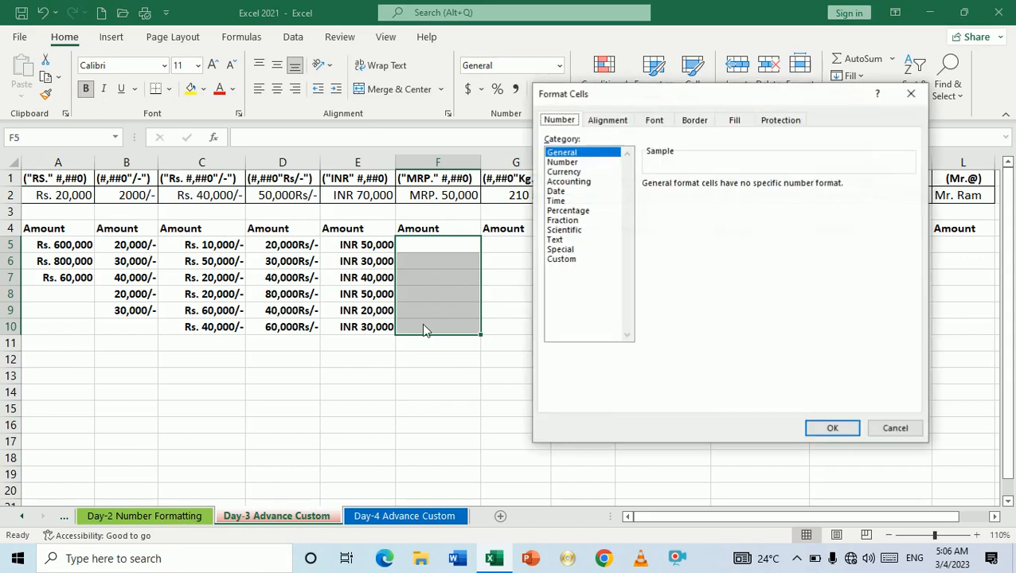
pyautogui.click(558, 263)
pyautogui.click(560, 260)
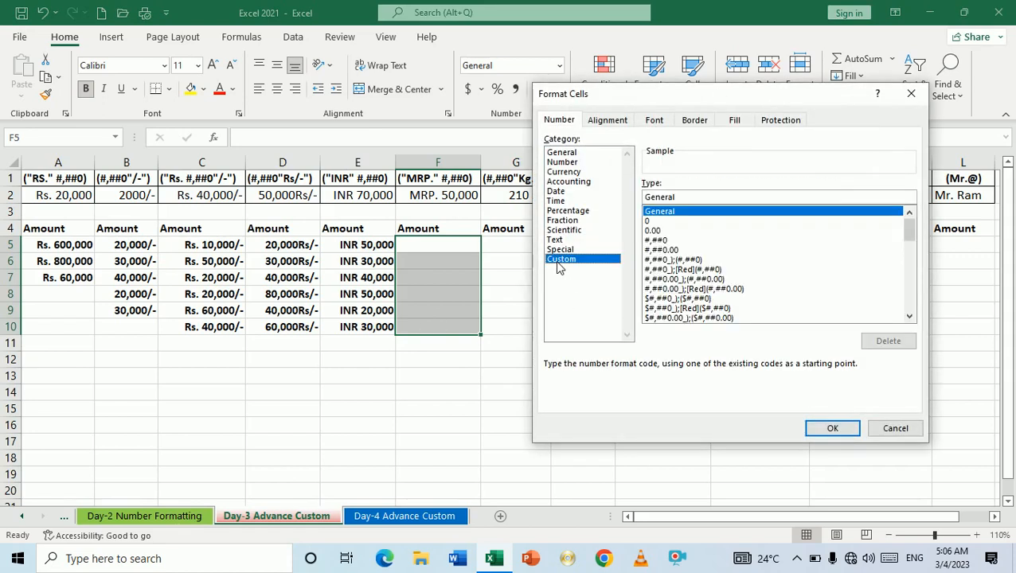
pyautogui.click(697, 204)
pyautogui.press('BackSpace')
pyautogui.press('BackSpace')
pyautogui.press('BackSpace')
pyautogui.press('BackSpace')
pyautogui.press('BackSpace')
pyautogui.press('BackSpace')
pyautogui.press('BackSpace')
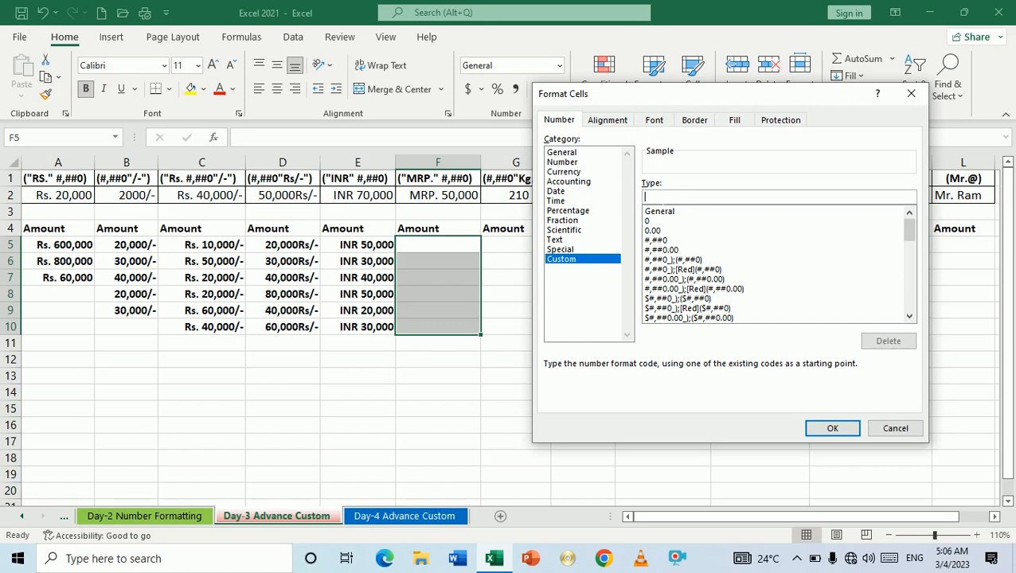
pyautogui.write('"MRP')
pyautogui.write('" #,##0')
pyautogui.press('Return')
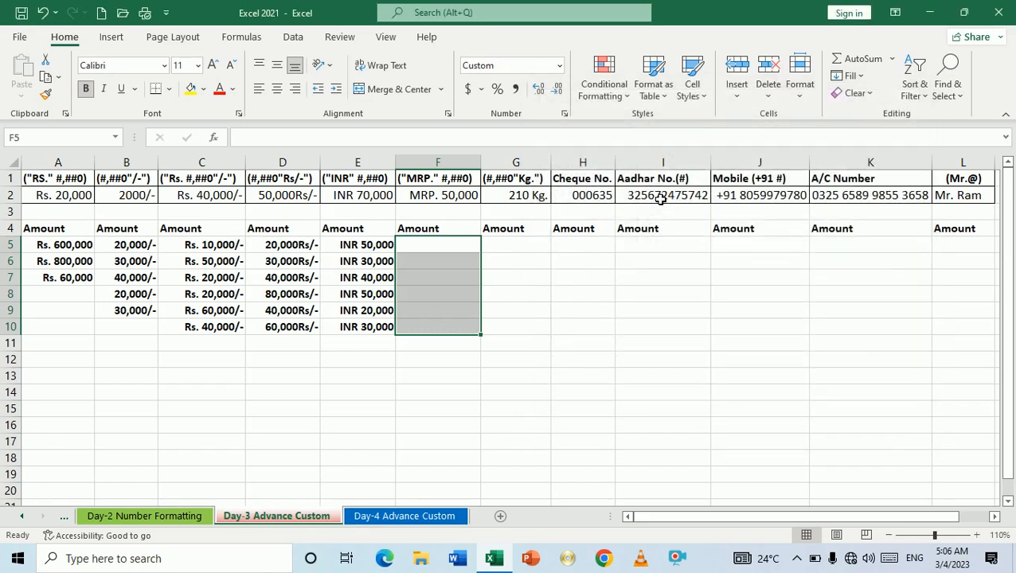
# Step: Enter 70000, 30000, 20000, 20000 and 30000 into F5:F9, correcting F8 from 100000
pyautogui.write('70000')
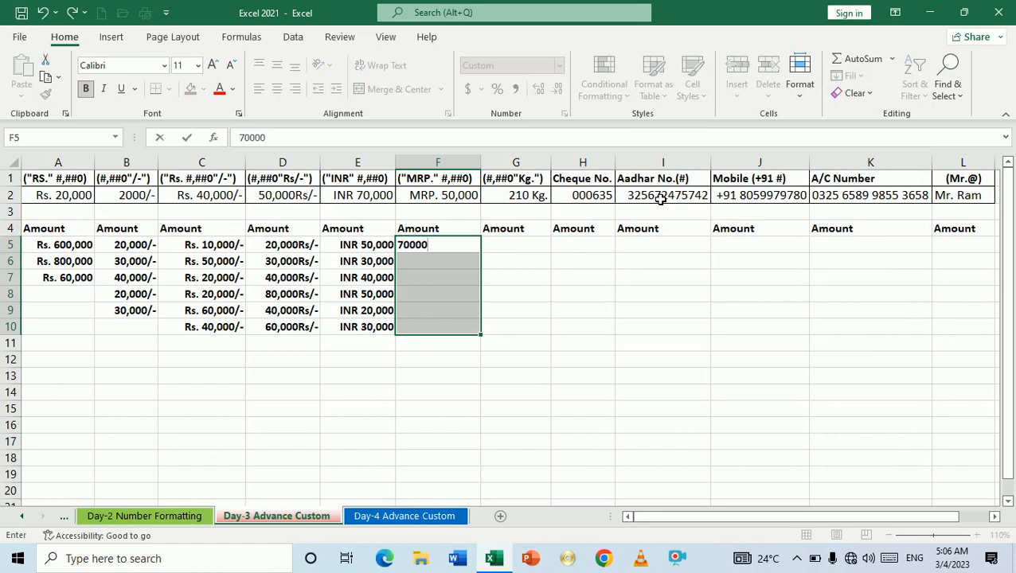
pyautogui.press('Return')
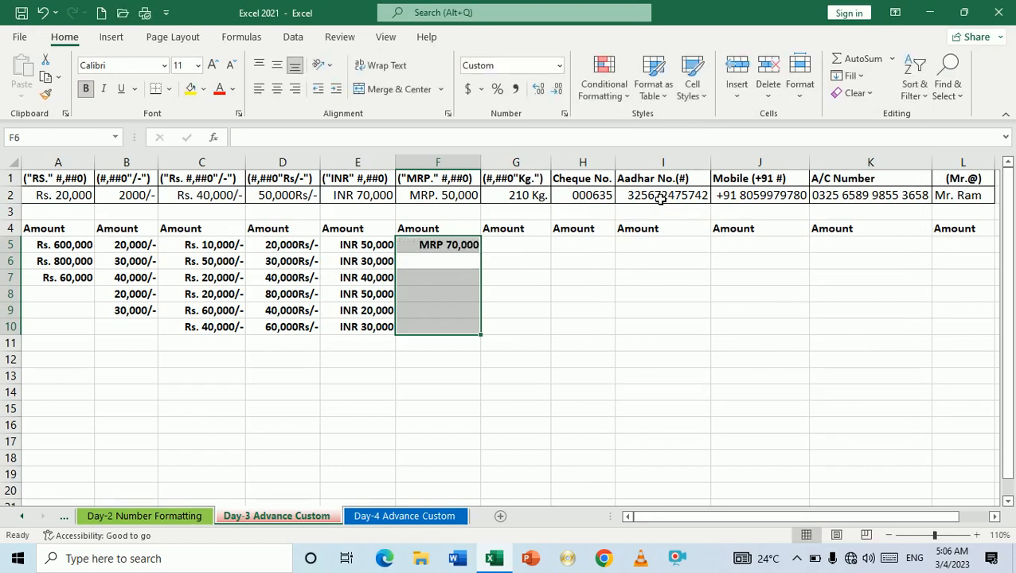
pyautogui.write('30000')
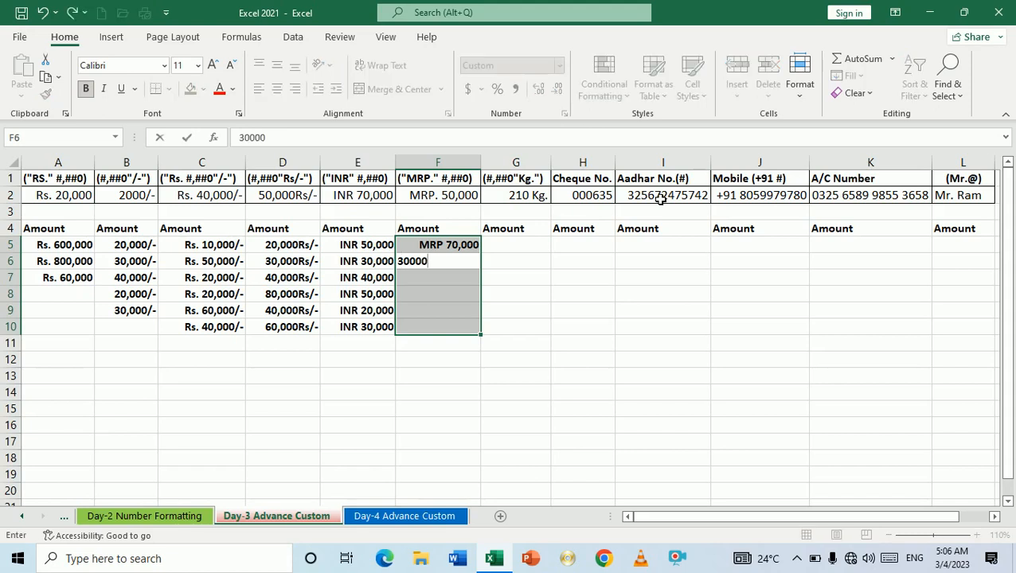
pyautogui.press('Return')
pyautogui.write('20000')
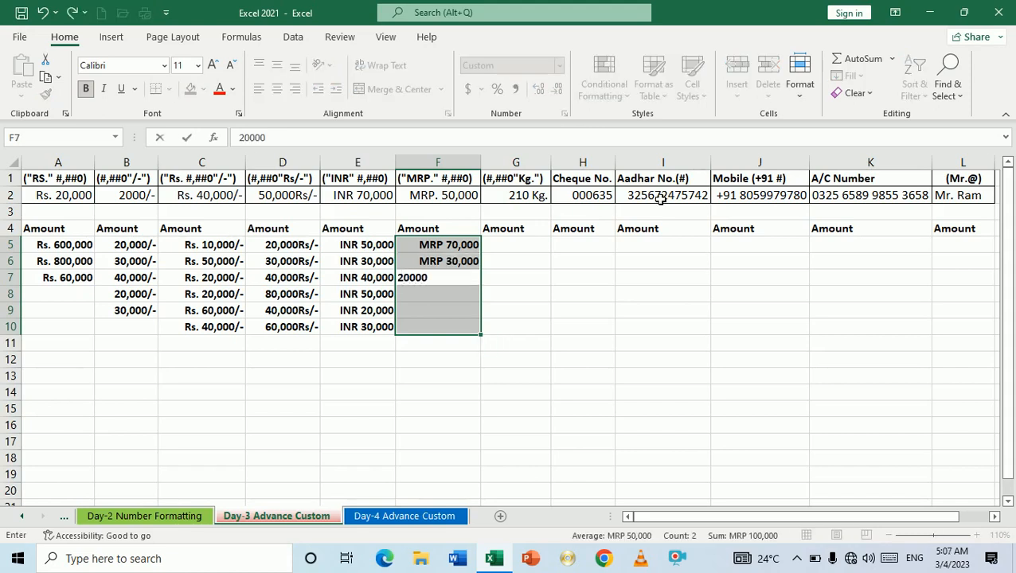
pyautogui.press('Return')
pyautogui.write('100000')
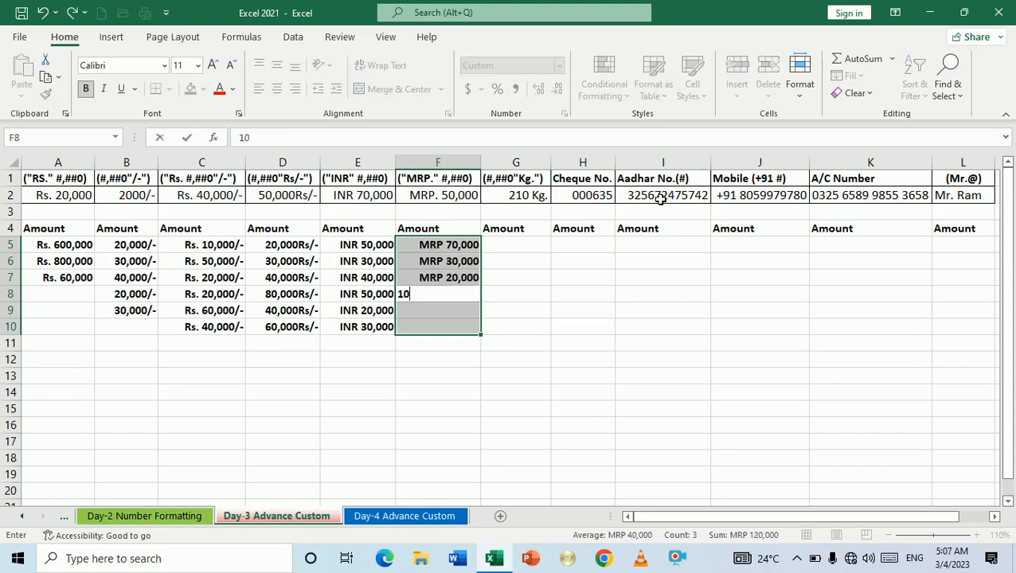
pyautogui.press('Return')
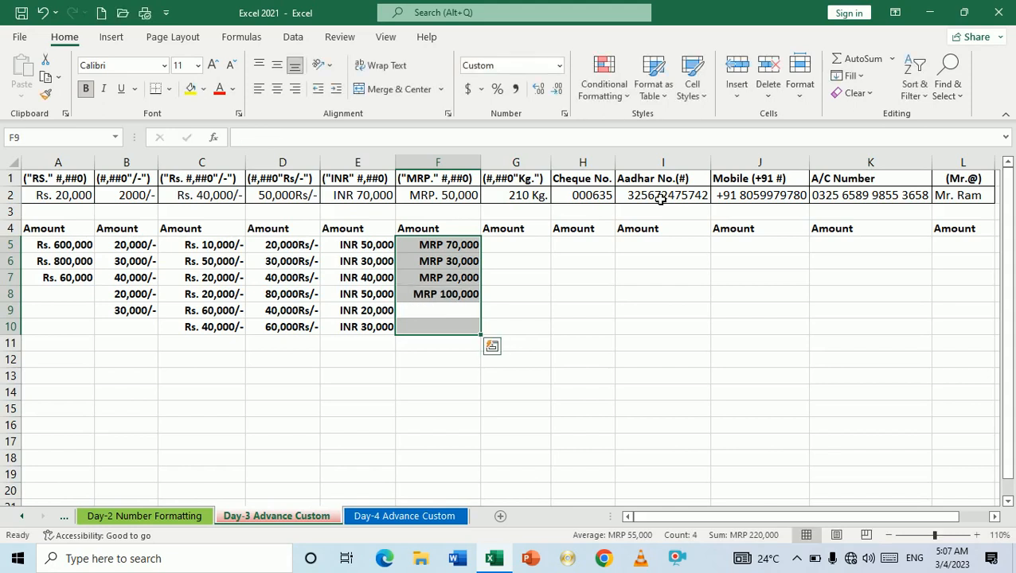
pyautogui.press('Up')
pyautogui.write('20000')
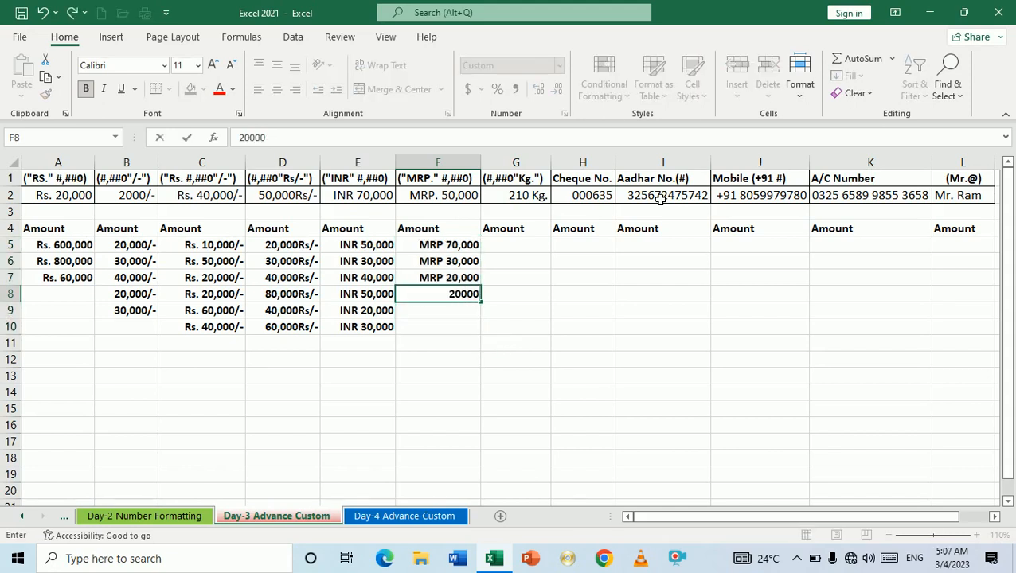
pyautogui.press('Return')
pyautogui.write('30000')
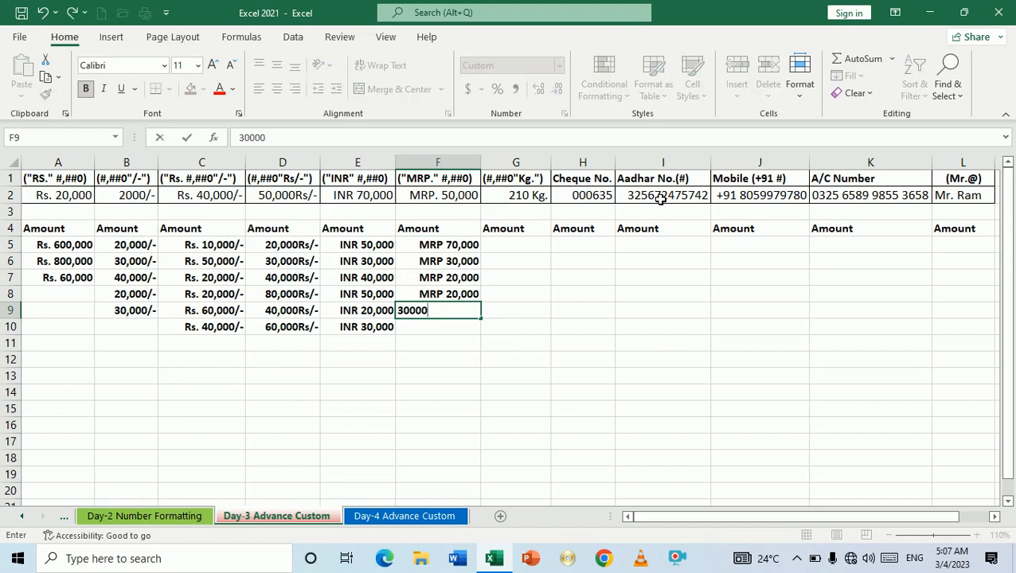
pyautogui.press('Return')
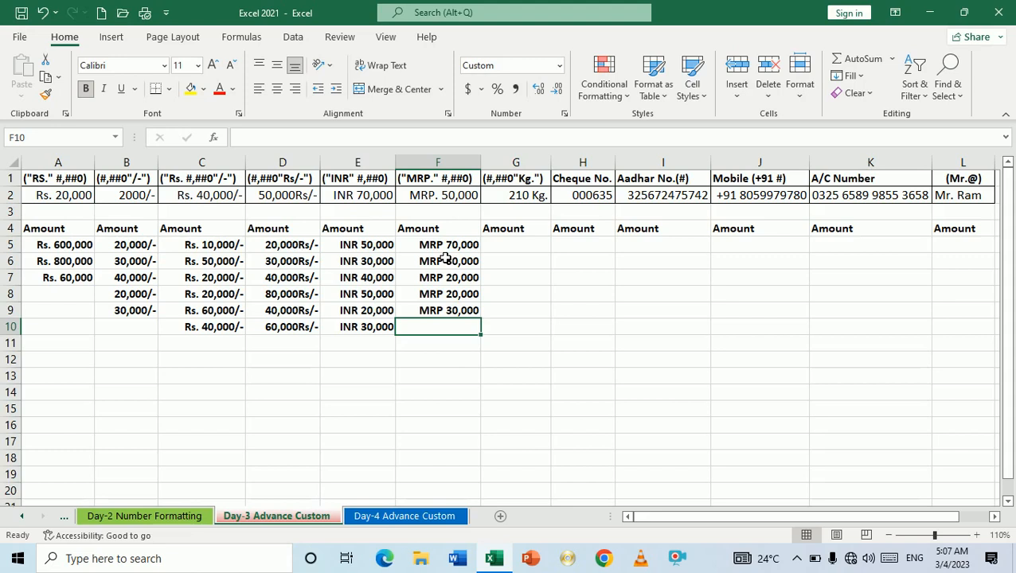
# Step: Select G5:G10 and apply the custom number format #,##0"Kg."
pyautogui.click(505, 248)
pyautogui.moveTo(505, 248); pyautogui.dragTo(501, 324)
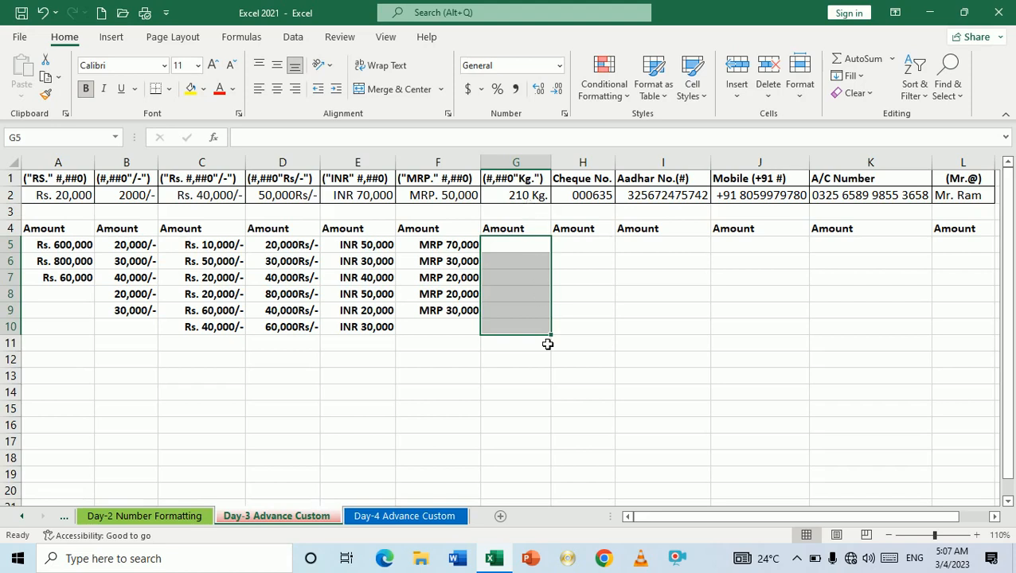
pyautogui.hotkey('ctrl', '1')
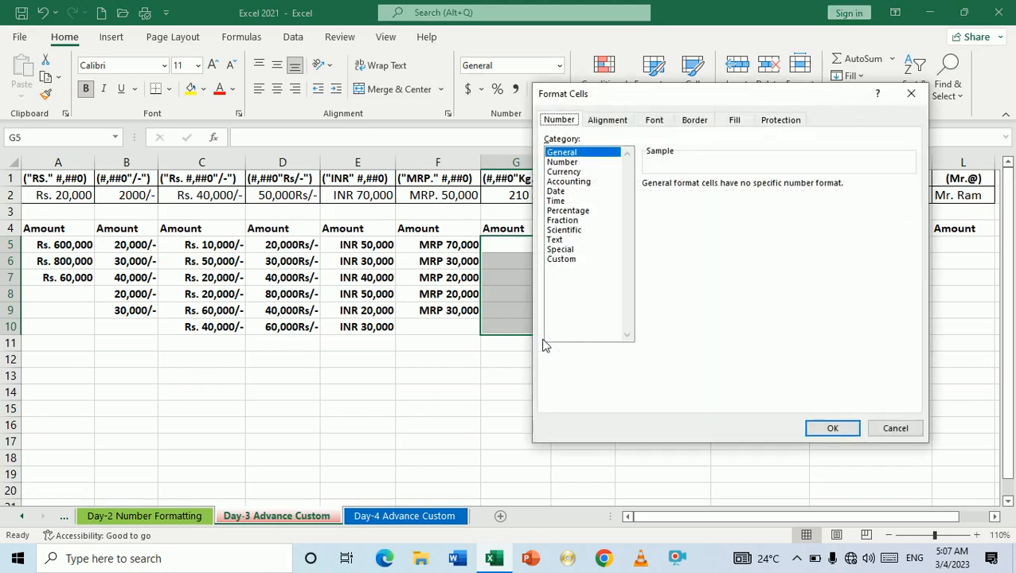
pyautogui.moveTo(652, 100); pyautogui.dragTo(724, 102)
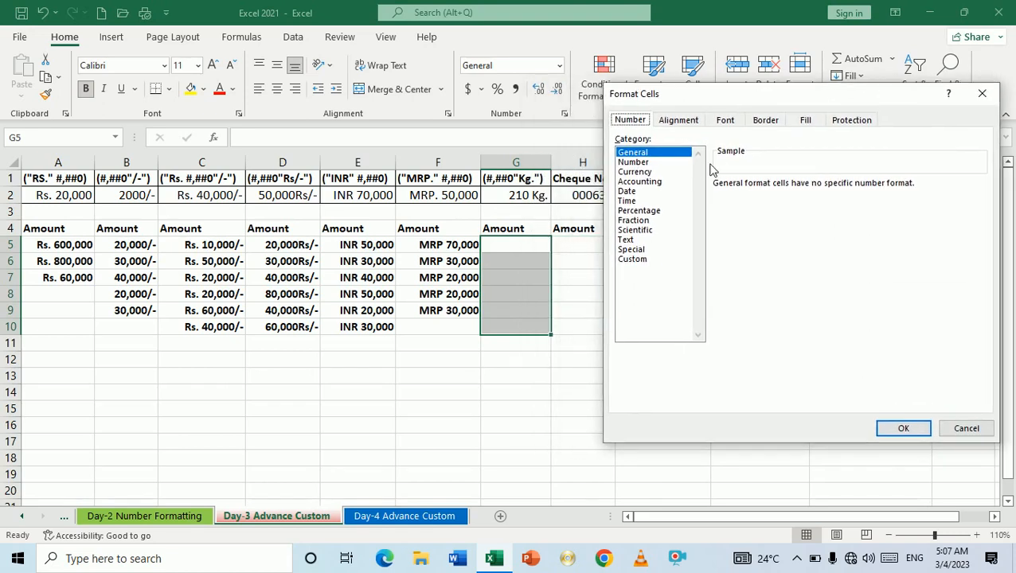
pyautogui.click(629, 261)
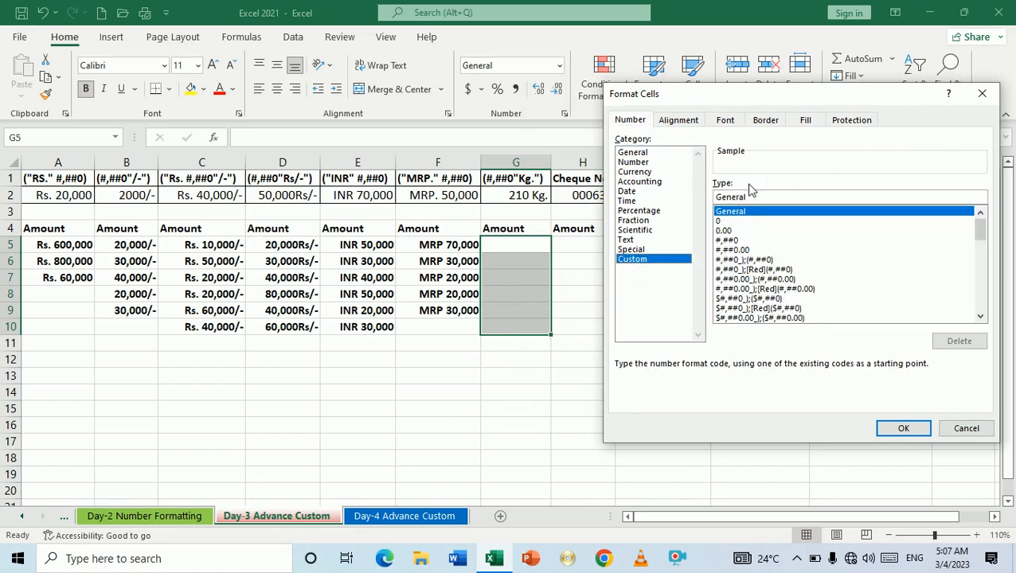
pyautogui.press('BackSpace')
pyautogui.press('BackSpace')
pyautogui.press('BackSpace')
pyautogui.press('BackSpace')
pyautogui.press('BackSpace')
pyautogui.press('BackSpace')
pyautogui.press('BackSpace')
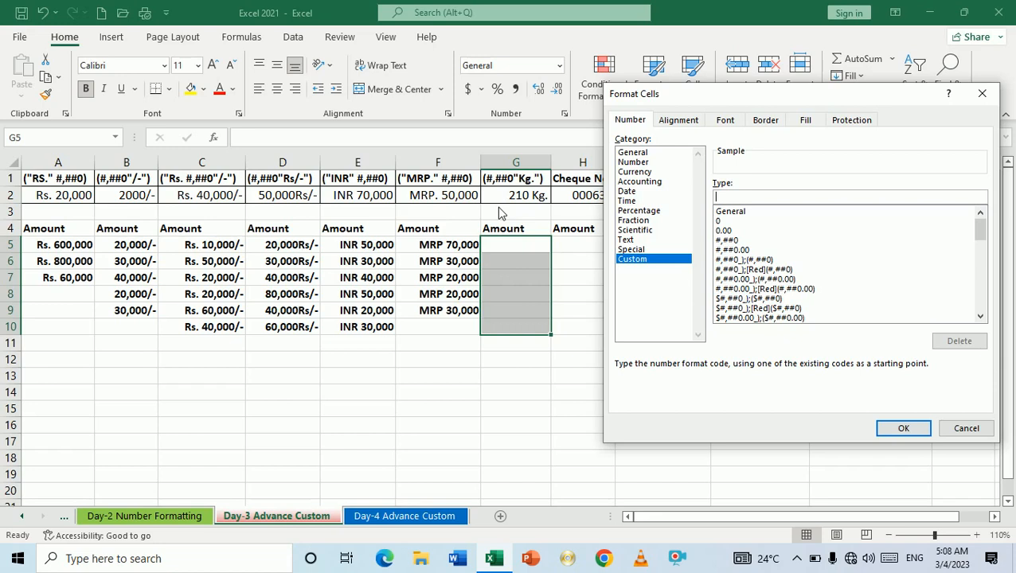
pyautogui.write('#,##0')
pyautogui.write('"Kg."')
pyautogui.press('Return')
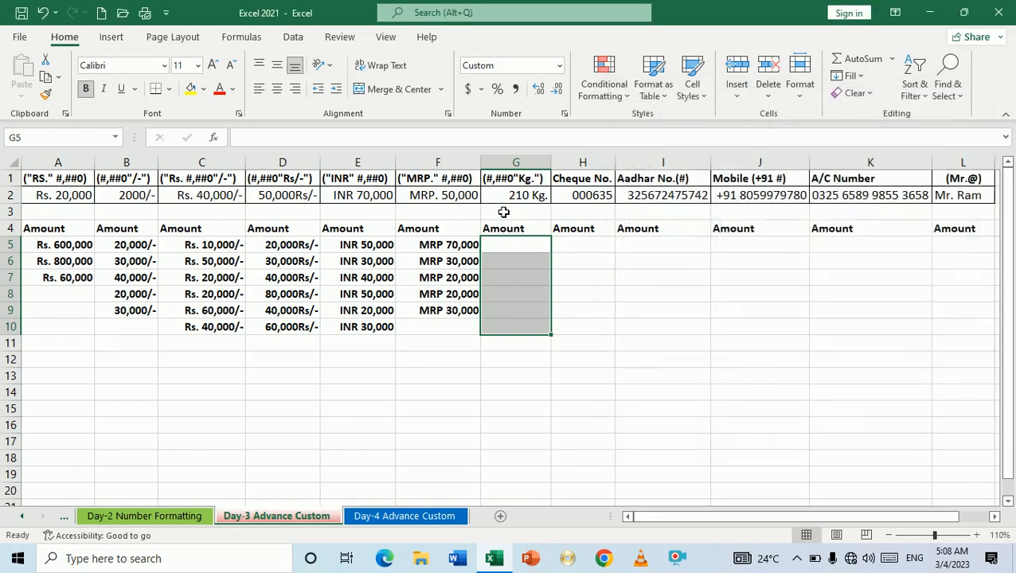
# Step: Enter weights 20, 300, 500, 400, 300 and 400 into G5:G10
pyautogui.write('20')
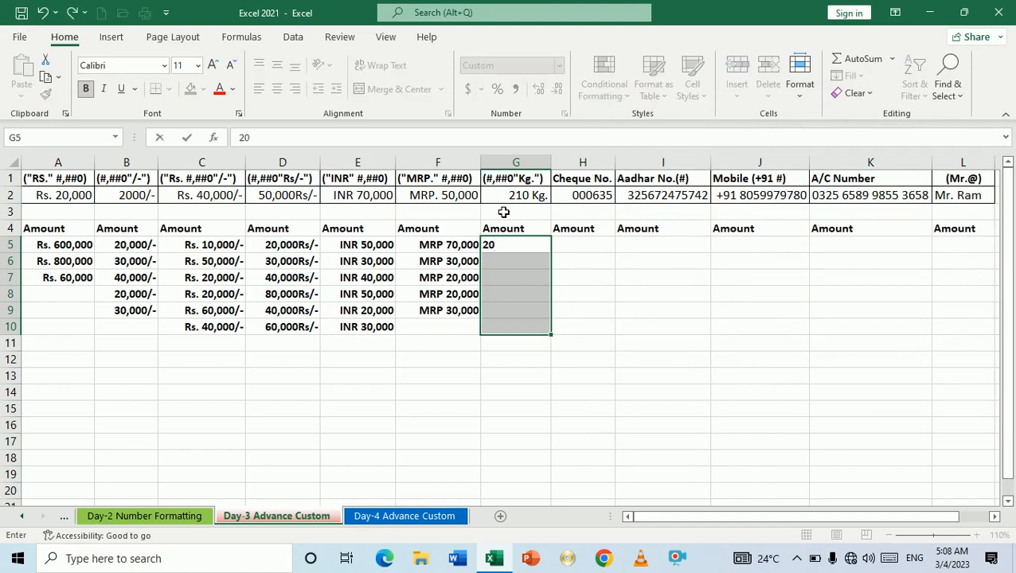
pyautogui.press('Return')
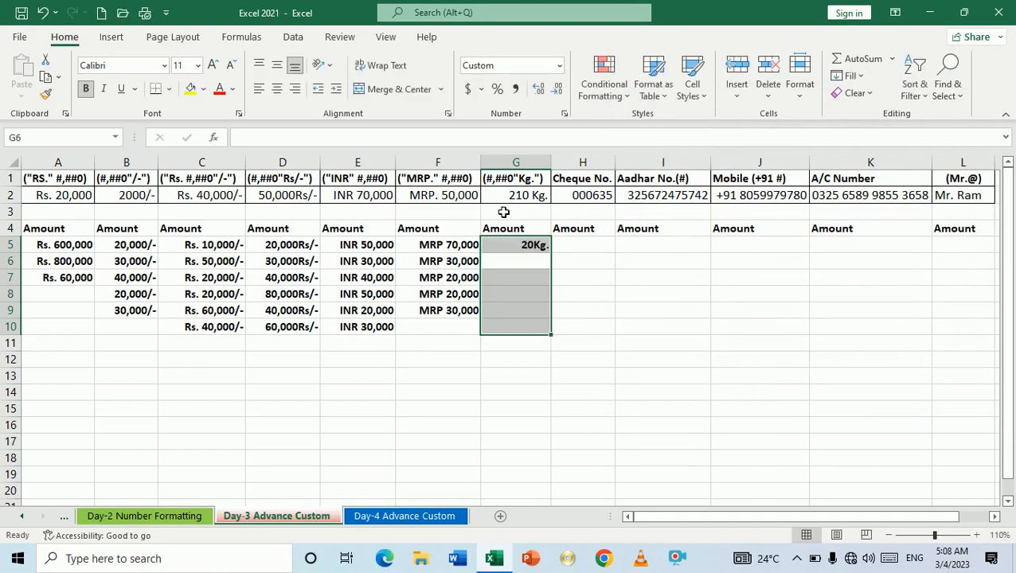
pyautogui.write('300')
pyautogui.press('Return')
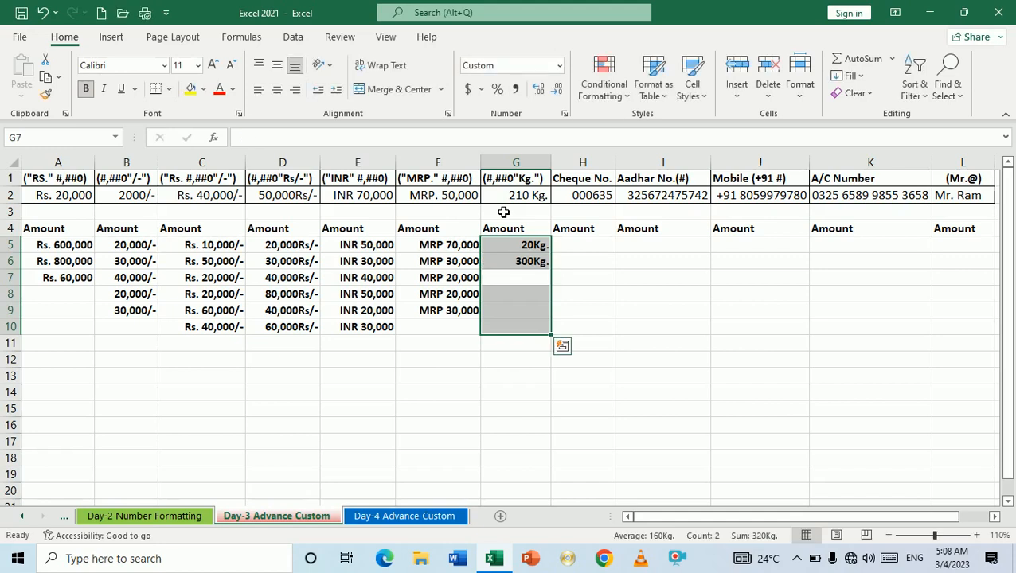
pyautogui.write('500')
pyautogui.press('Return')
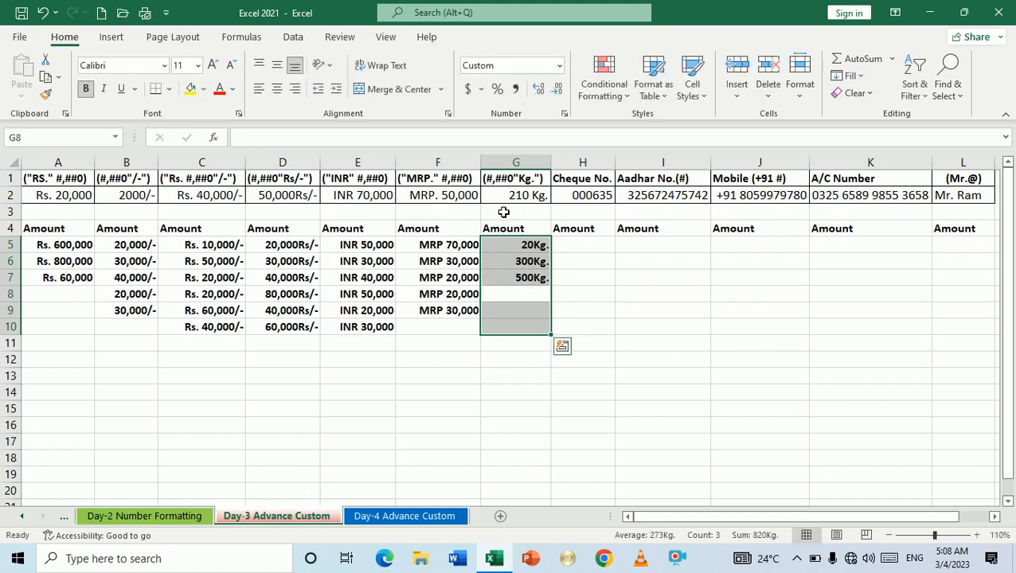
pyautogui.write('400')
pyautogui.press('Return')
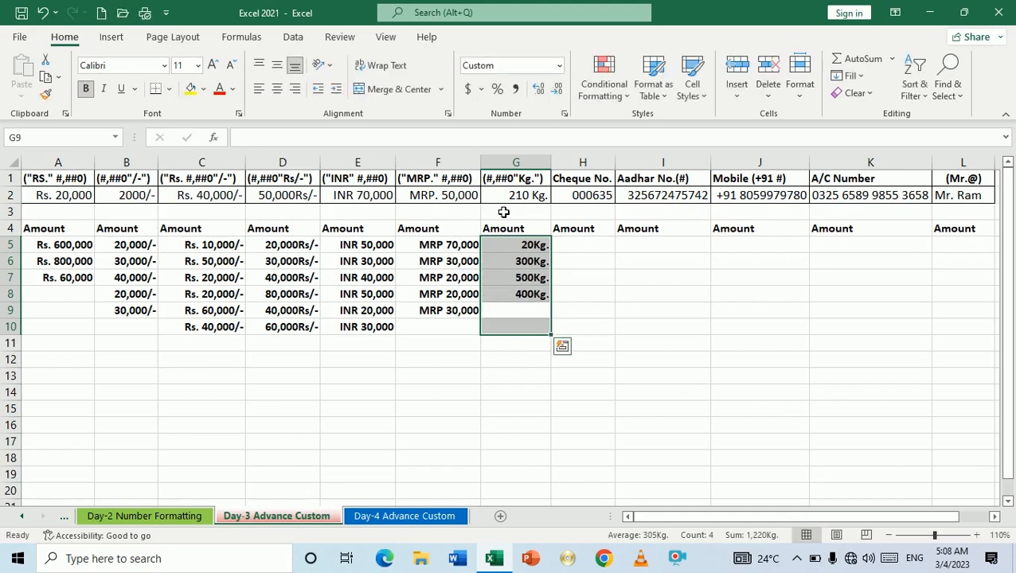
pyautogui.write('3000')
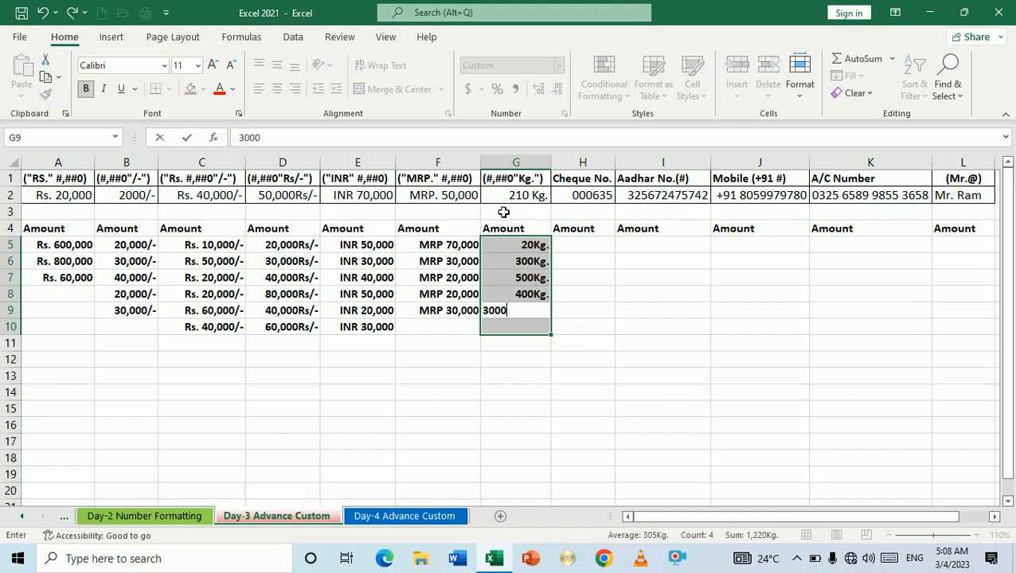
pyautogui.press('BackSpace')
pyautogui.press('Return')
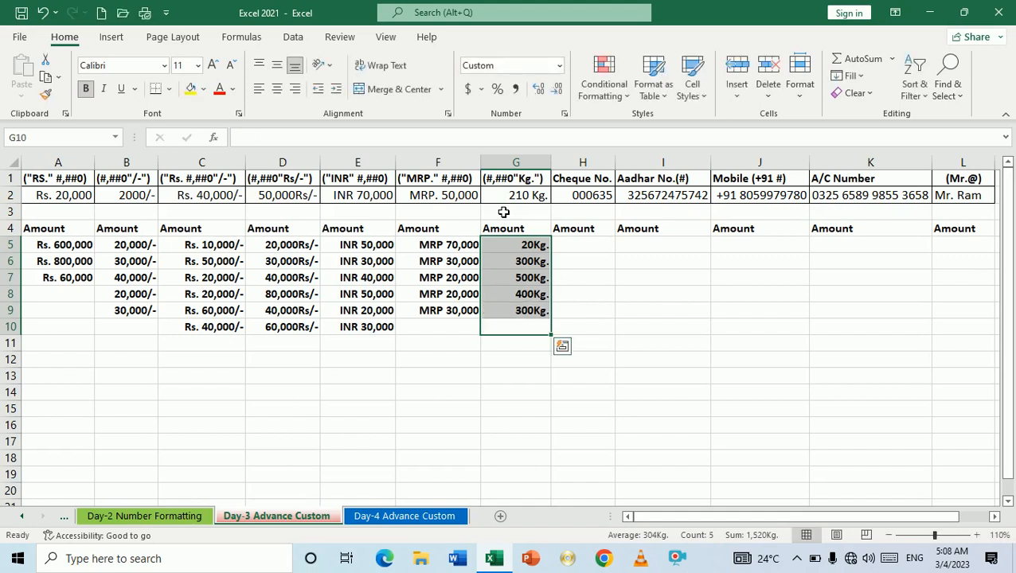
pyautogui.write('4000')
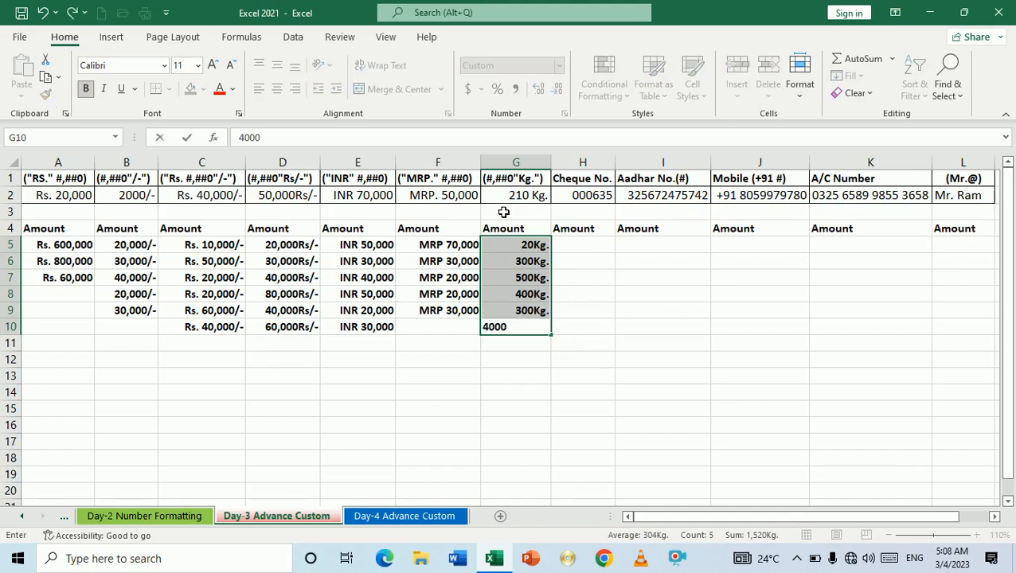
pyautogui.press('BackSpace')
pyautogui.press('Return')
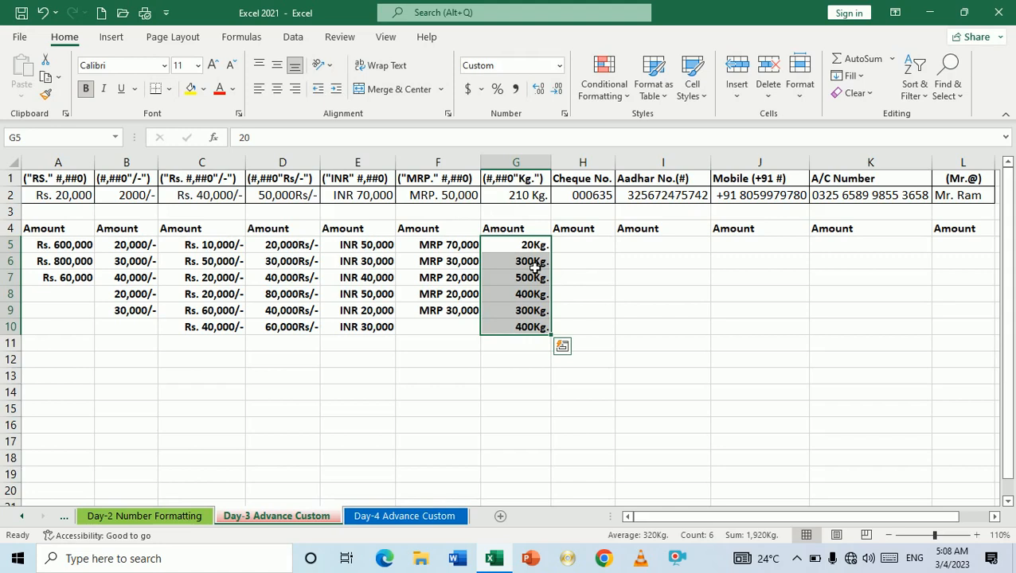
pyautogui.click(581, 253)
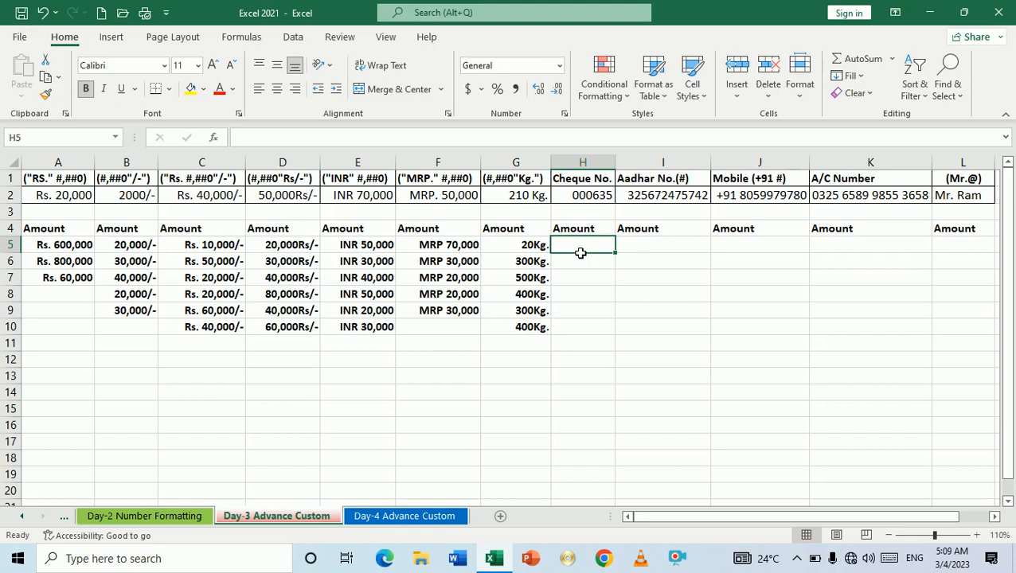
pyautogui.write('000')
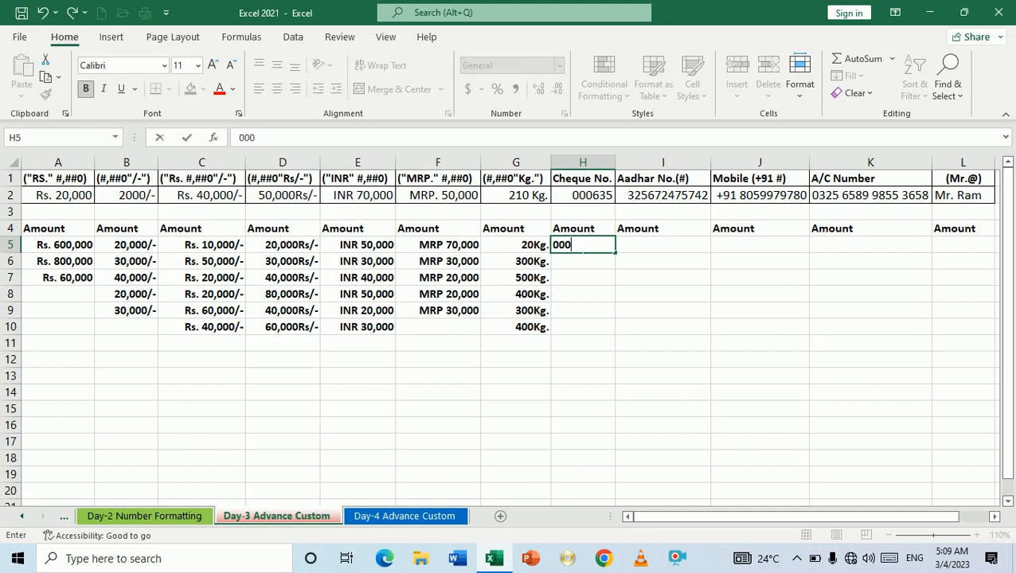
pyautogui.write('325')
pyautogui.press('Return')
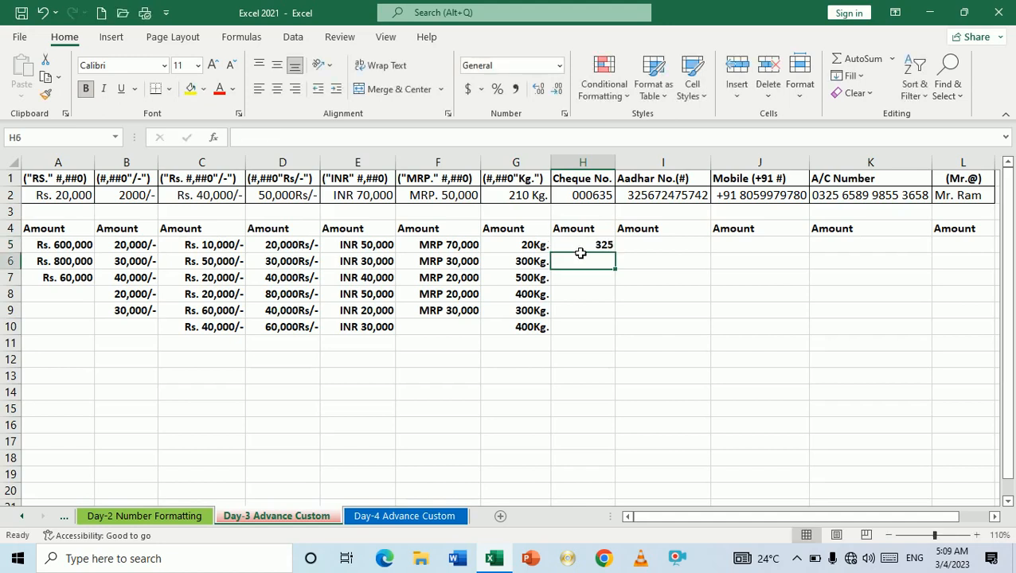
pyautogui.click(580, 252)
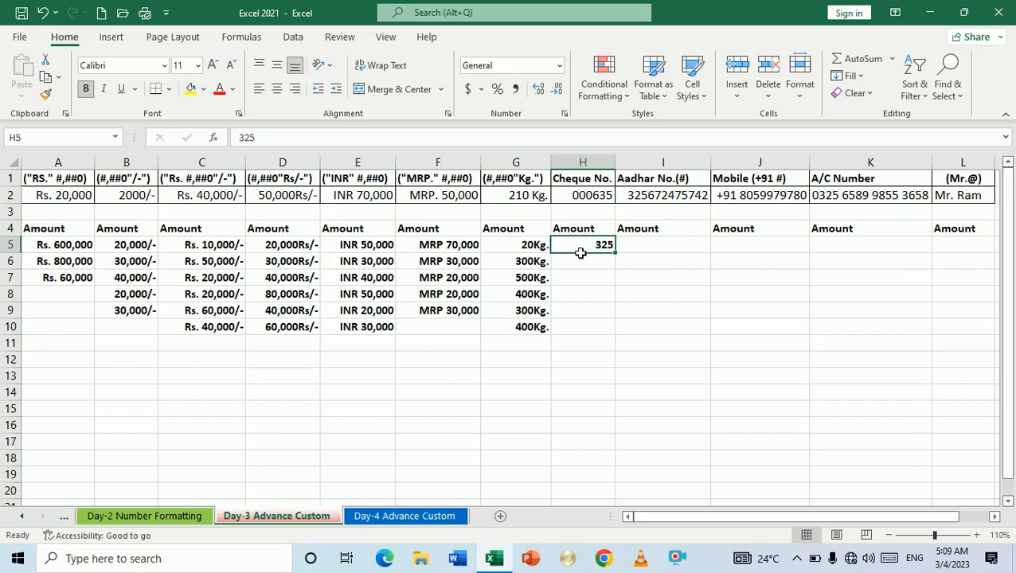
pyautogui.press('Delete')
# Step: Give H5:H10 the custom number format 000000 so cheque numbers pad to six digits
pyautogui.moveTo(581, 249); pyautogui.dragTo(579, 327)
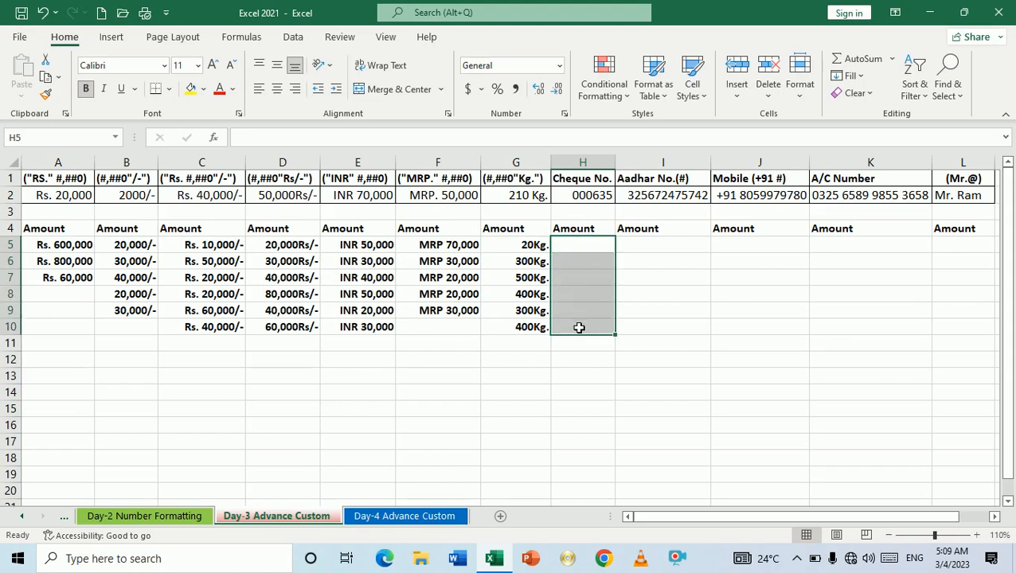
pyautogui.hotkey('ctrl', '1')
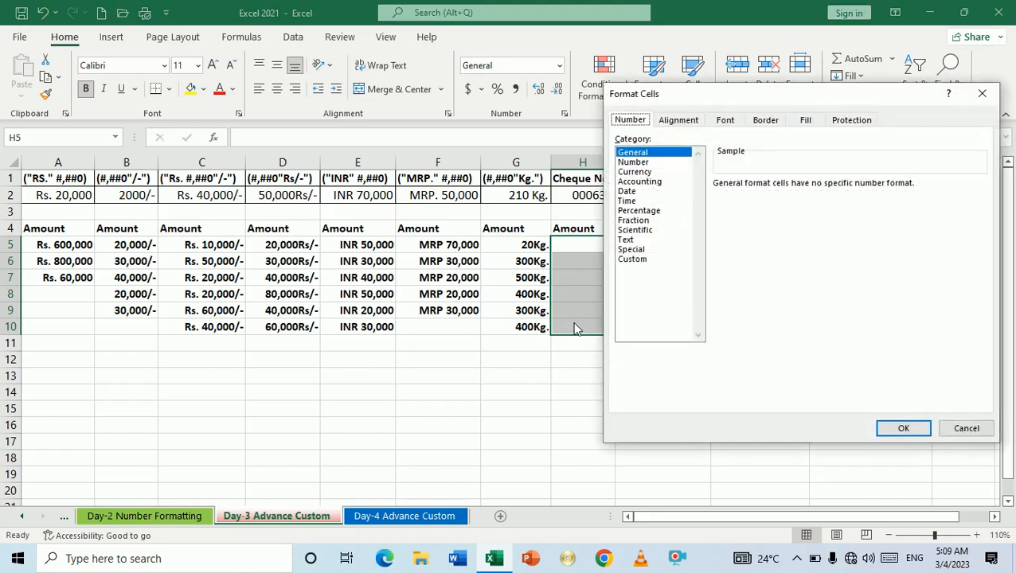
pyautogui.click(633, 261)
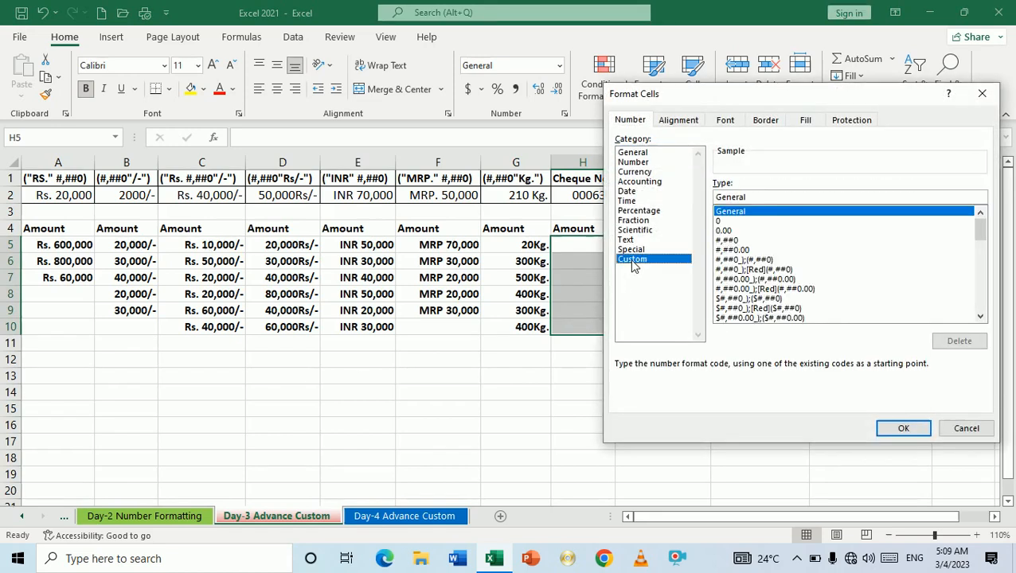
pyautogui.click(761, 204)
pyautogui.press('BackSpace')
pyautogui.press('BackSpace')
pyautogui.press('BackSpace')
pyautogui.press('BackSpace')
pyautogui.press('BackSpace')
pyautogui.press('BackSpace')
pyautogui.press('BackSpace')
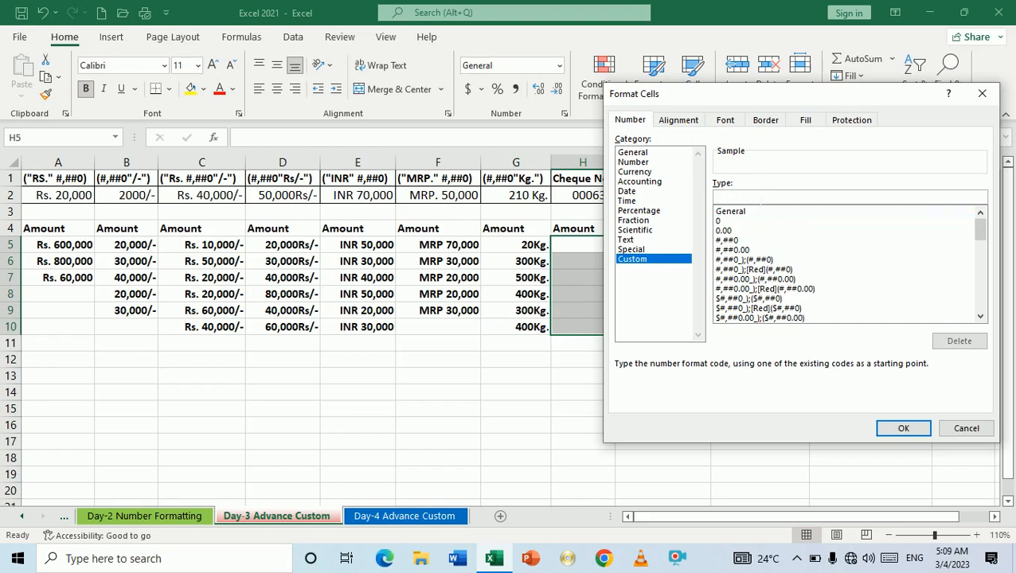
pyautogui.moveTo(739, 98); pyautogui.dragTo(795, 108)
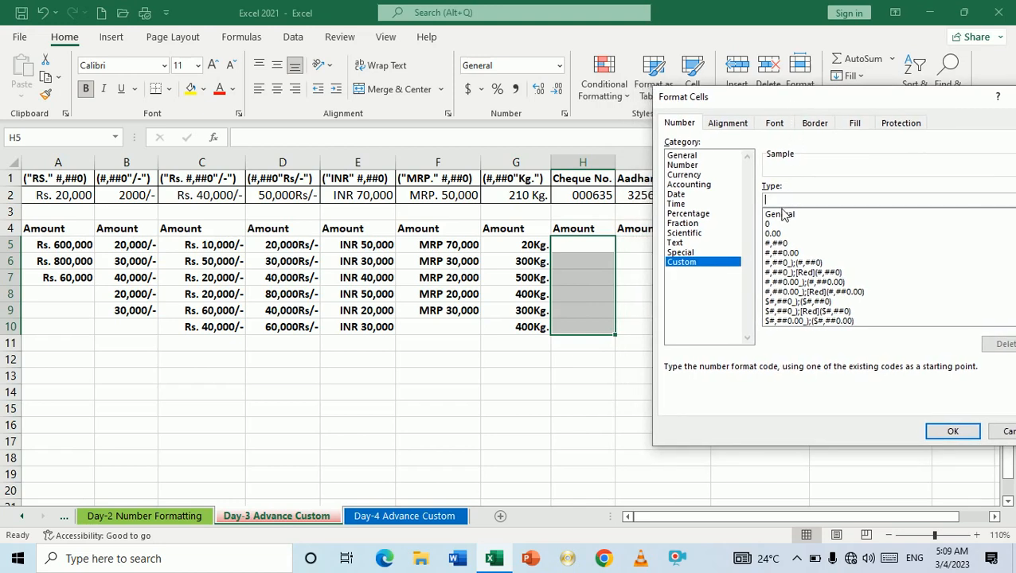
pyautogui.write('000000')
pyautogui.click(952, 431)
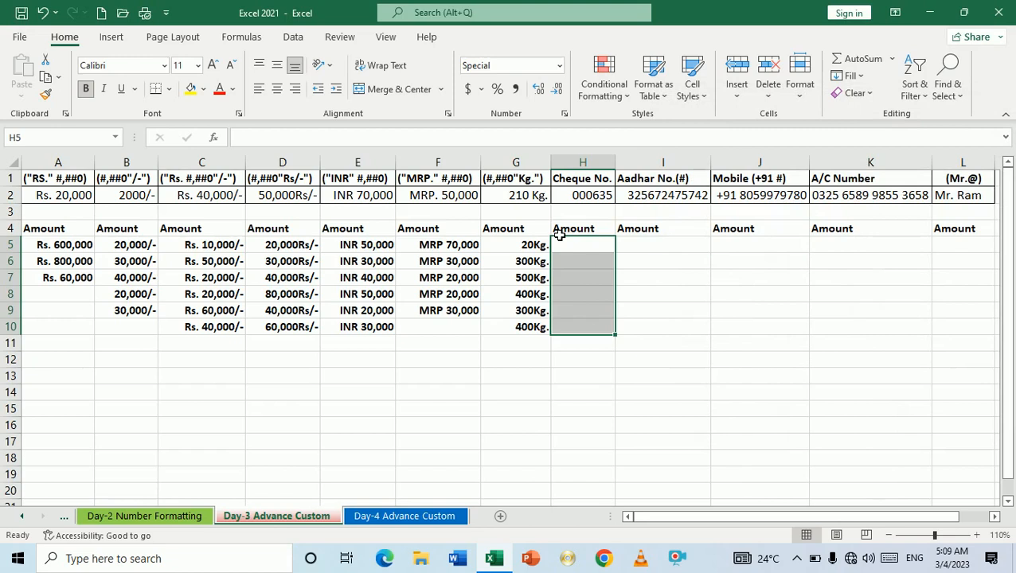
# Step: Enter cheque numbers 23, 3256, 2, 236589, 256 and 300 into H5:H10
pyautogui.write('23')
pyautogui.press('Return')
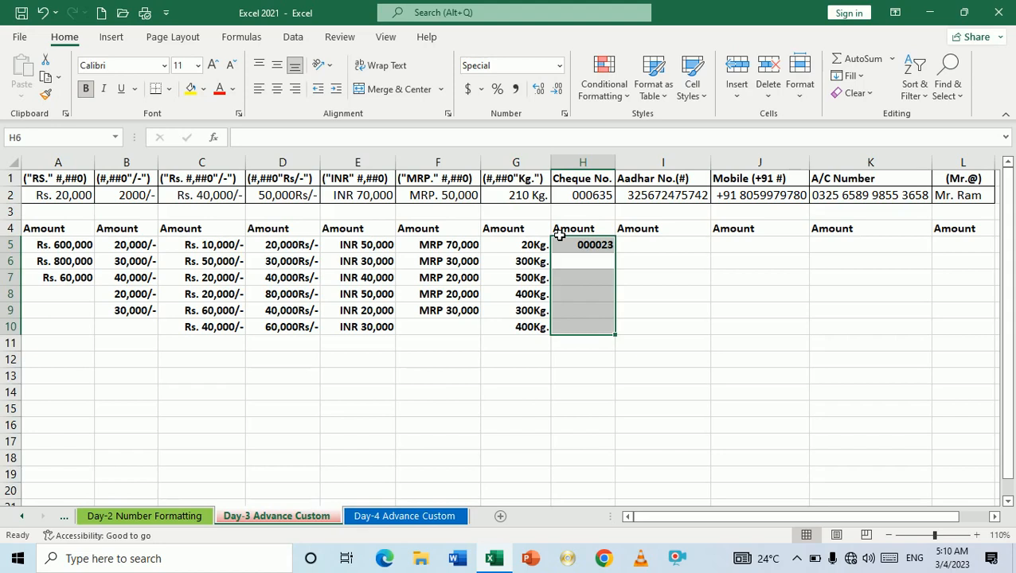
pyautogui.write('3256')
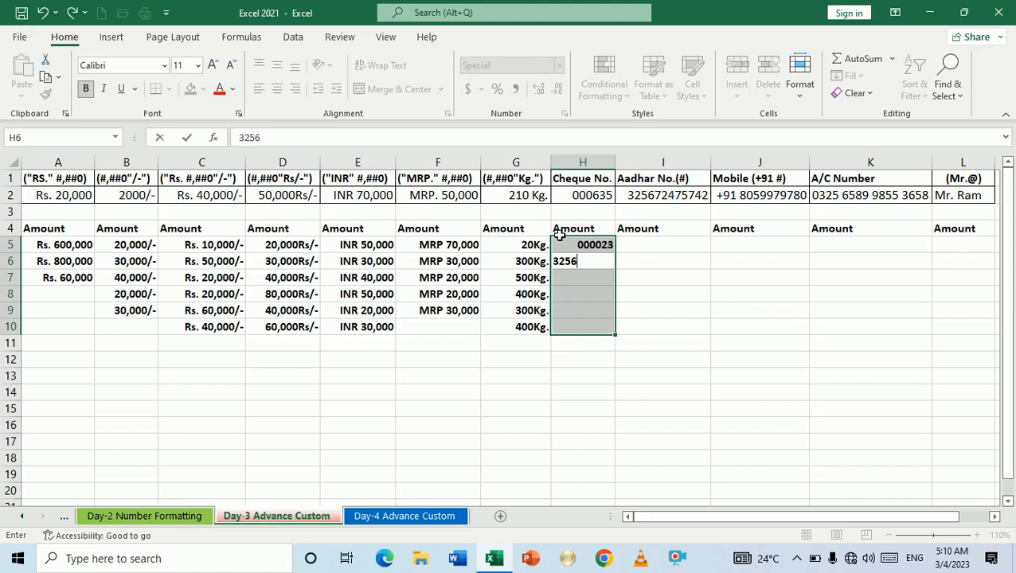
pyautogui.press('Return')
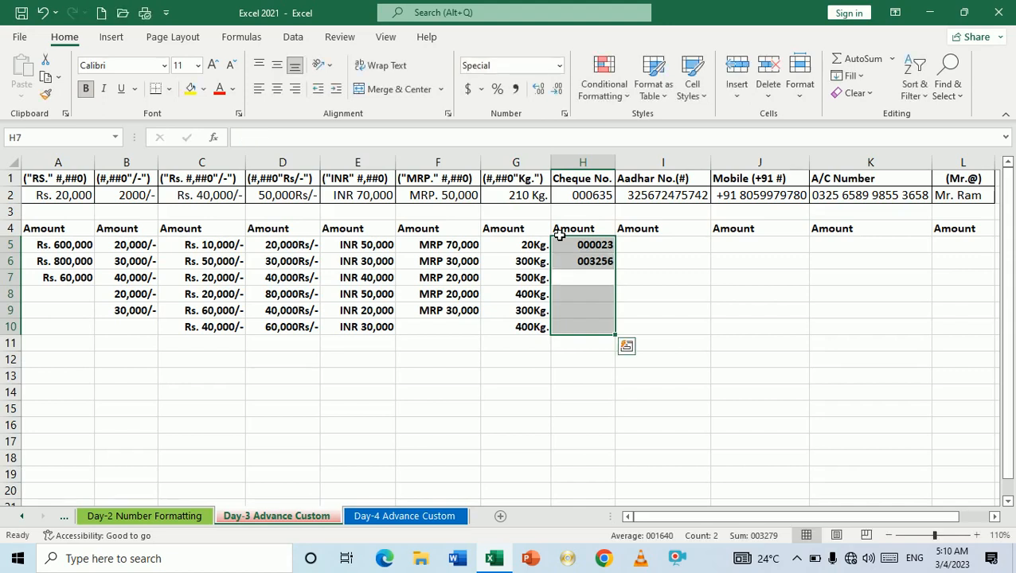
pyautogui.write('2')
pyautogui.press('Return')
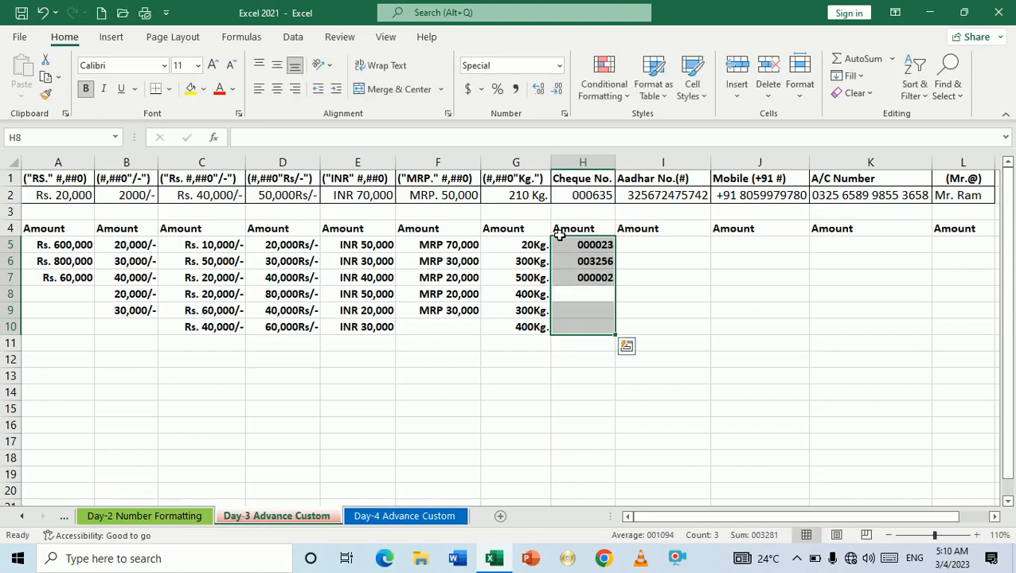
pyautogui.write('236589')
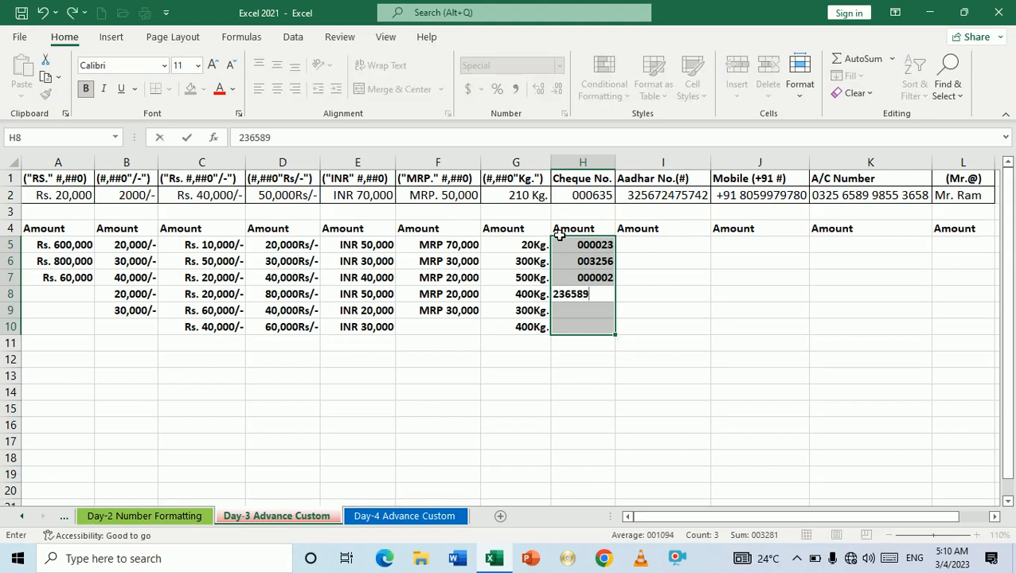
pyautogui.press('Return')
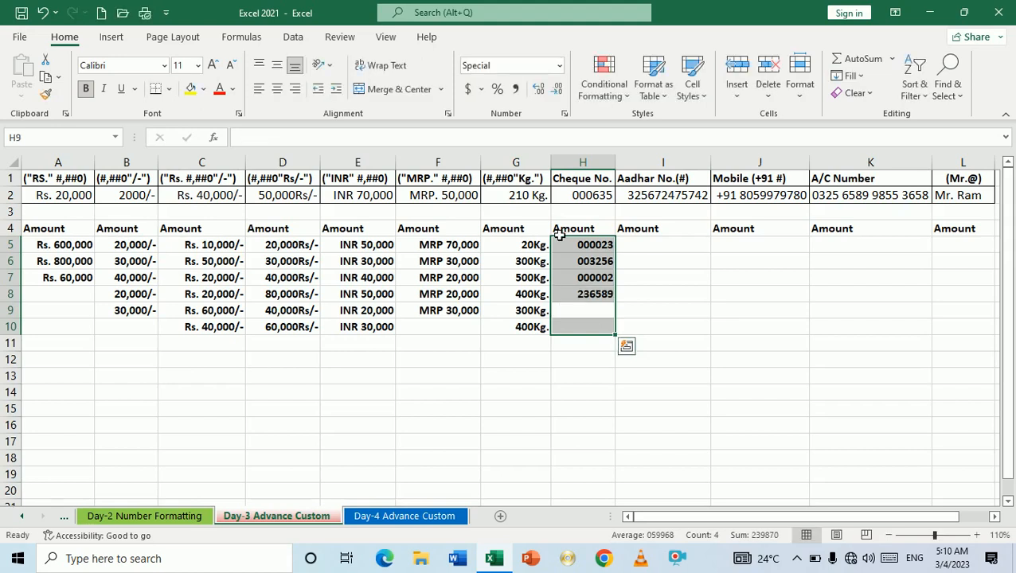
pyautogui.write('256')
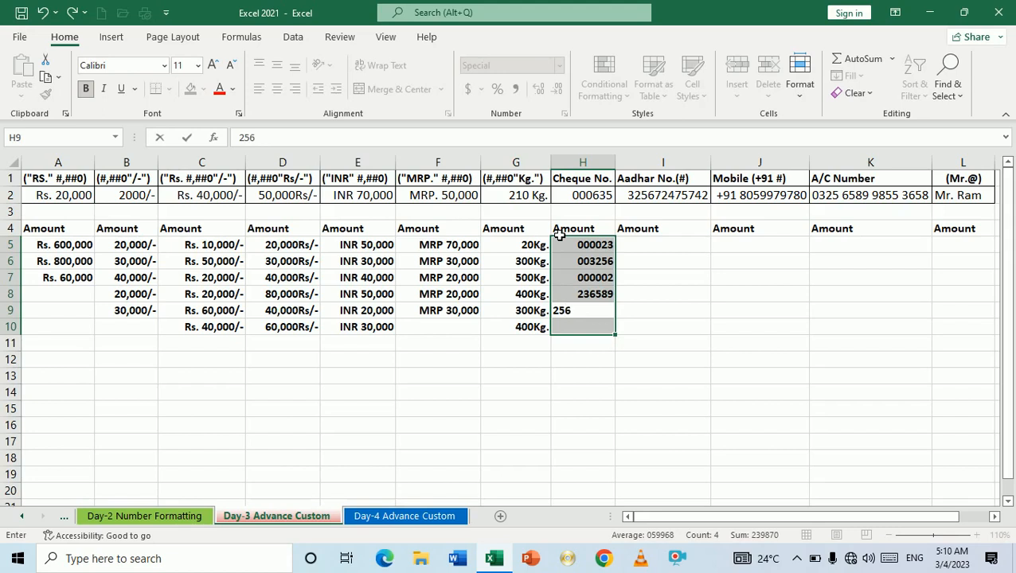
pyautogui.press('Return')
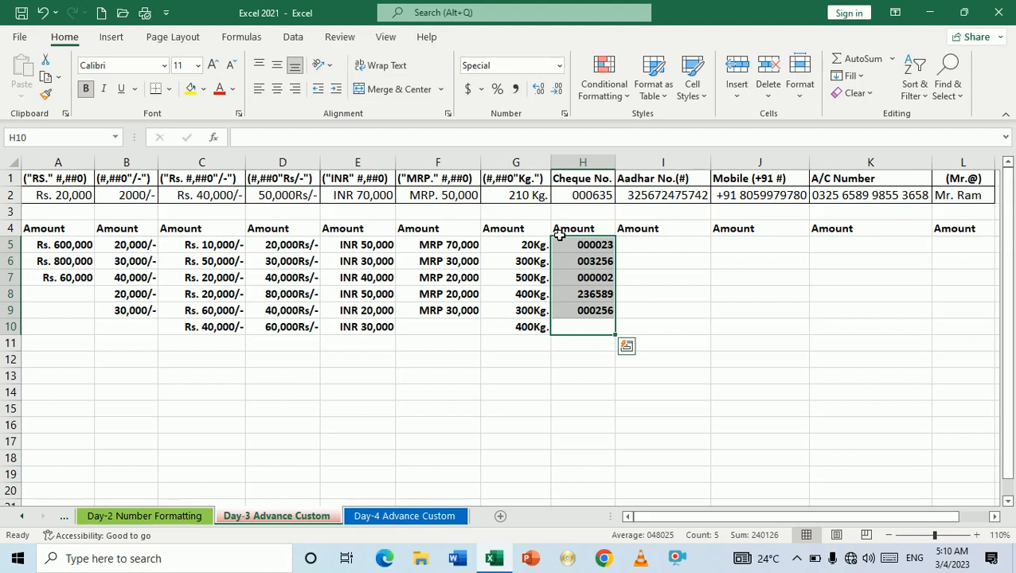
pyautogui.write('300')
pyautogui.press('Return')
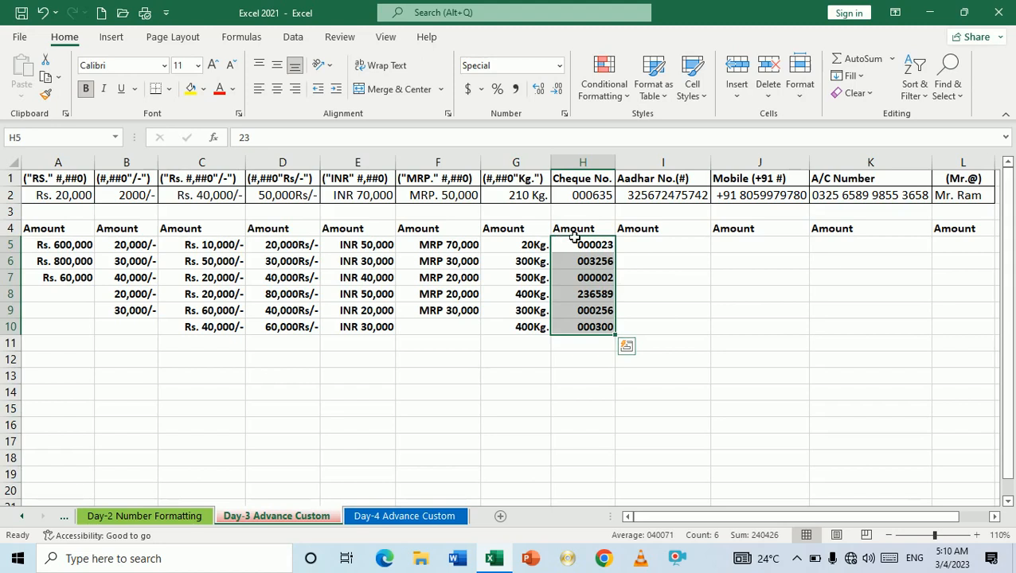
pyautogui.click(641, 249)
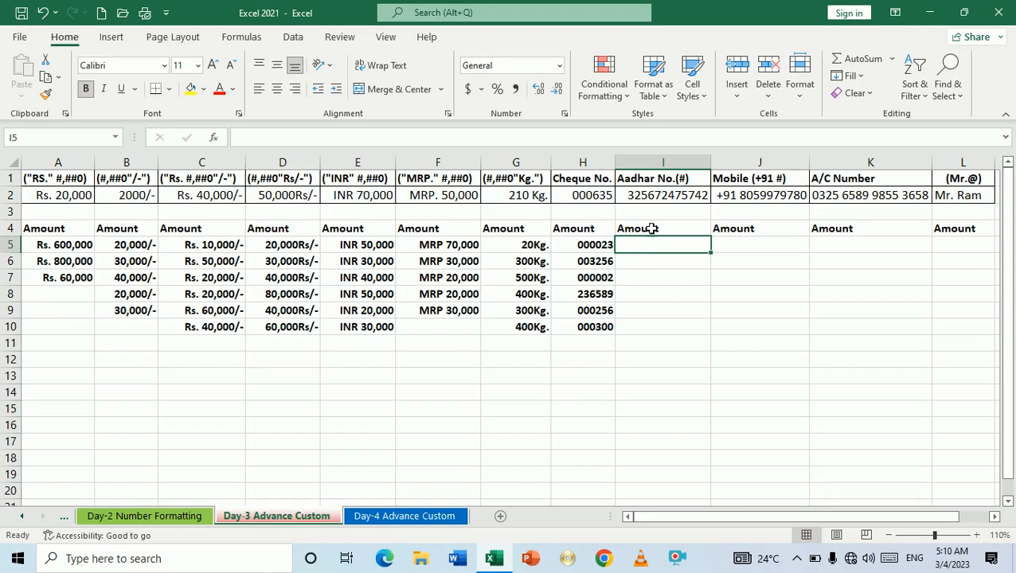
# Step: Enter a sample Aadhar number in I5, then correct it by adding a leading 6
pyautogui.click(664, 186)
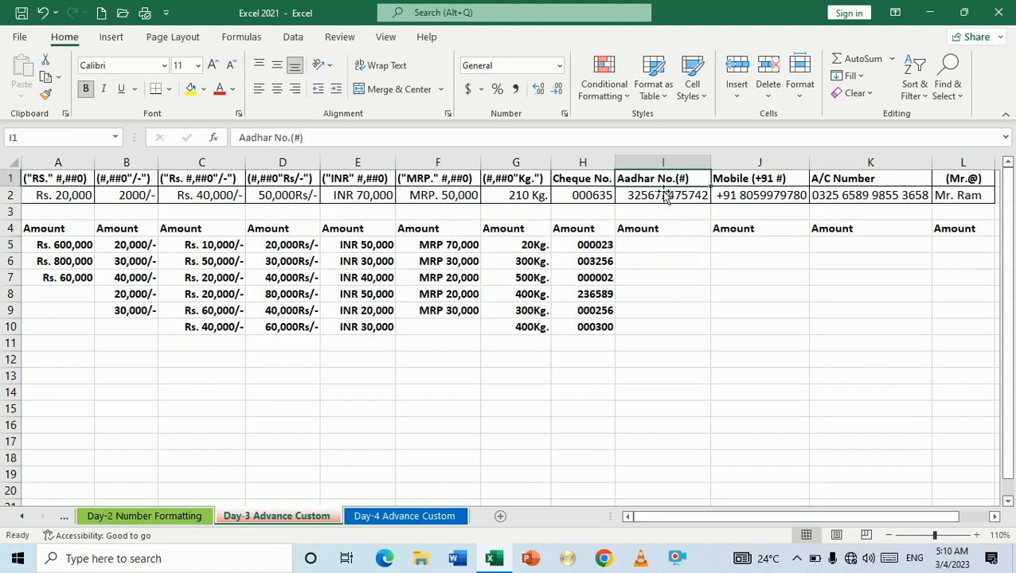
pyautogui.click(656, 251)
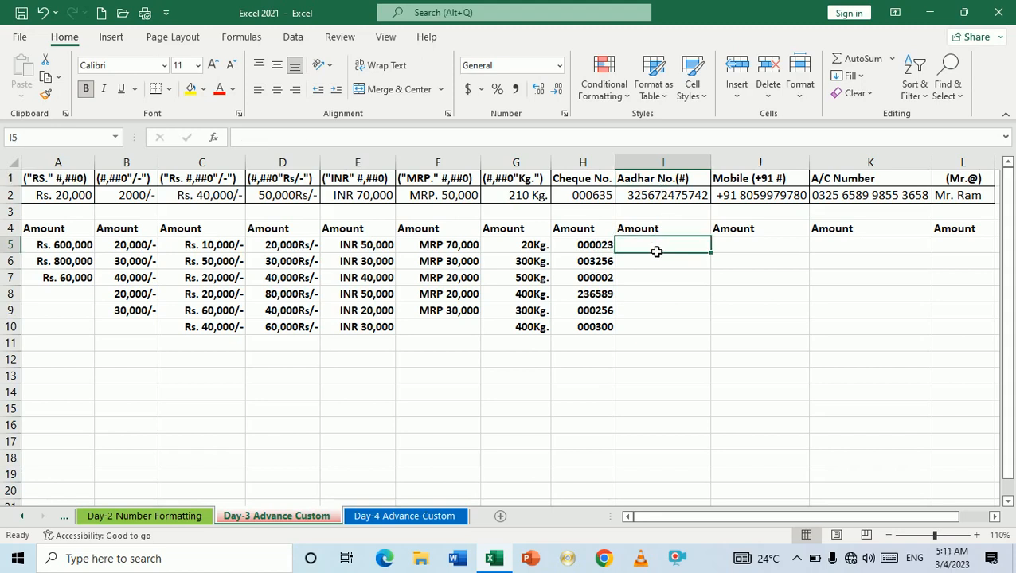
pyautogui.write('325698')
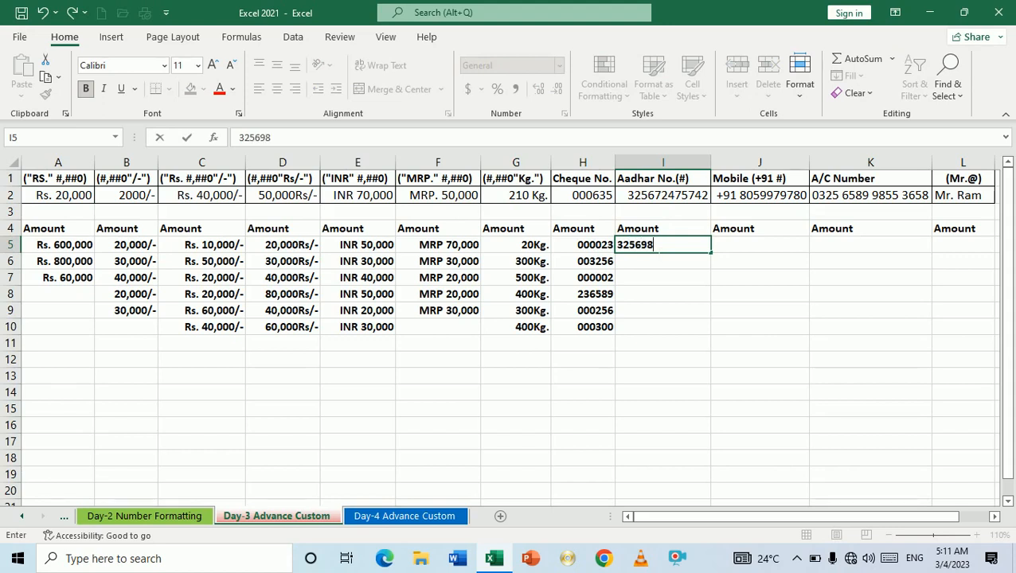
pyautogui.write('3256')
pyautogui.press('Return')
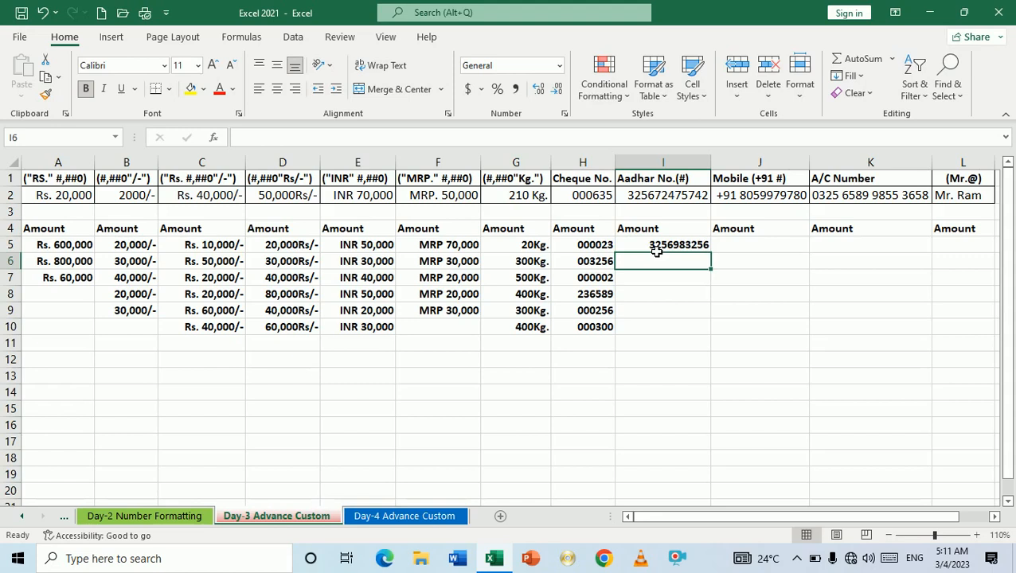
pyautogui.click(656, 249)
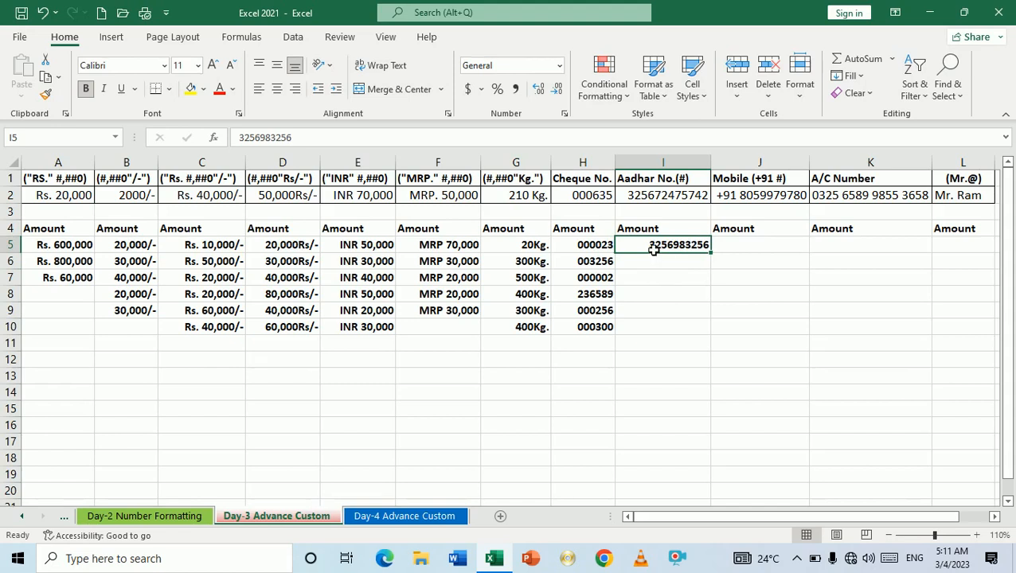
pyautogui.doubleClick(653, 249)
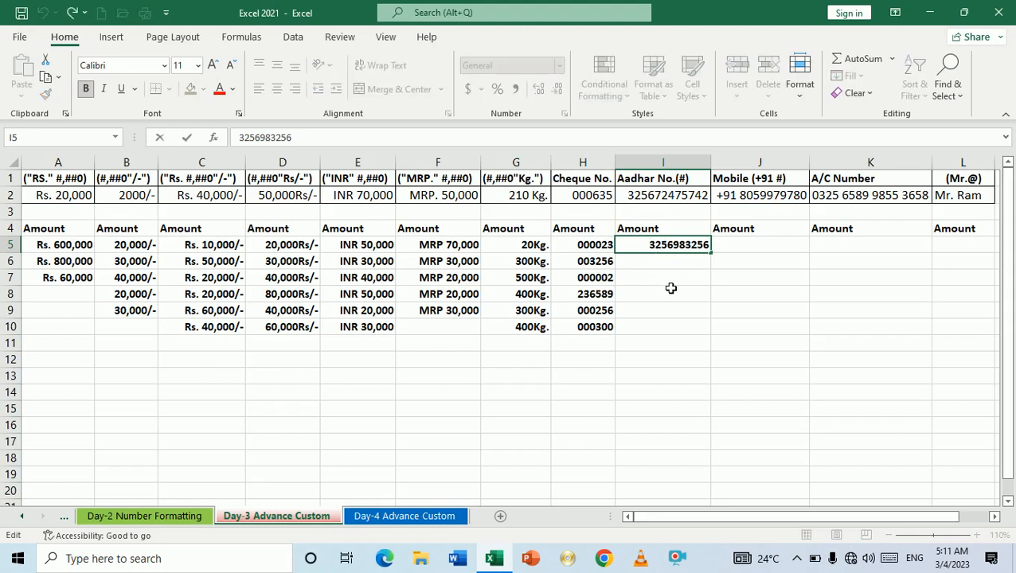
pyautogui.press('Home')
pyautogui.write('6')
pyautogui.press('Return')
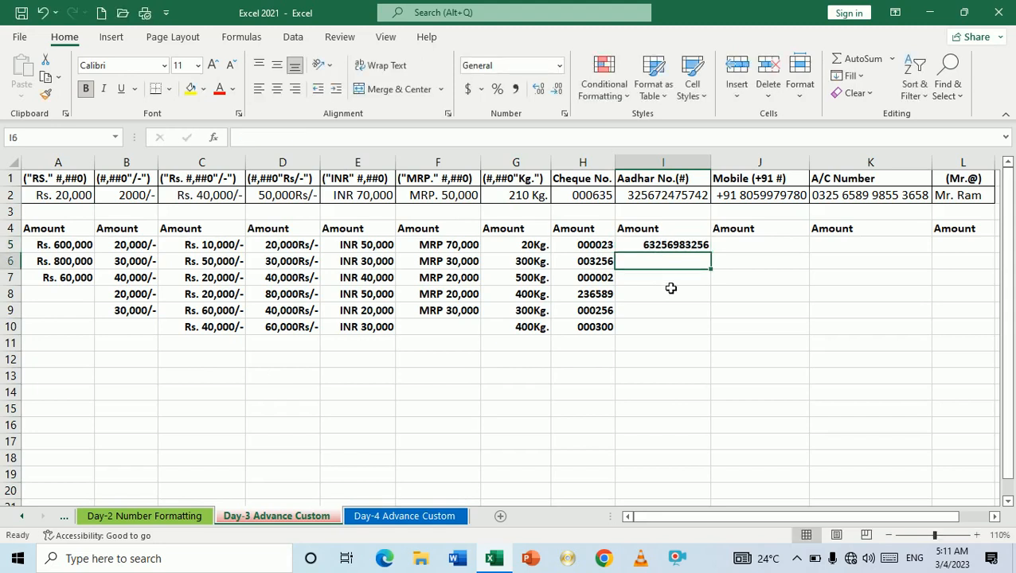
# Step: Copy the I1 heading into I4 and trim it to 'Aadhar No'
pyautogui.press('Up')
pyautogui.press('Up')
pyautogui.press('Up')
pyautogui.press('Up')
pyautogui.press('Up')
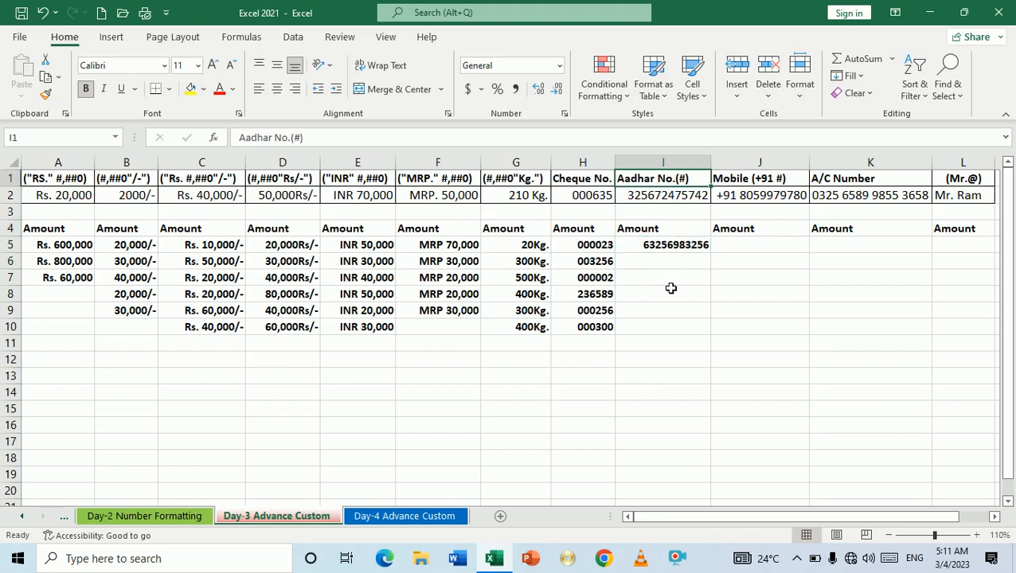
pyautogui.hotkey('ctrl', 'c')
pyautogui.press('Down')
pyautogui.press('Down')
pyautogui.press('Down')
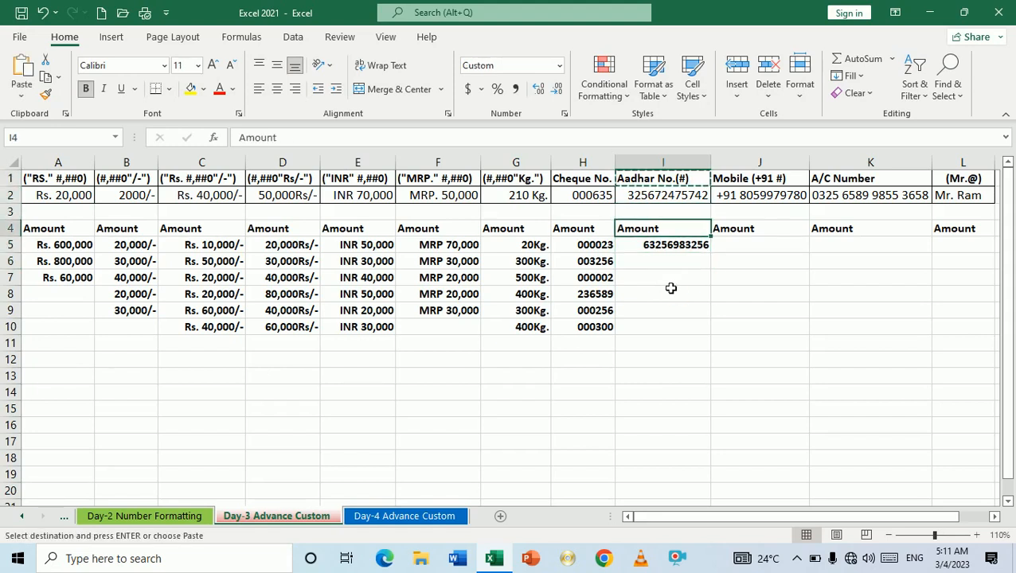
pyautogui.hotkey('ctrl', 'v')
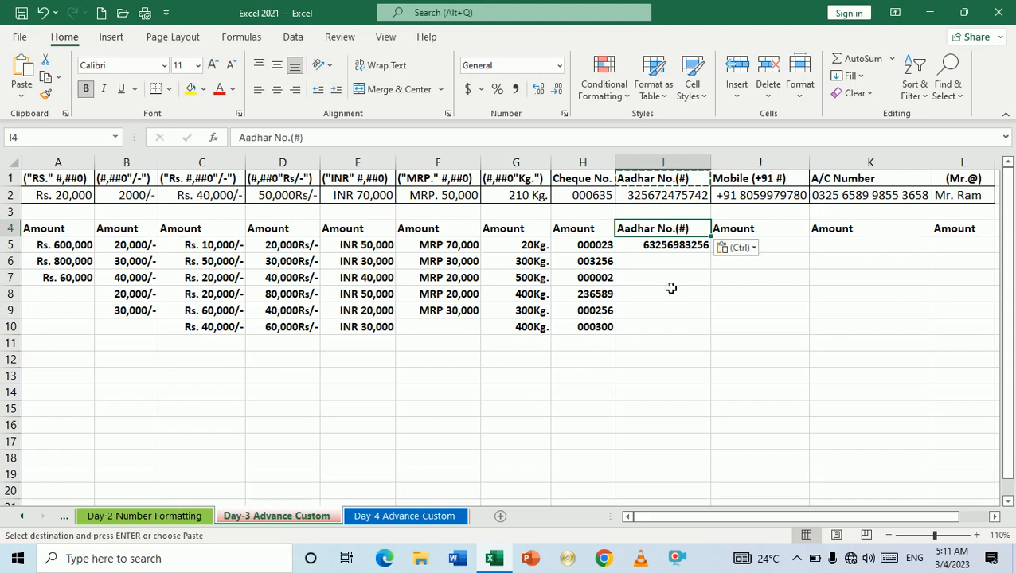
pyautogui.press('F2')
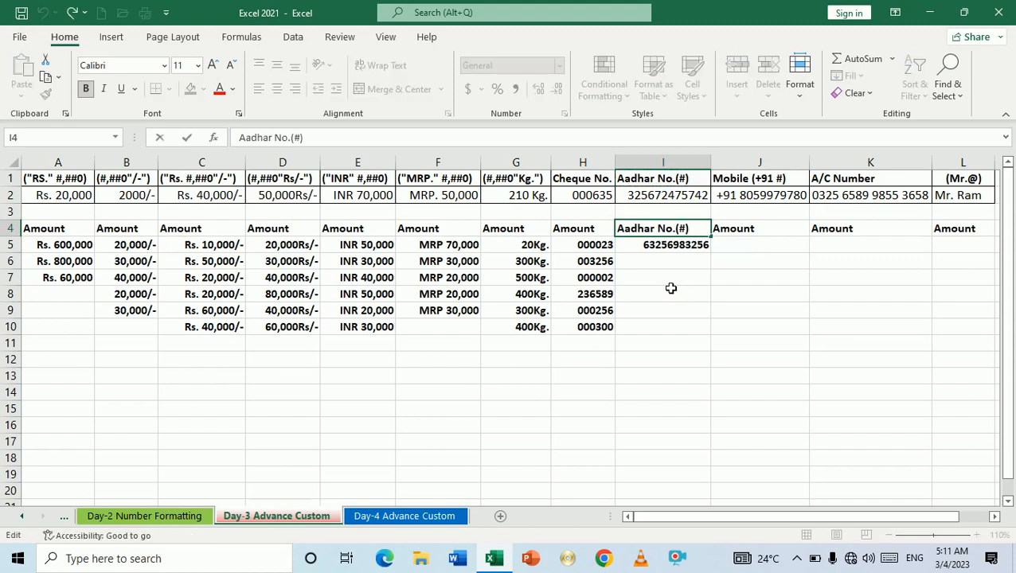
pyautogui.press('BackSpace')
pyautogui.press('BackSpace')
pyautogui.press('BackSpace')
pyautogui.press('BackSpace')
pyautogui.press('Return')
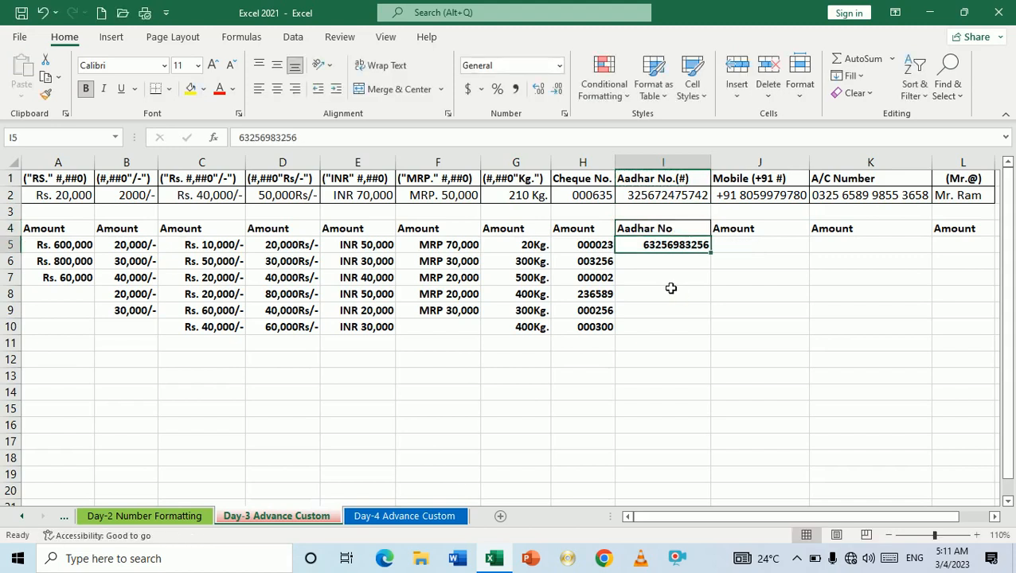
# Step: Start typing a new twelve-digit Aadhar number into I5
pyautogui.press('Down')
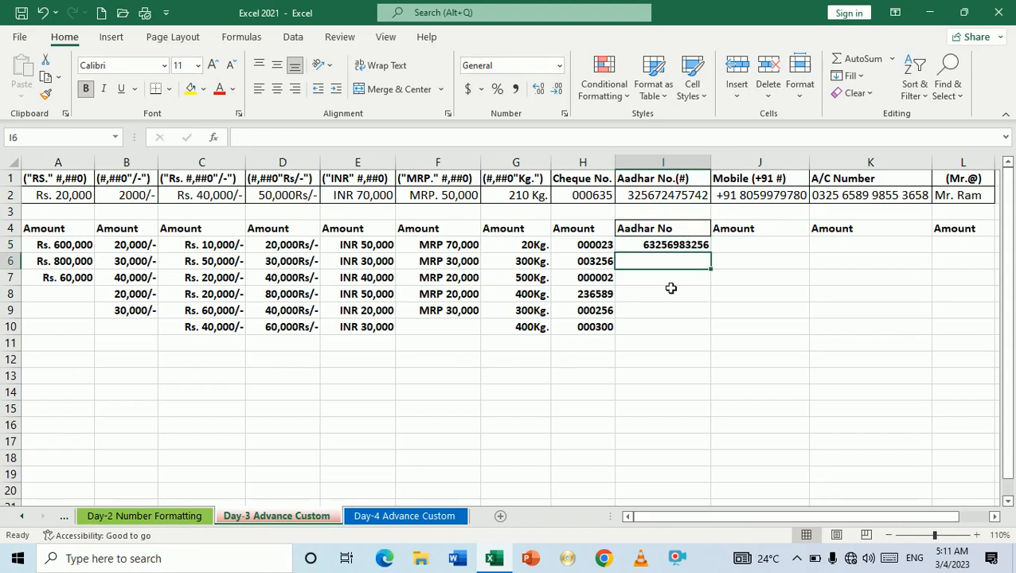
pyautogui.press('Up')
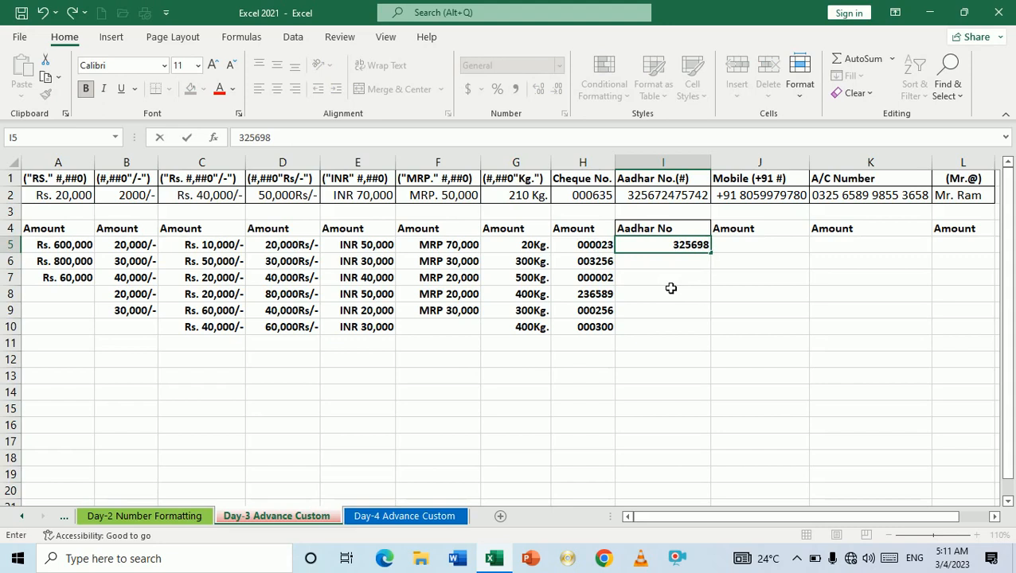
# Step: Clear I5 after its Aadhar number shows as 3.25699E+11, then select I5:I10
pyautogui.press('Return')
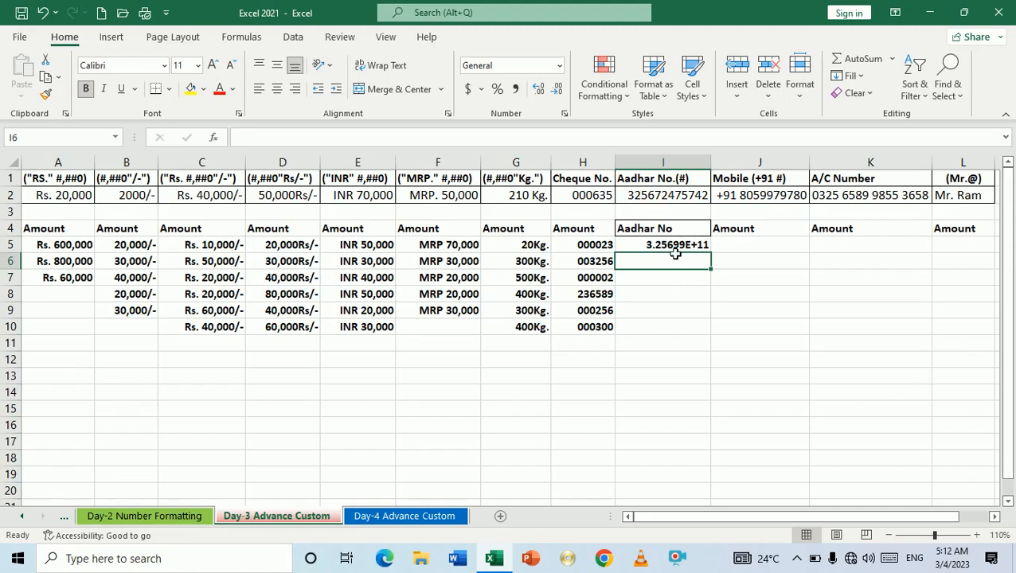
pyautogui.click(674, 252)
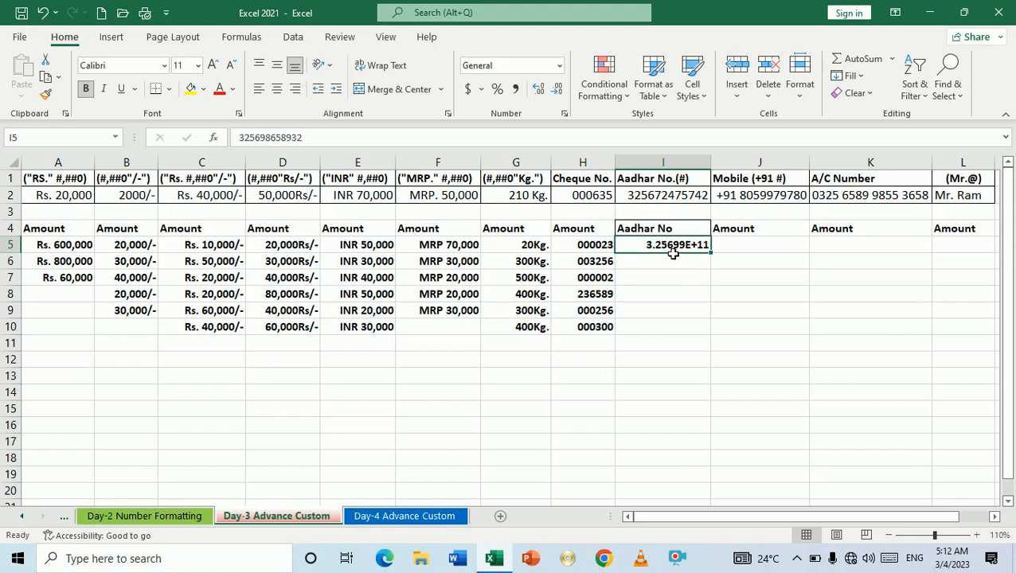
pyautogui.doubleClick(673, 252)
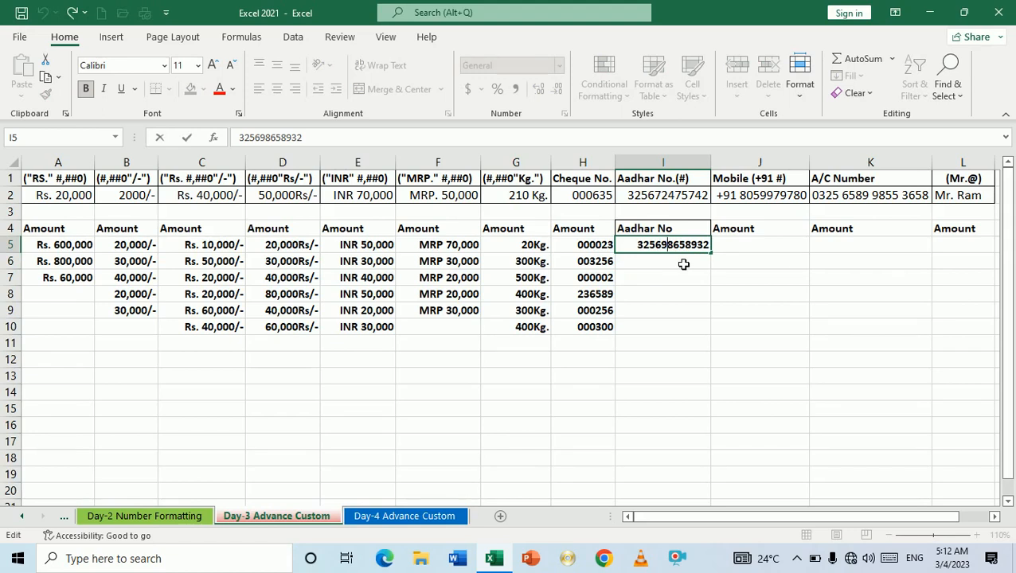
pyautogui.click(683, 264)
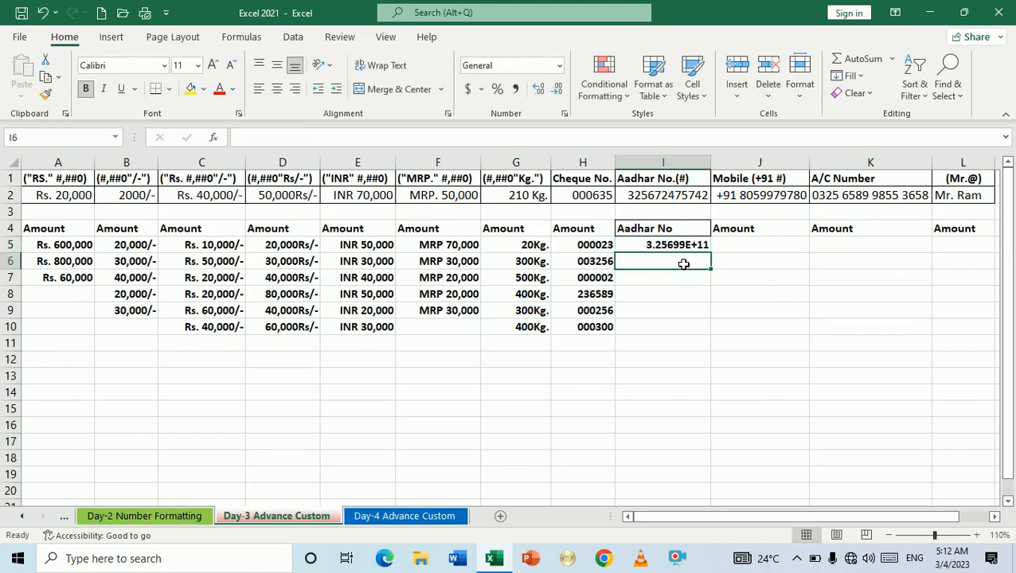
pyautogui.press('Up')
pyautogui.press('Delete')
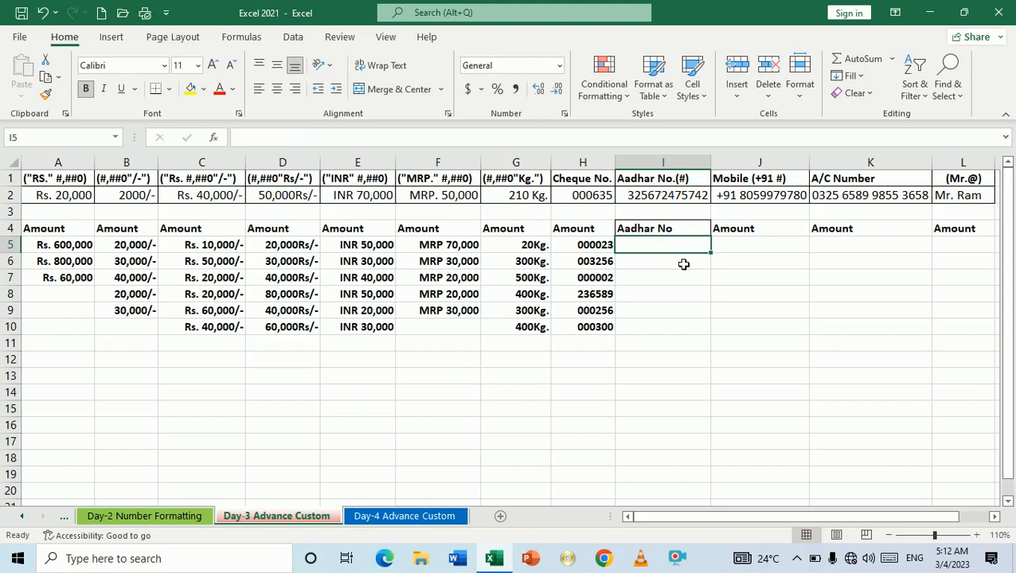
pyautogui.hotkey('shift', 'Down')
pyautogui.hotkey('shift', 'Down')
pyautogui.hotkey('shift', 'Down')
pyautogui.hotkey('shift', 'Down')
pyautogui.hotkey('shift', 'Down')
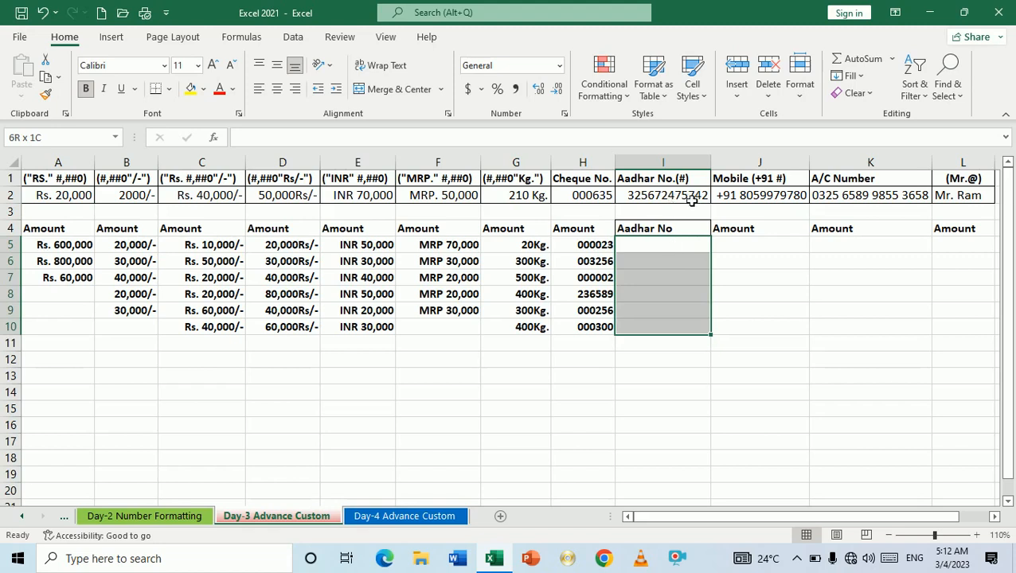
# Step: Apply the custom number format # to the Aadhar cells I5:I10
pyautogui.hotkey('ctrl', '1')
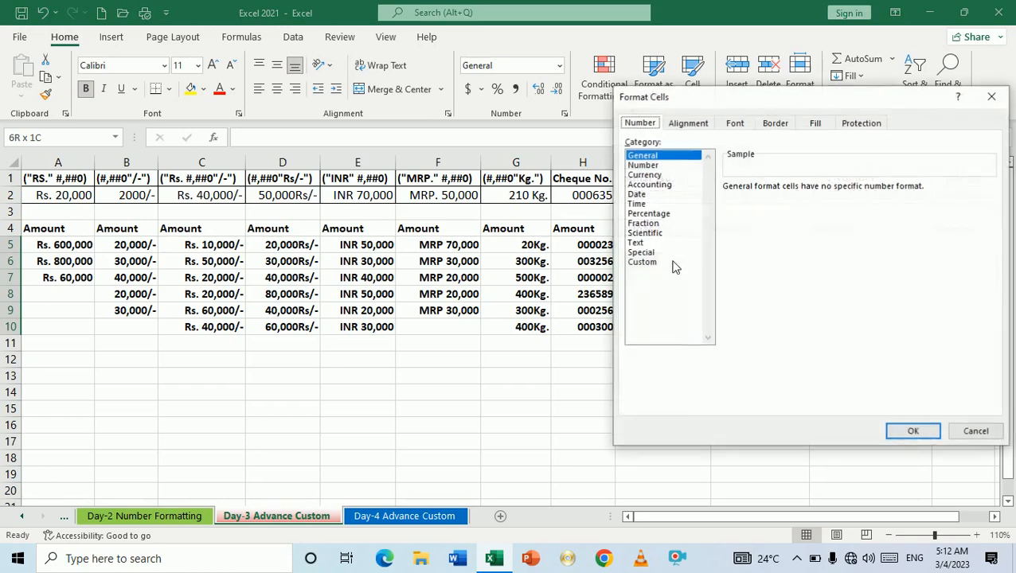
pyautogui.click(645, 262)
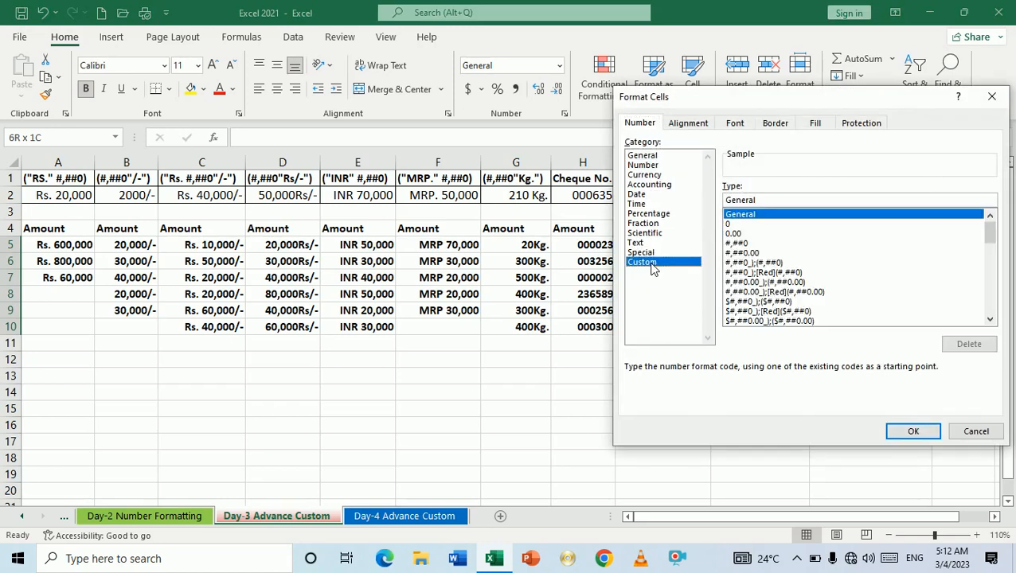
pyautogui.click(776, 200)
pyautogui.press('BackSpace')
pyautogui.press('BackSpace')
pyautogui.press('BackSpace')
pyautogui.press('BackSpace')
pyautogui.press('BackSpace')
pyautogui.press('BackSpace')
pyautogui.press('BackSpace')
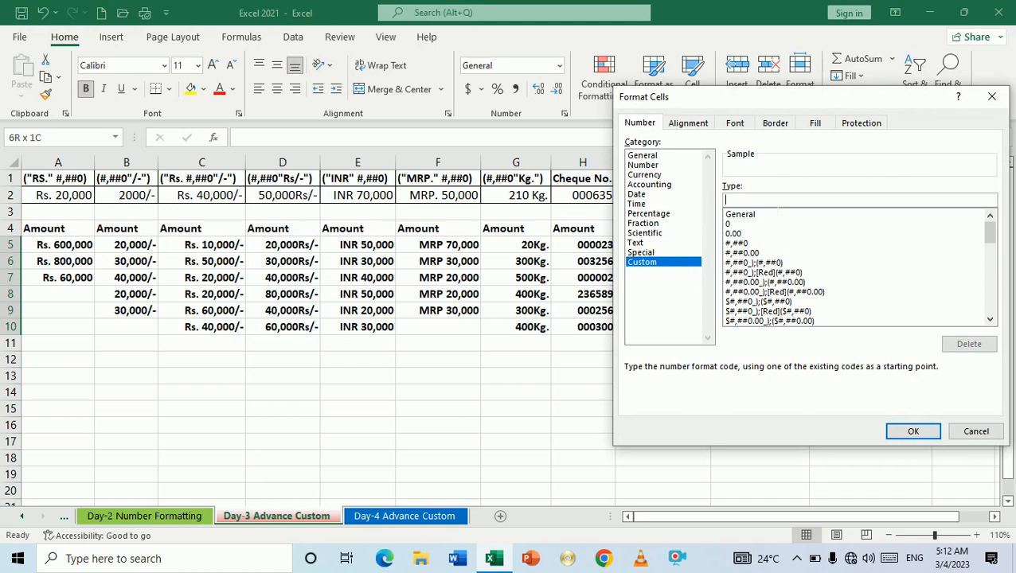
pyautogui.write('#')
pyautogui.moveTo(781, 102); pyautogui.dragTo(311, 91)
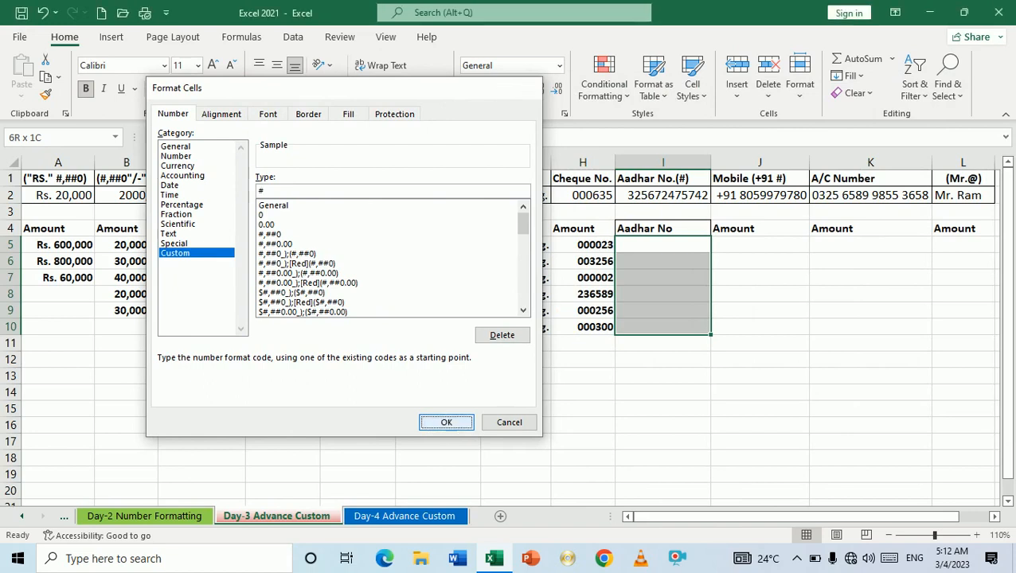
pyautogui.click(447, 424)
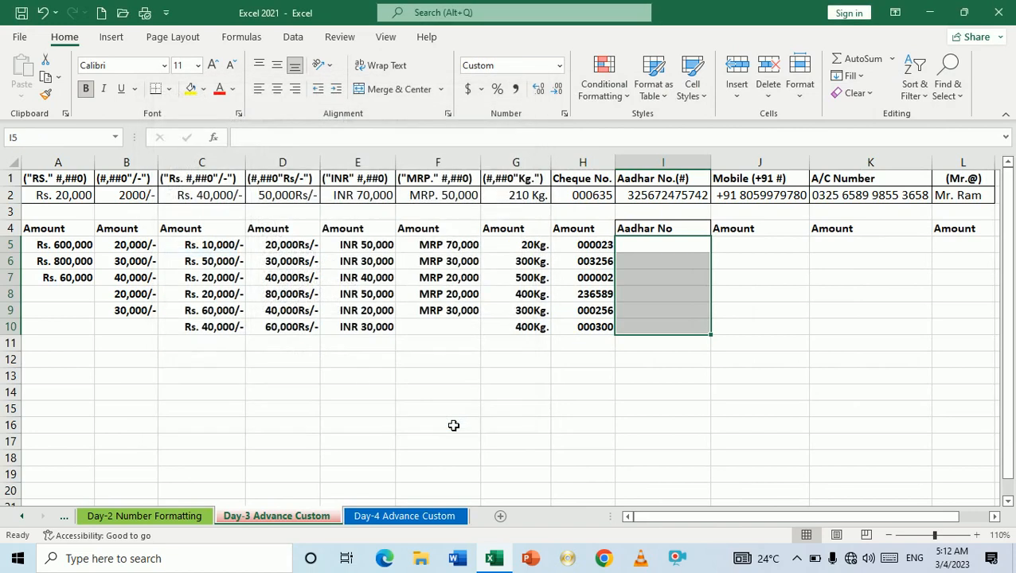
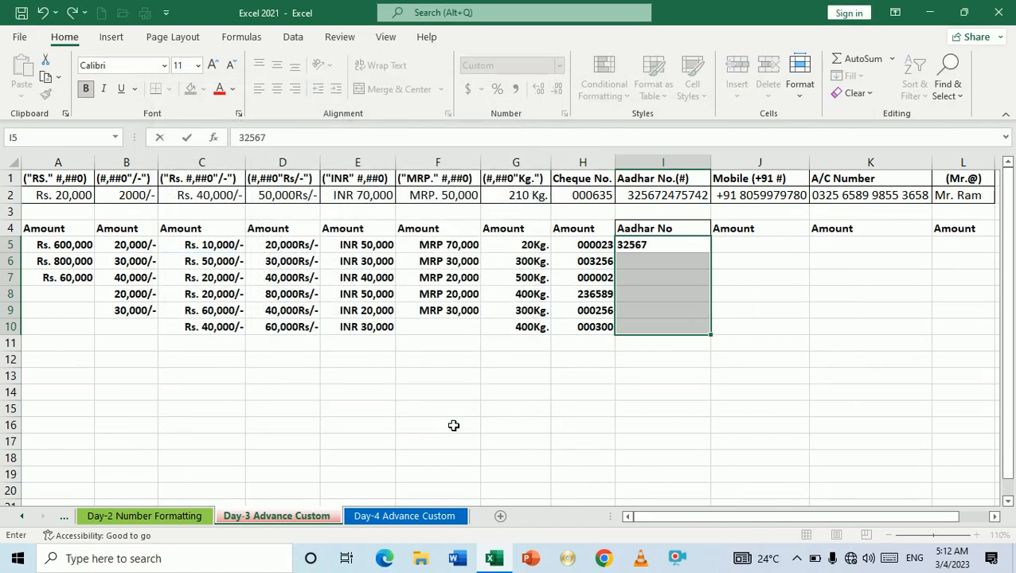
# Step: Enter an eleven-digit Aadhar number in I5 and confirm it displays in full
pyautogui.press('Return')
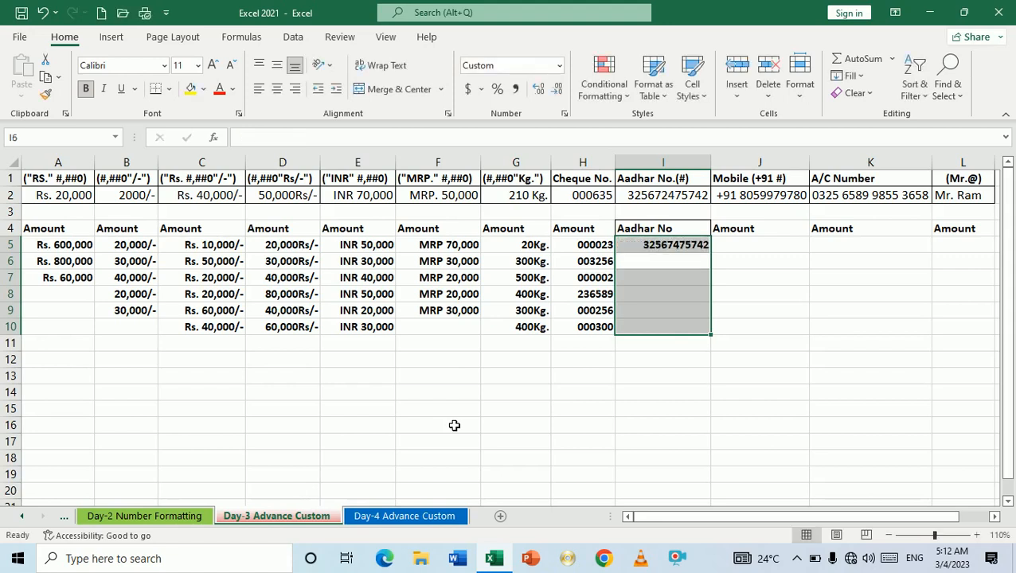
pyautogui.click(658, 277)
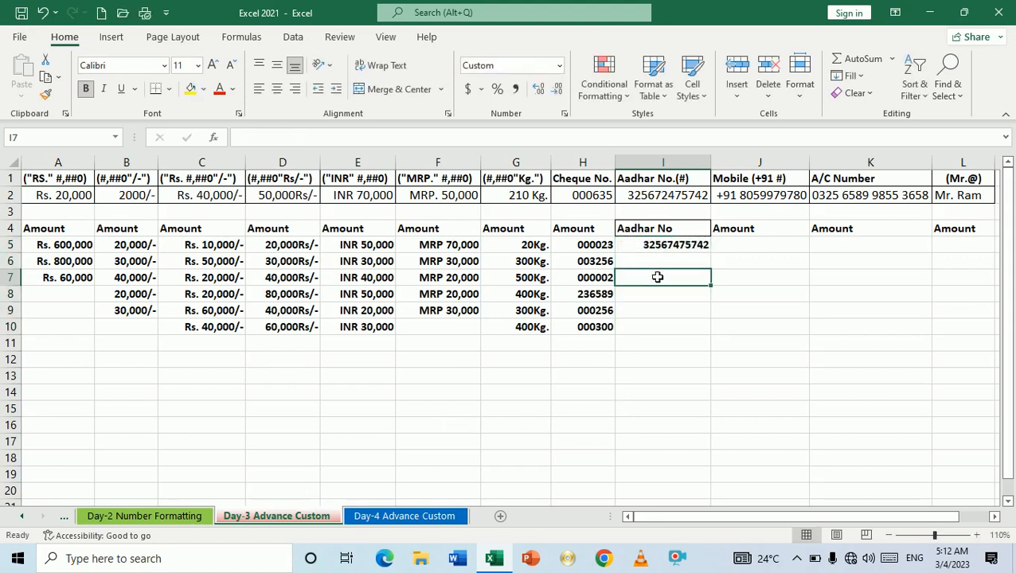
pyautogui.click(659, 249)
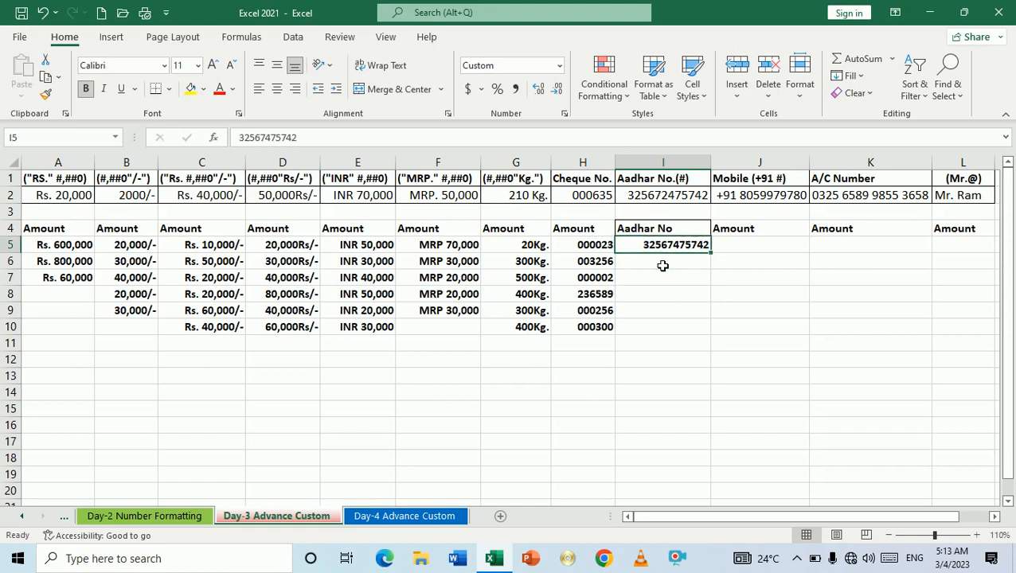
# Step: Enter the I6 Aadhar number and remove its extra twelfth digit
pyautogui.click(662, 265)
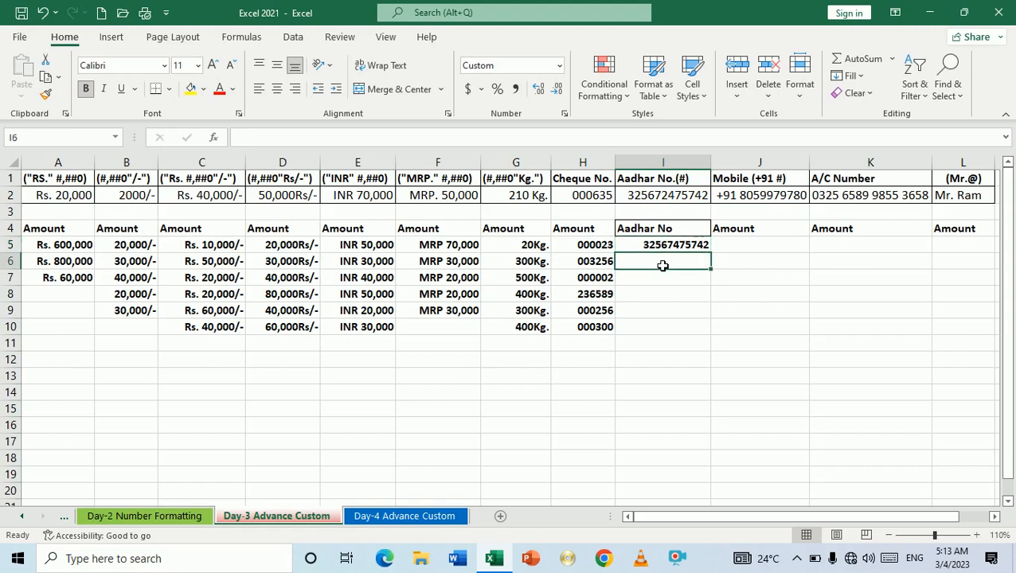
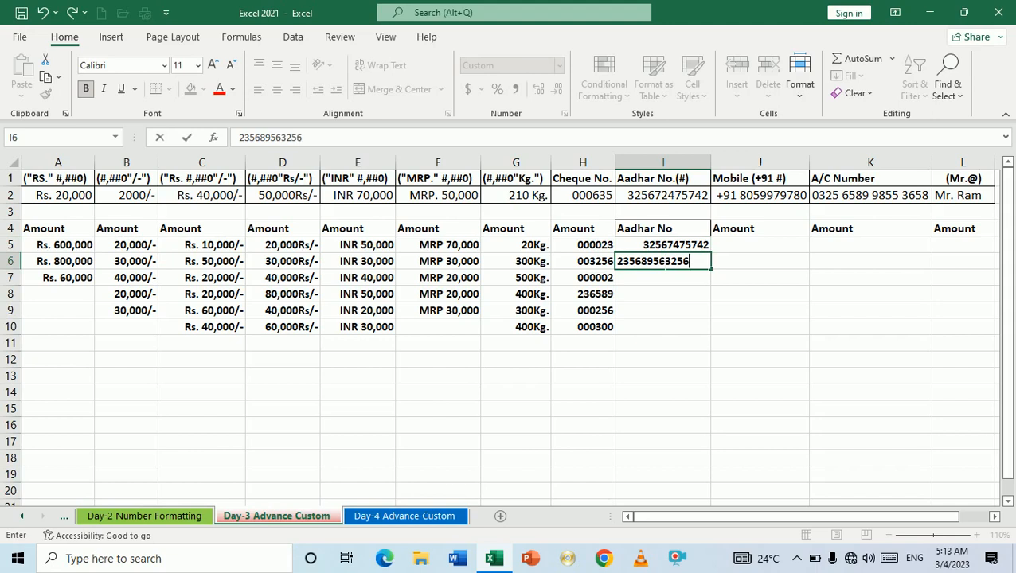
pyautogui.press('Return')
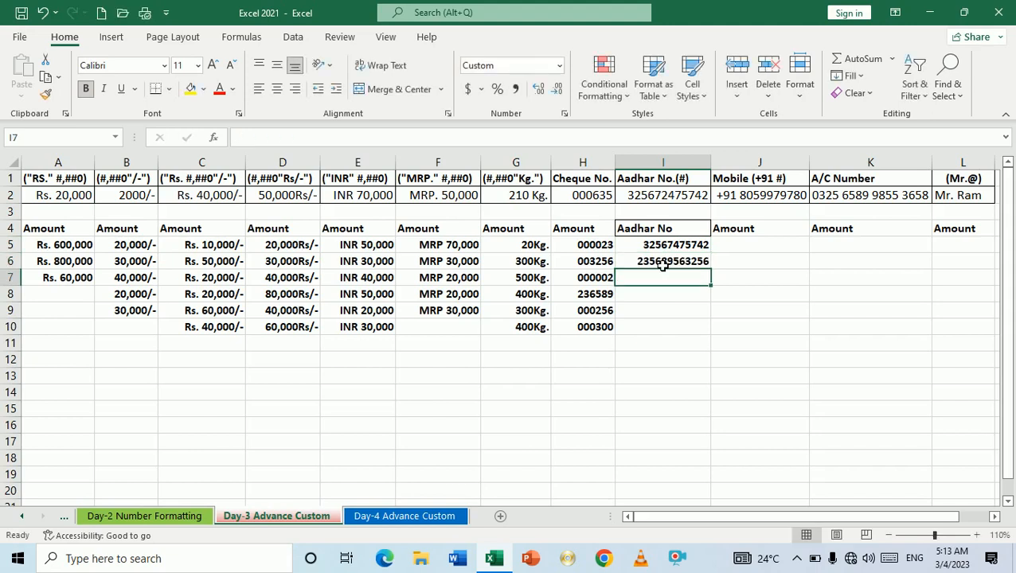
pyautogui.click(662, 265)
pyautogui.press('F2')
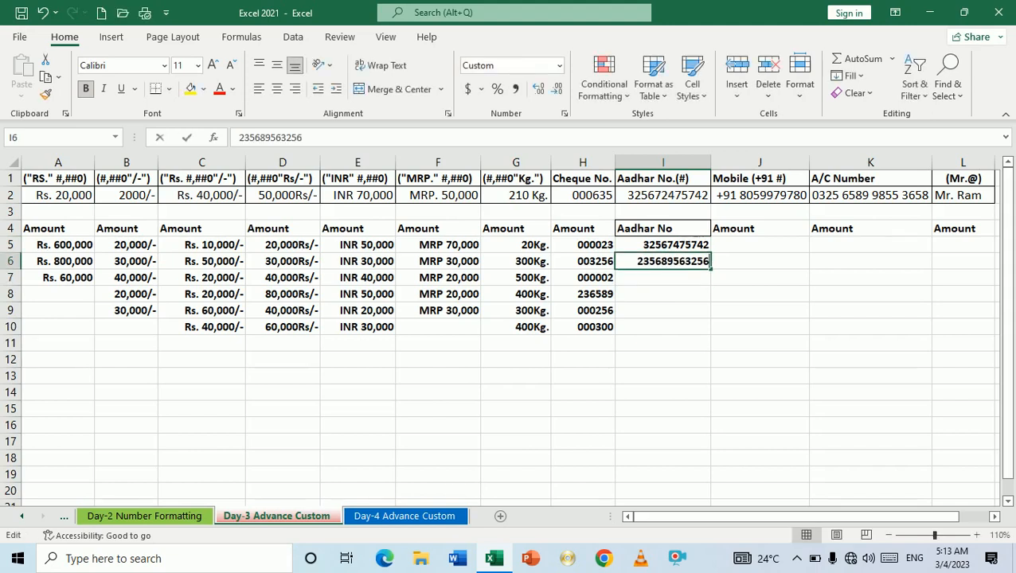
pyautogui.press('BackSpace')
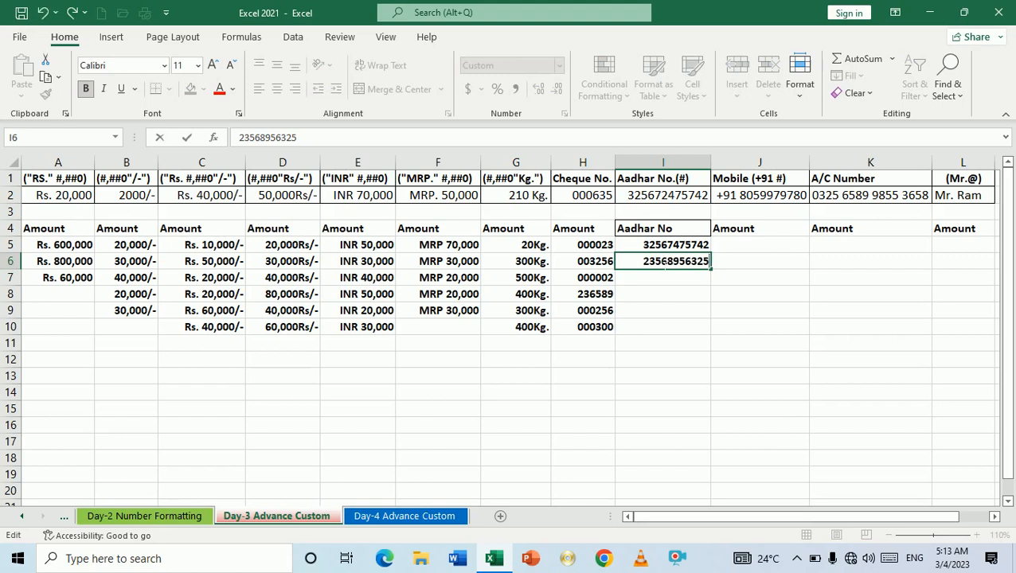
pyautogui.press('Return')
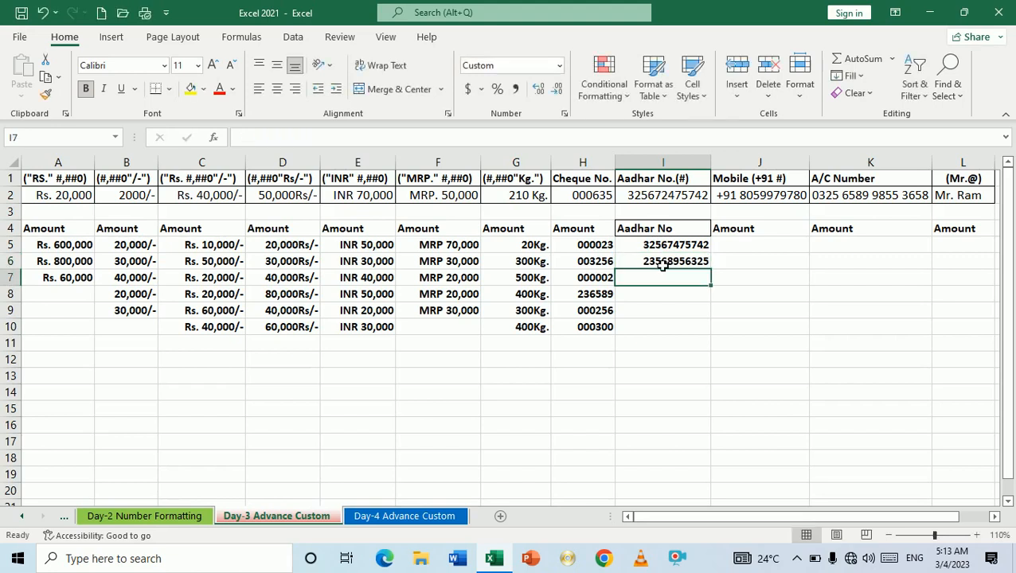
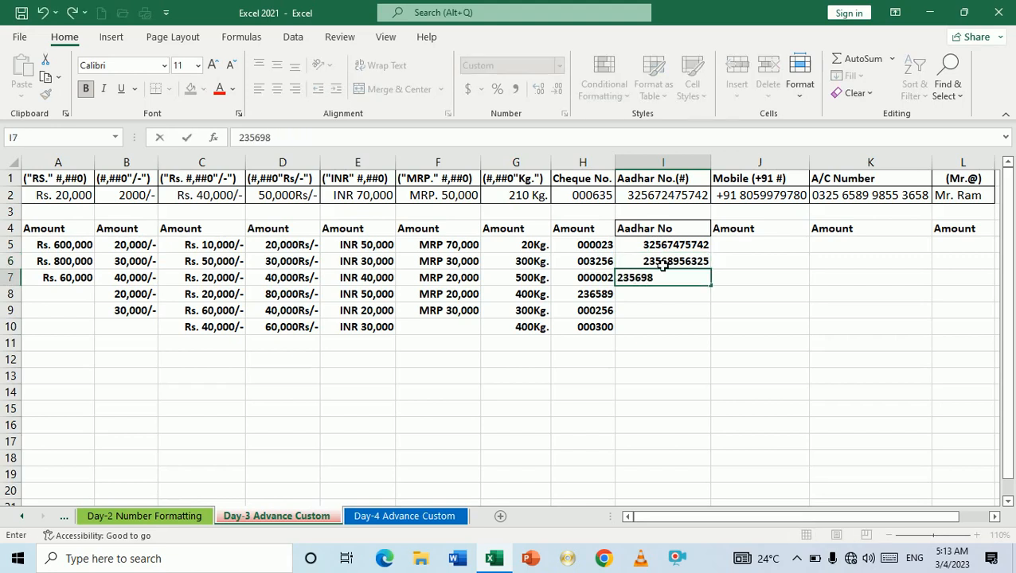
# Step: Enter eleven-digit Aadhar numbers in I7 and I8
pyautogui.press('Return')
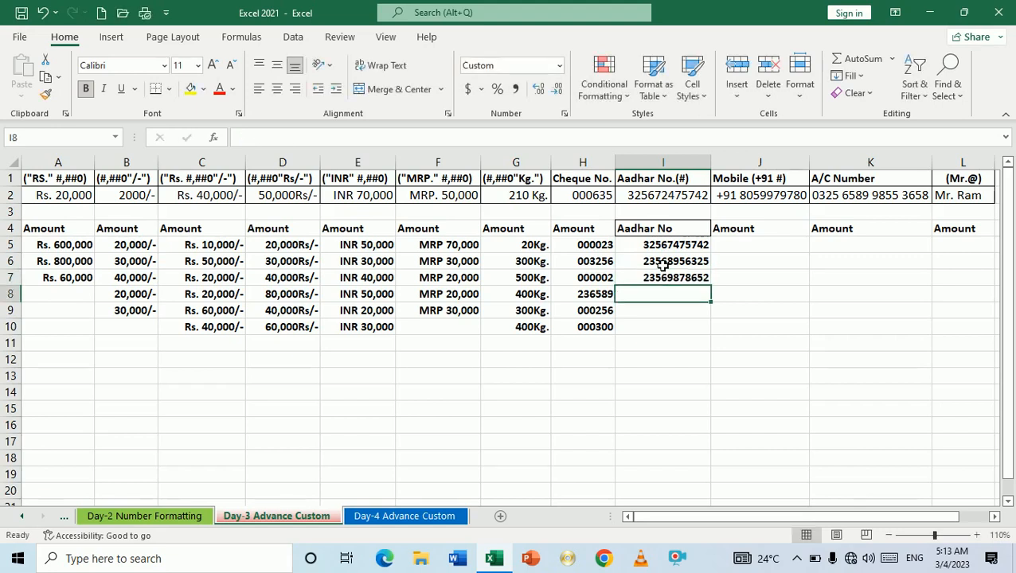
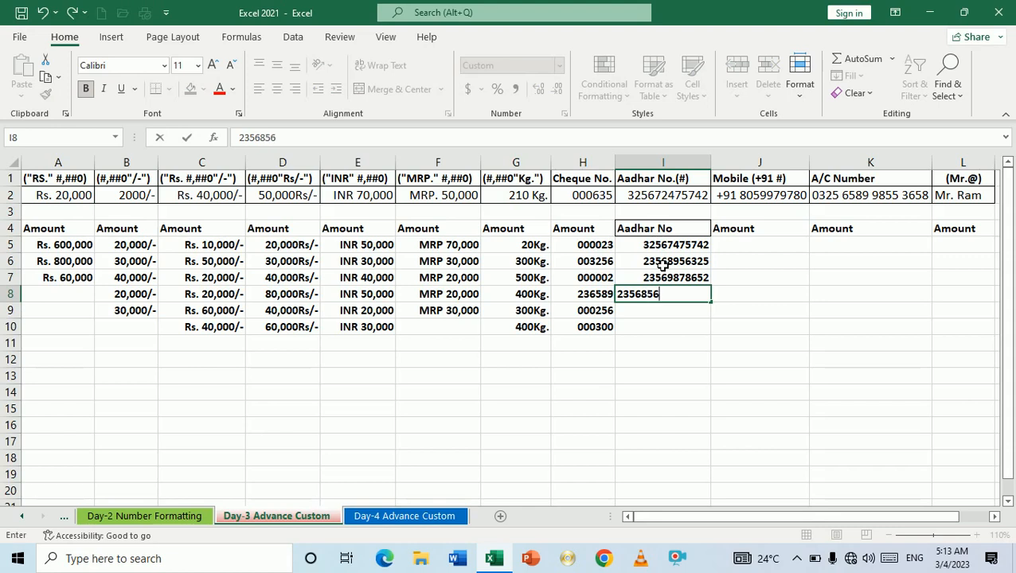
pyautogui.press('Return')
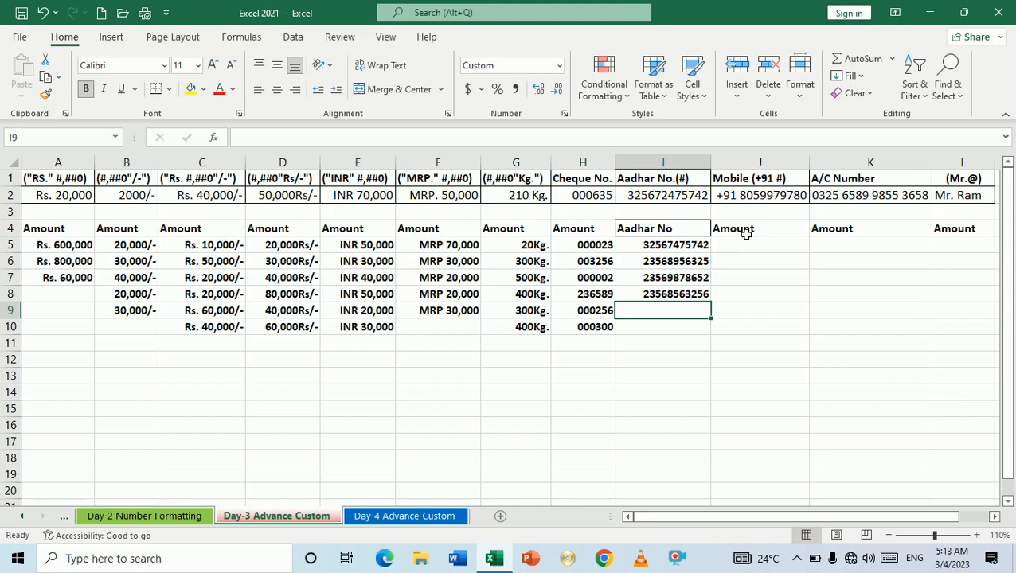
# Step: Rename the J4 heading to 'Mobile No.'
pyautogui.click(745, 233)
pyautogui.write('Mo')
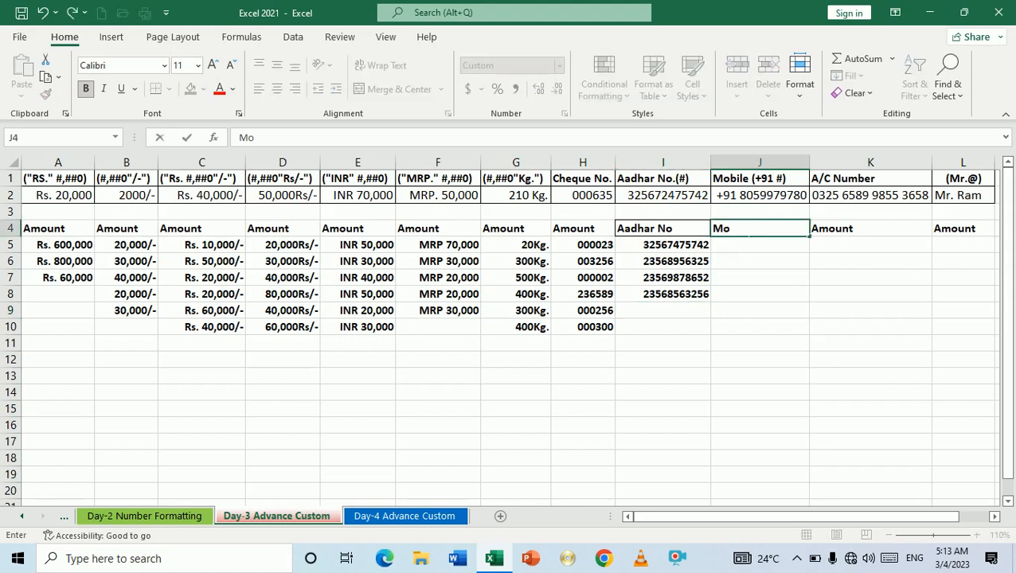
pyautogui.write('bile No.')
pyautogui.press('Return')
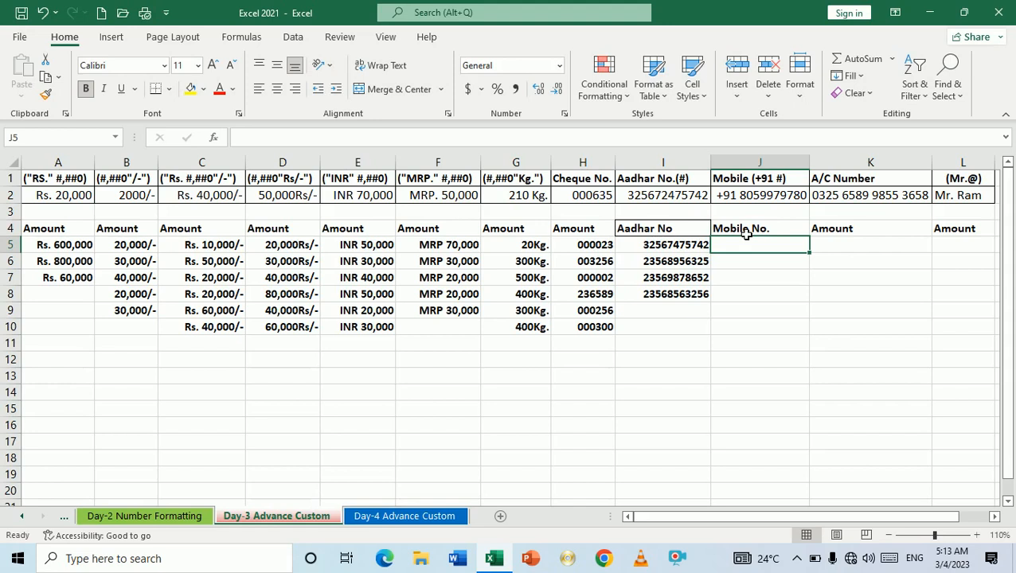
# Step: Enter +91 in J5, clear it after the plus sign drops, and select J5:J10
pyautogui.write('+91')
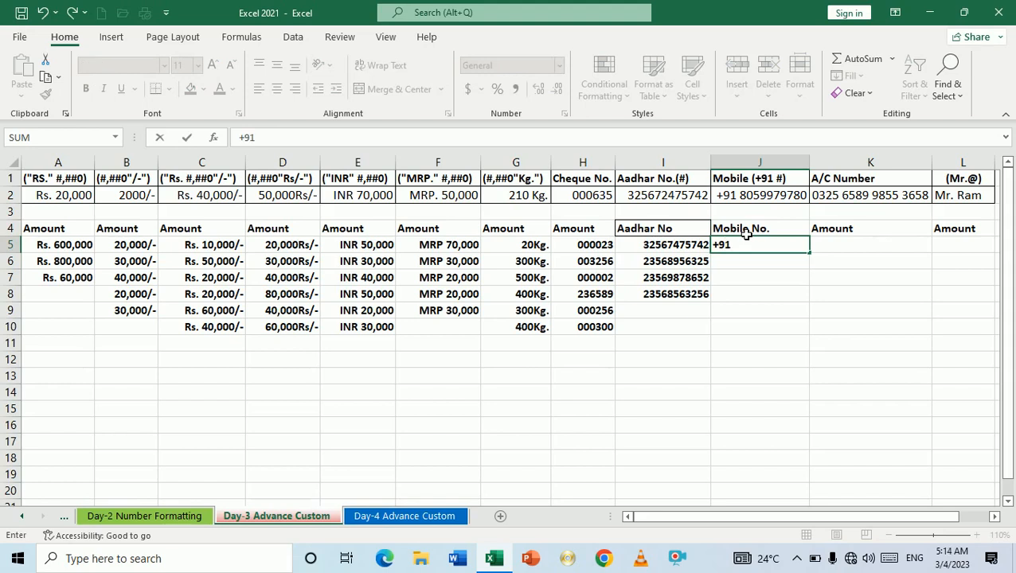
pyautogui.press('Return')
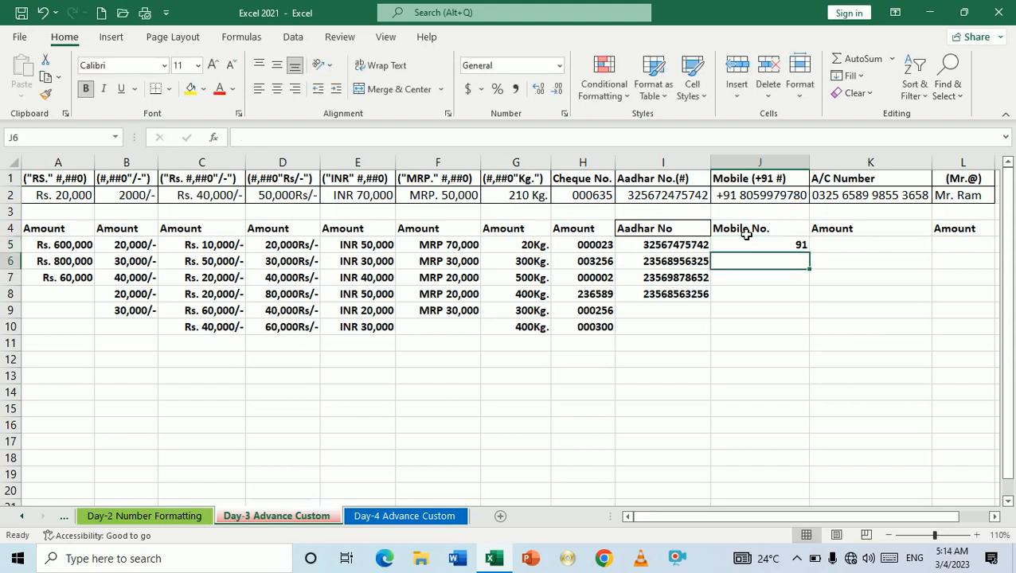
pyautogui.press('Up')
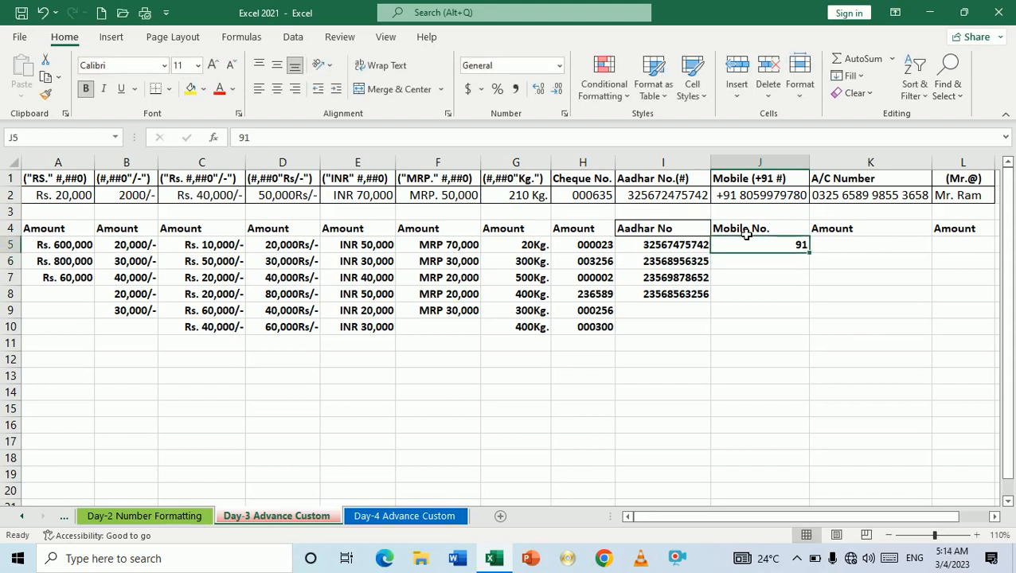
pyautogui.press('Delete')
pyautogui.hotkey('shift', 'Down')
pyautogui.hotkey('shift', 'Down')
pyautogui.hotkey('shift', 'Down')
pyautogui.hotkey('shift', 'Down')
pyautogui.hotkey('shift', 'Down')
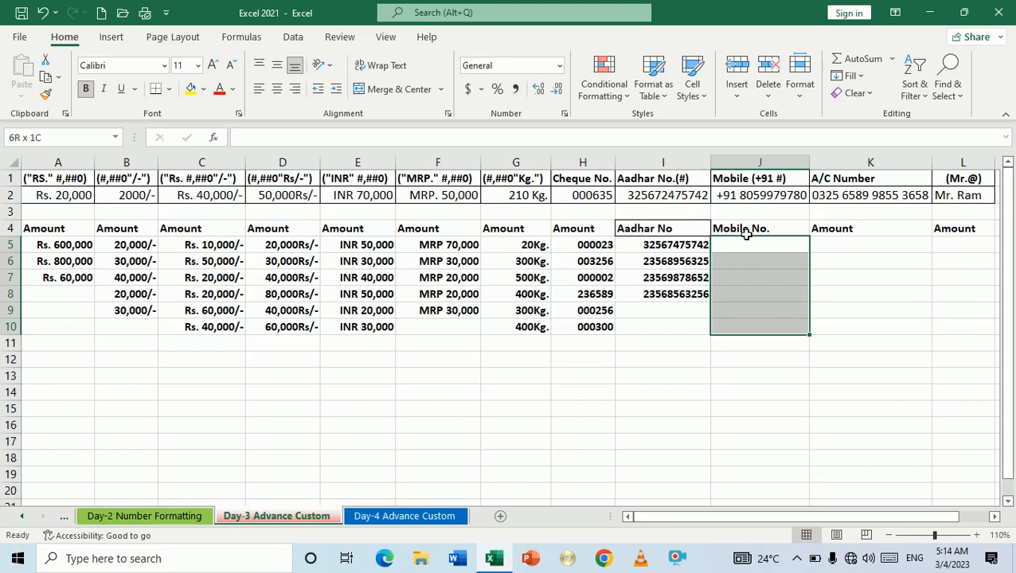
# Step: Replace General with the custom format code +91 # for J5:J10
pyautogui.hotkey('ctrl', '1')
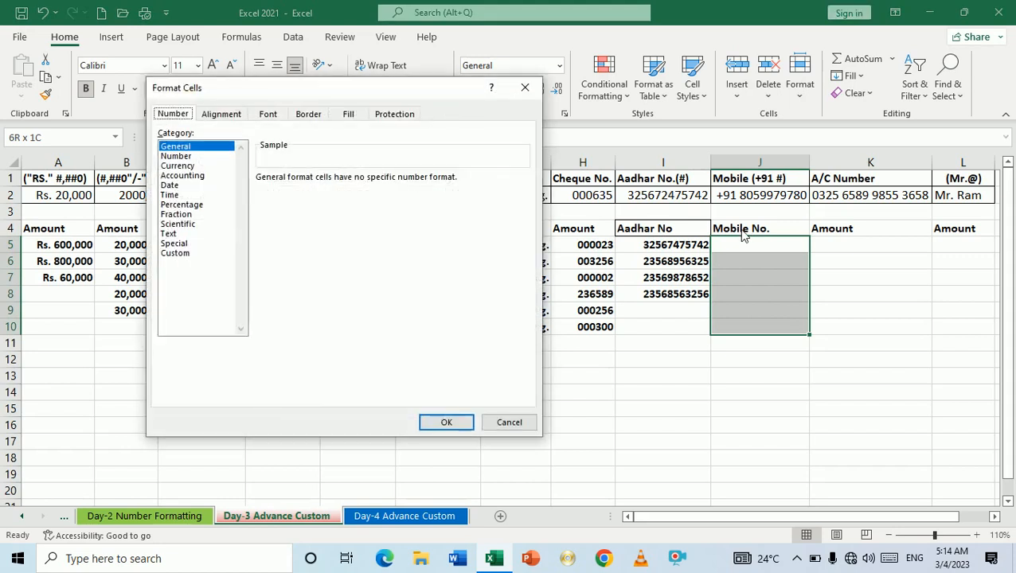
pyautogui.click(176, 254)
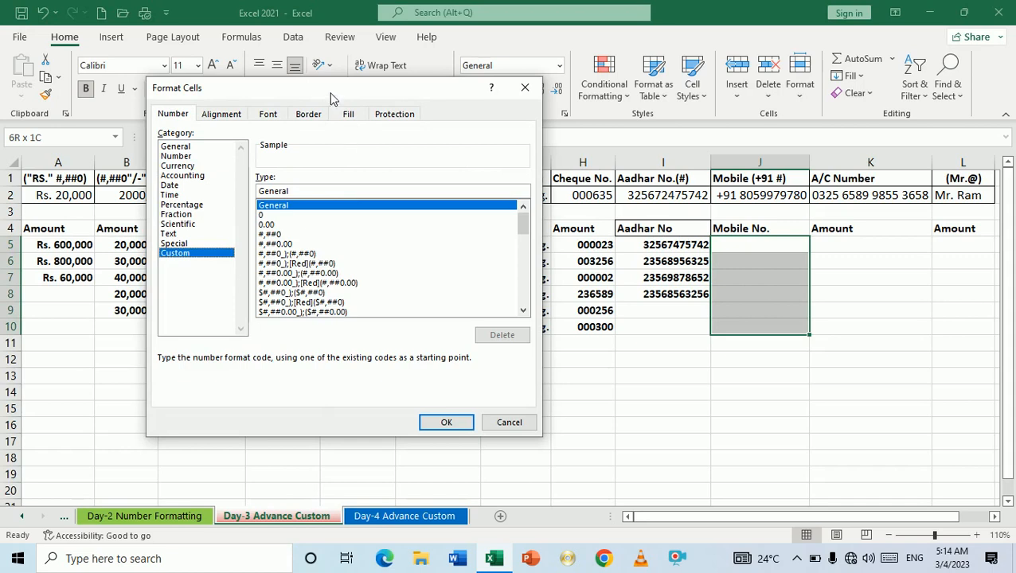
pyautogui.moveTo(332, 97); pyautogui.dragTo(344, 182)
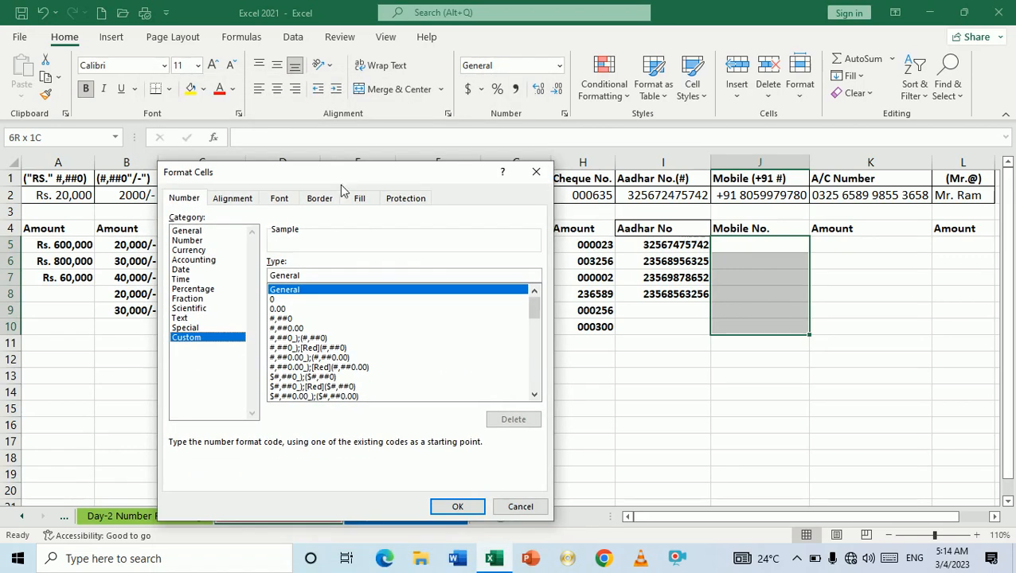
pyautogui.click(319, 278)
pyautogui.press('BackSpace')
pyautogui.press('BackSpace')
pyautogui.press('BackSpace')
pyautogui.press('BackSpace')
pyautogui.press('BackSpace')
pyautogui.press('BackSpace')
pyautogui.press('BackSpace')
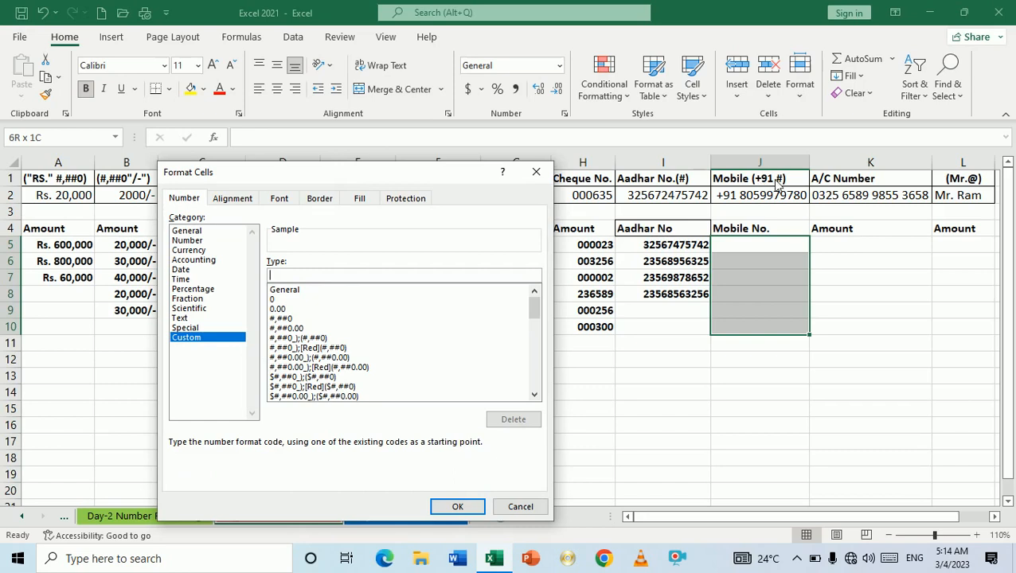
pyautogui.write('+91 #')
# Step: Apply the +91 # format and enter six ten-digit mobile numbers into J5:J10
pyautogui.click(457, 507)
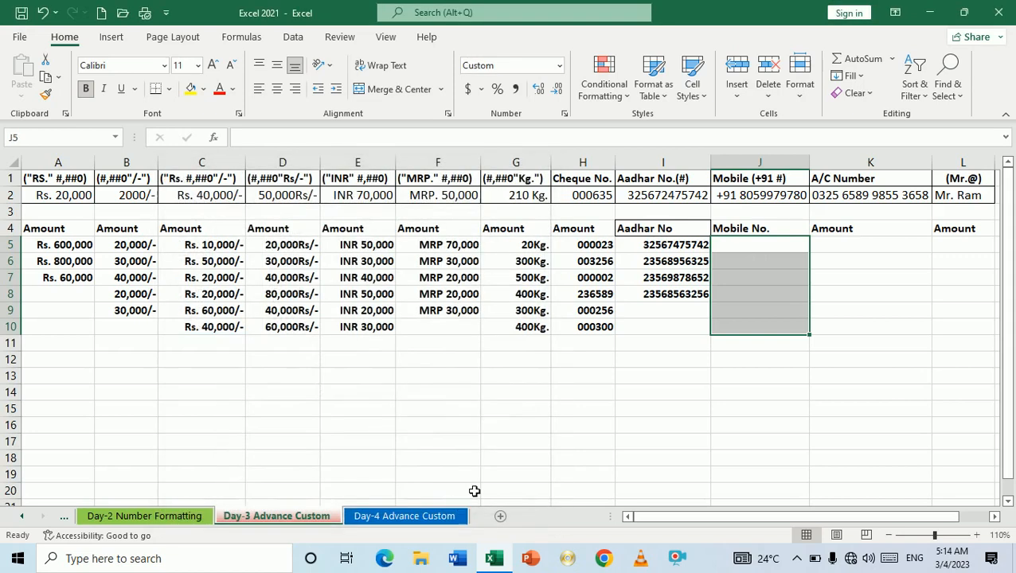
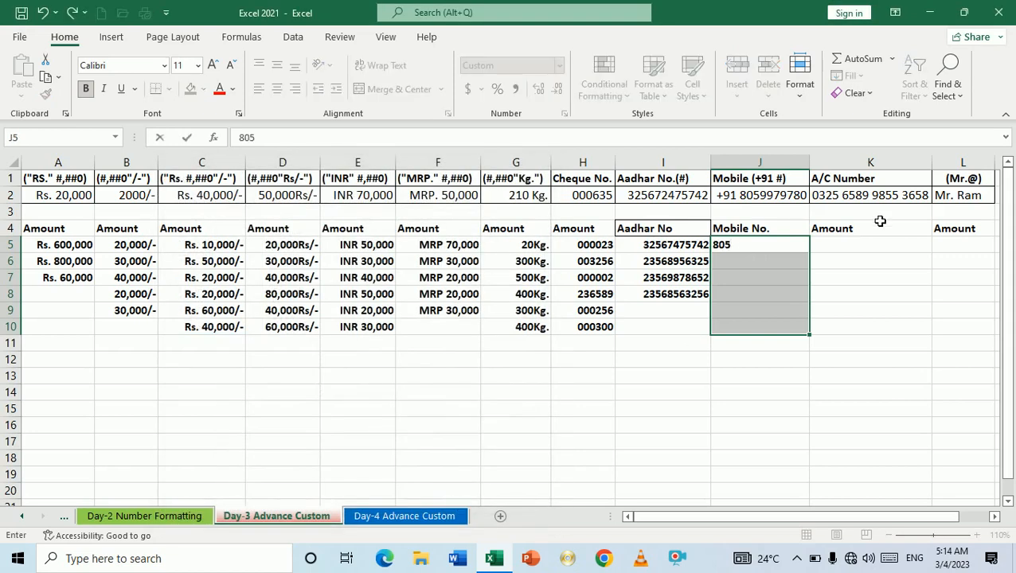
pyautogui.press('Return')
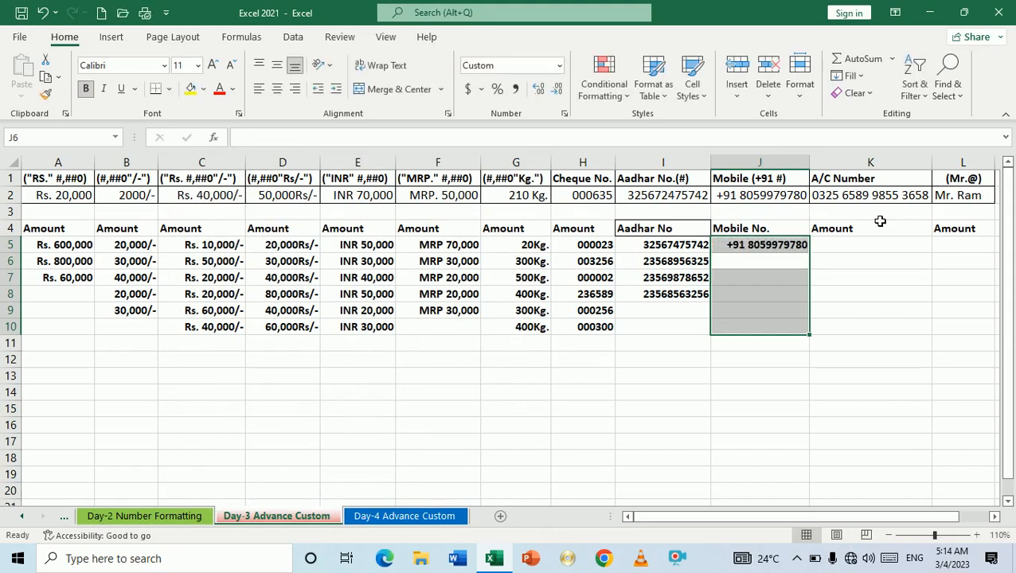
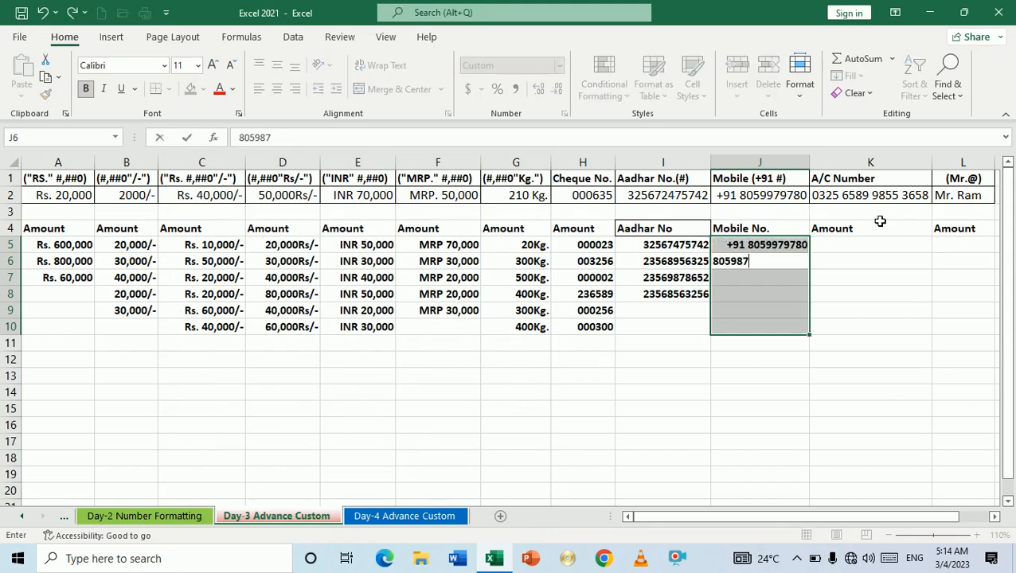
pyautogui.press('Return')
pyautogui.write('32')
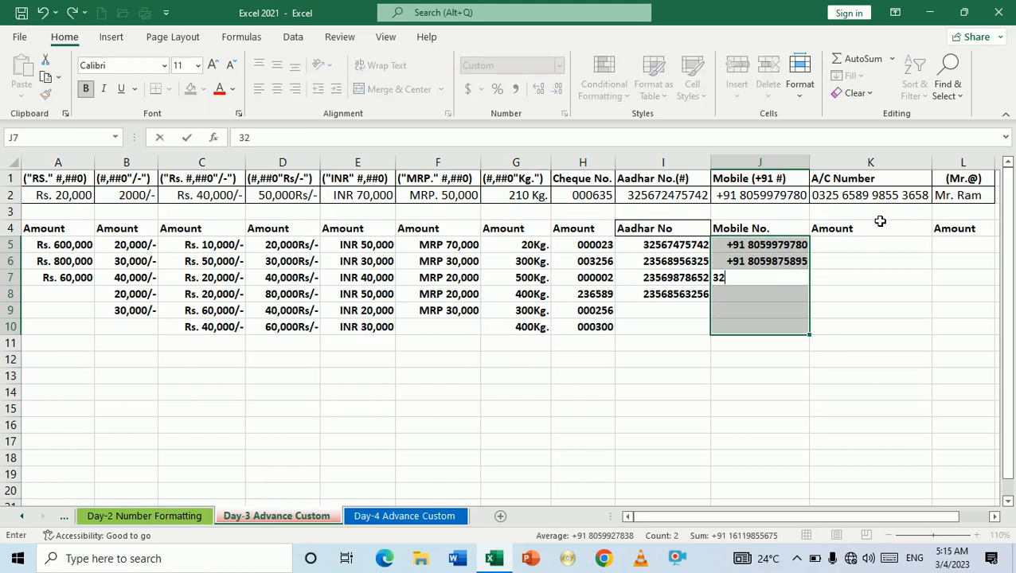
pyautogui.write('65985698')
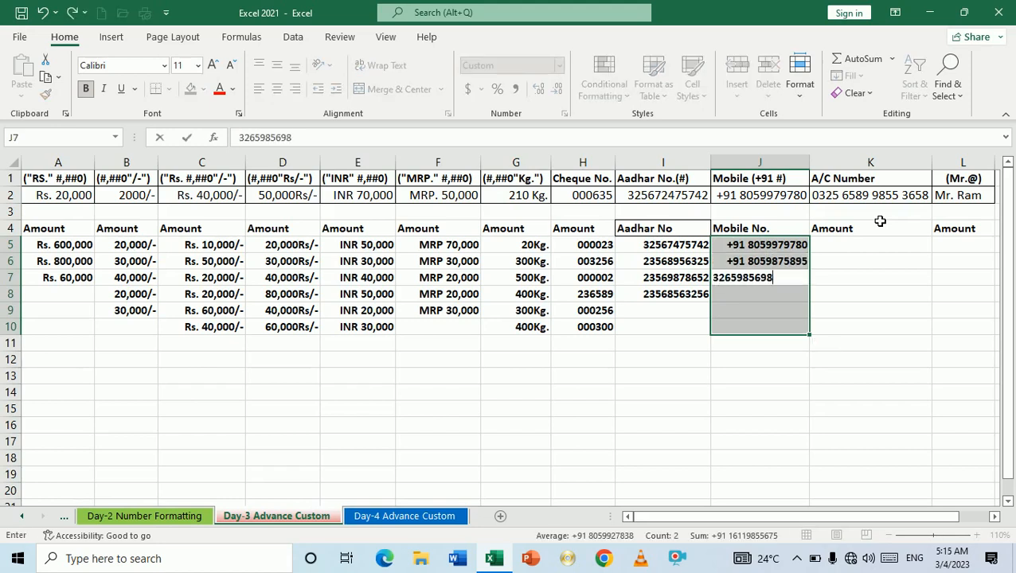
pyautogui.press('Return')
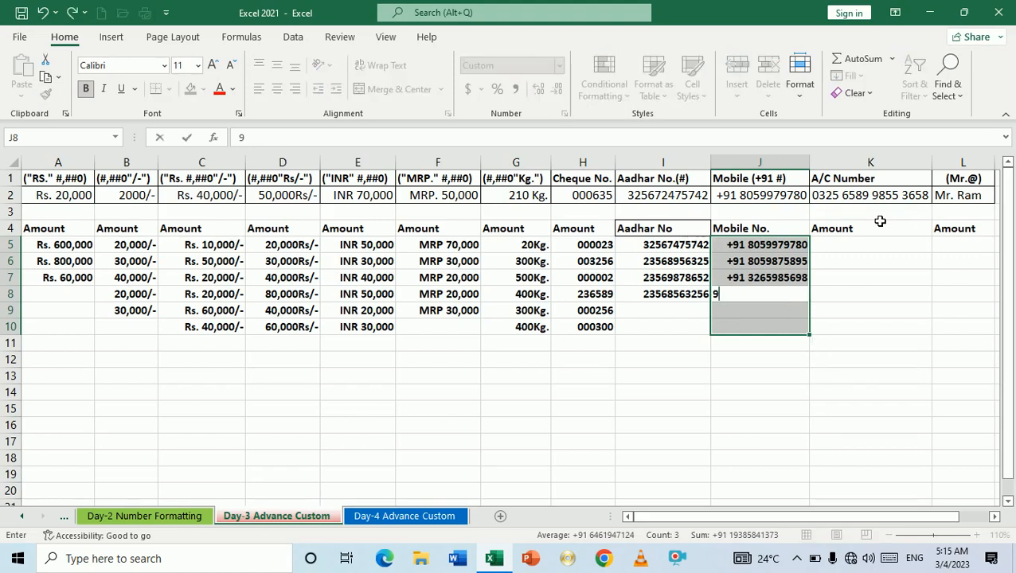
pyautogui.press('Return')
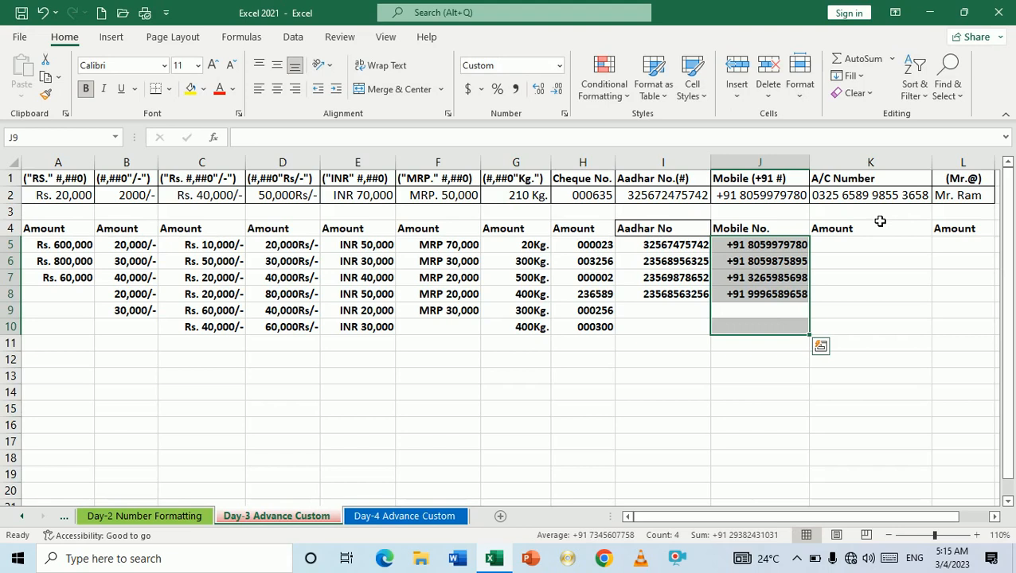
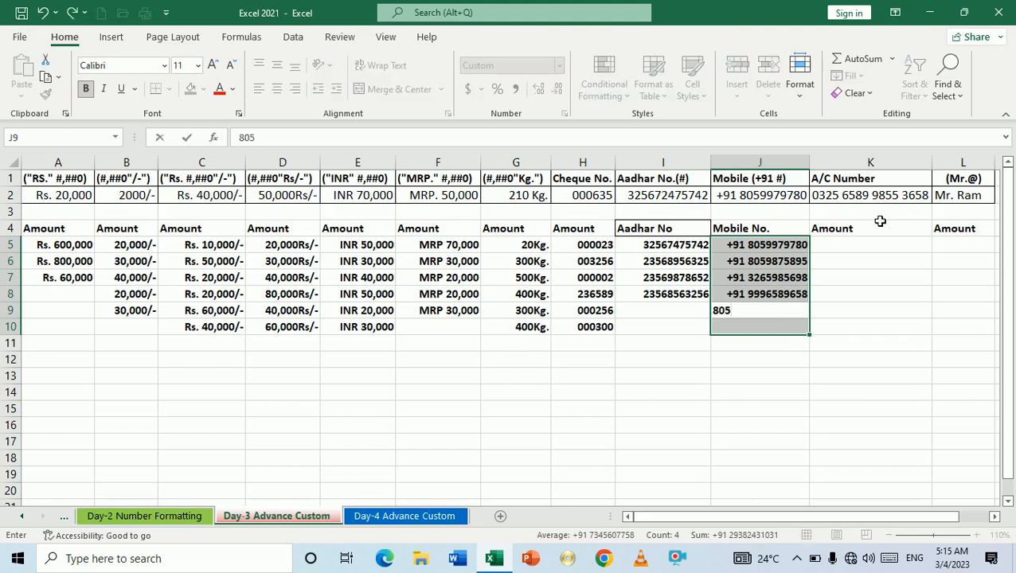
pyautogui.press('Return')
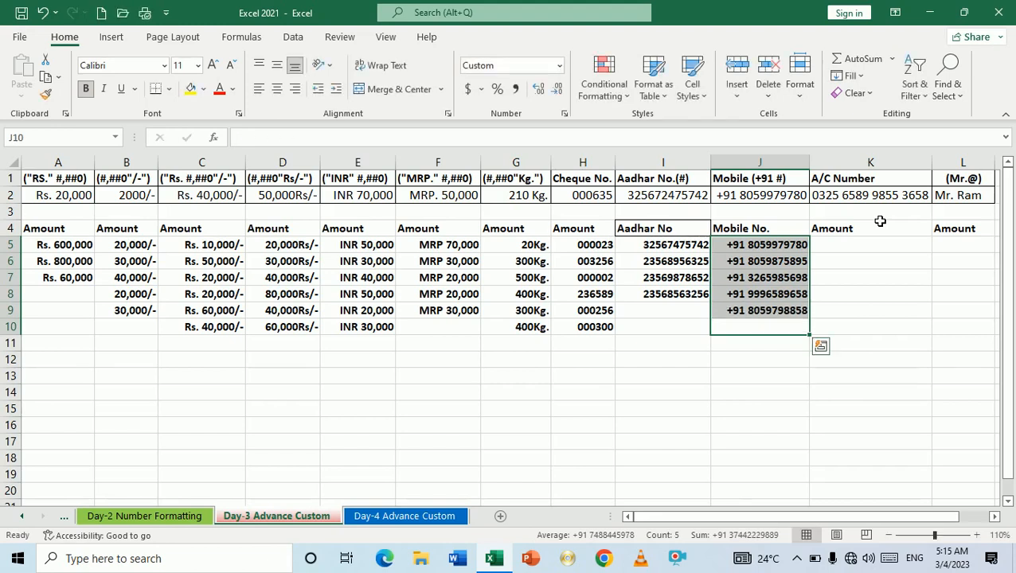
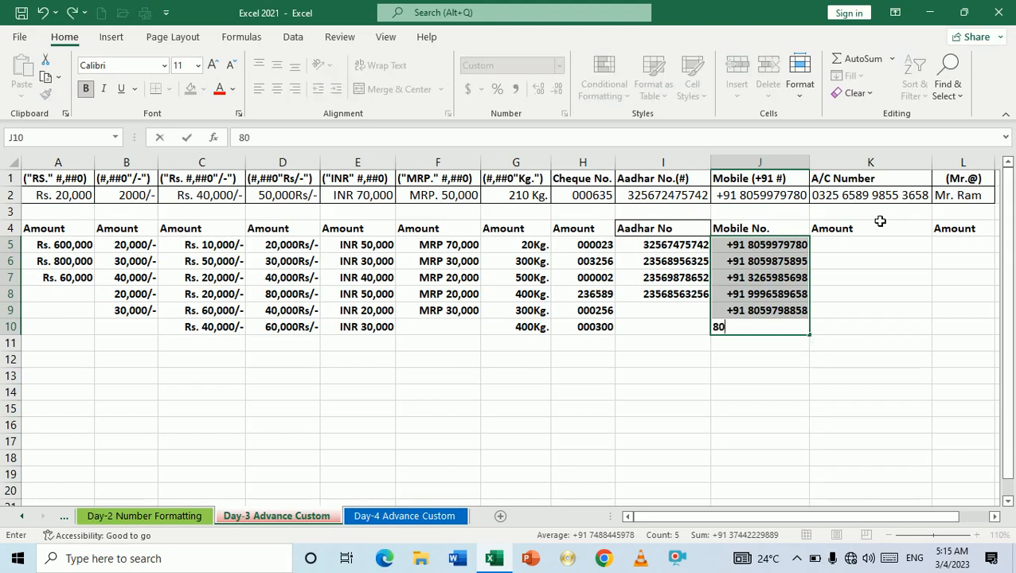
pyautogui.press('Return')
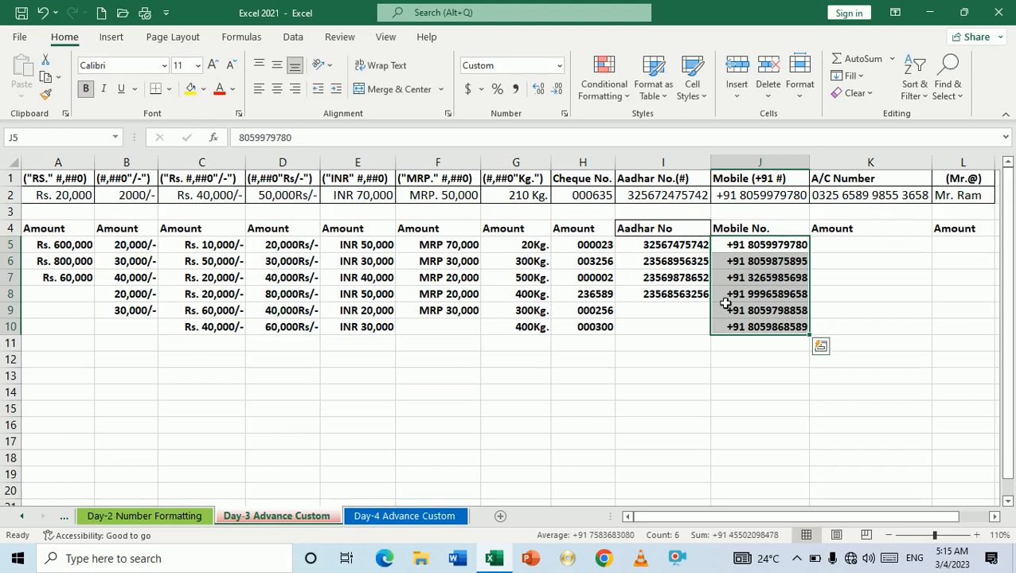
# Step: Copy the I8 Aadhar number down into I9 and I10 with the fill handle
pyautogui.click(683, 313)
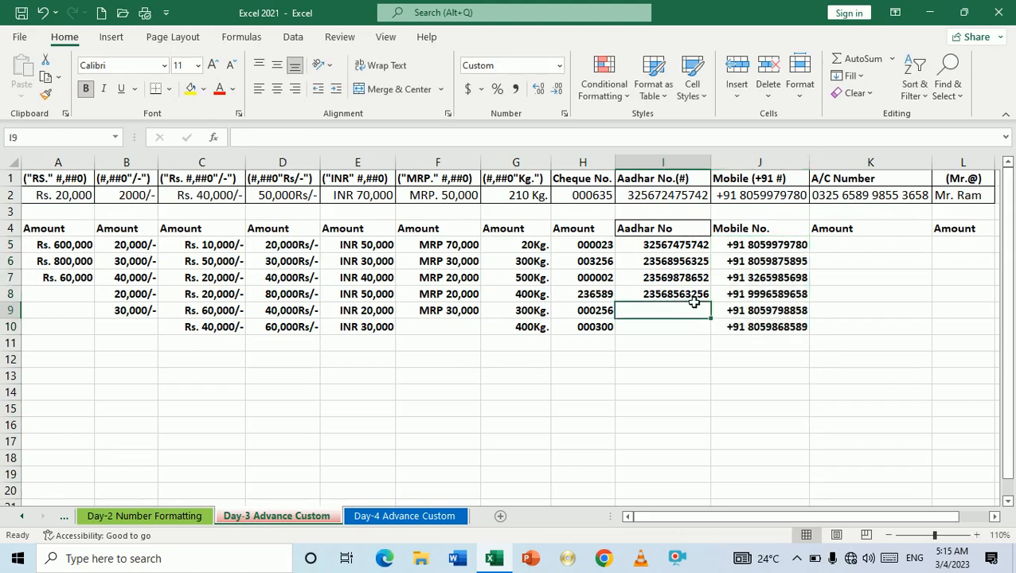
pyautogui.click(693, 301)
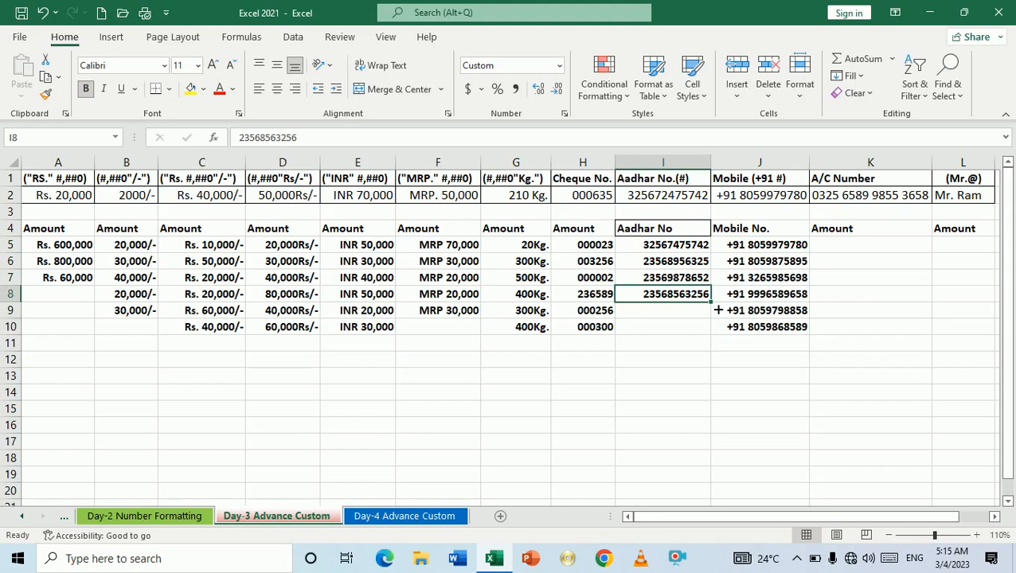
pyautogui.moveTo(718, 310); pyautogui.dragTo(717, 341)
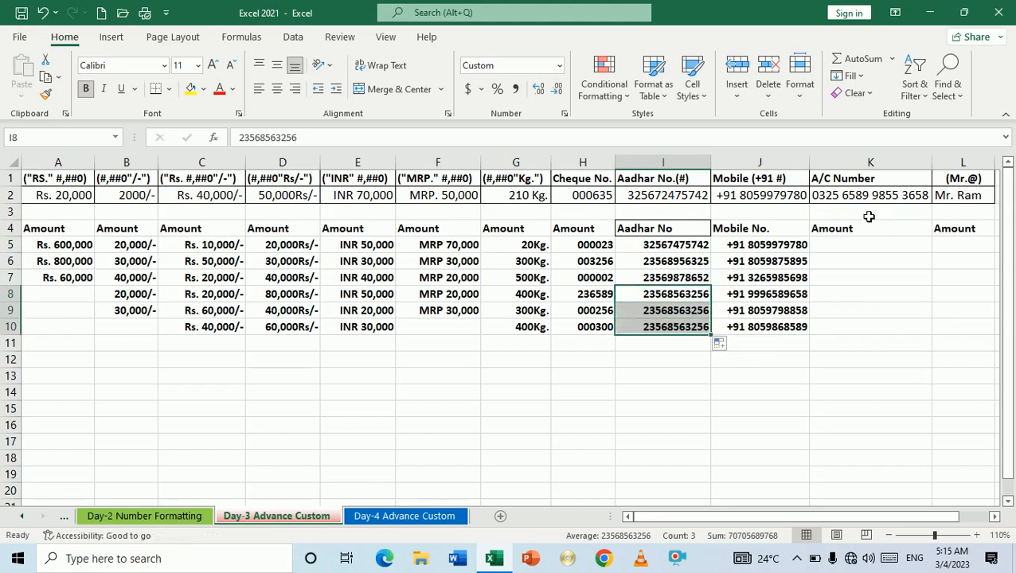
pyautogui.click(852, 249)
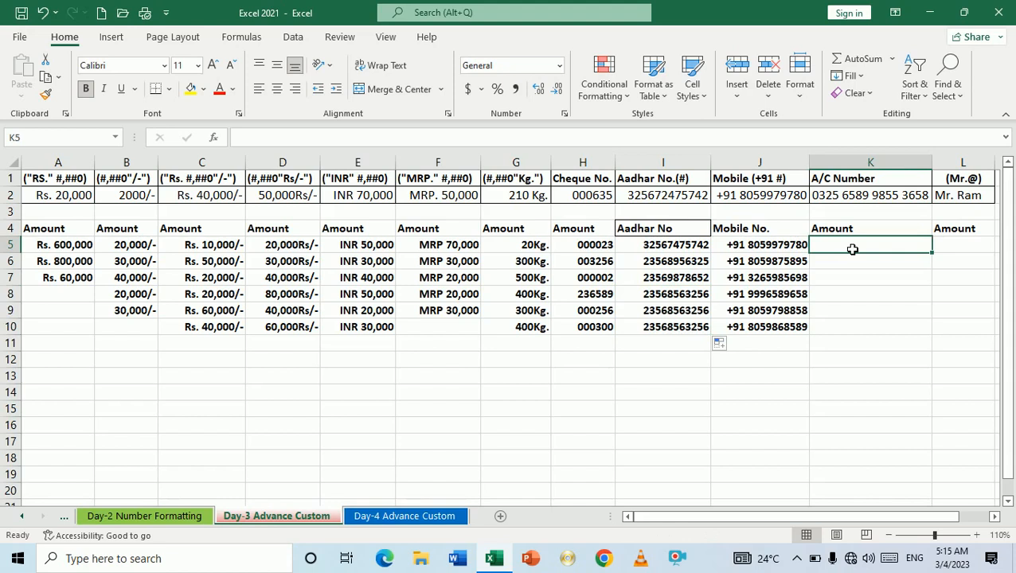
# Step: Enter the 16-digit sample account number in K5, which Excel shows in scientific notation
pyautogui.click(863, 200)
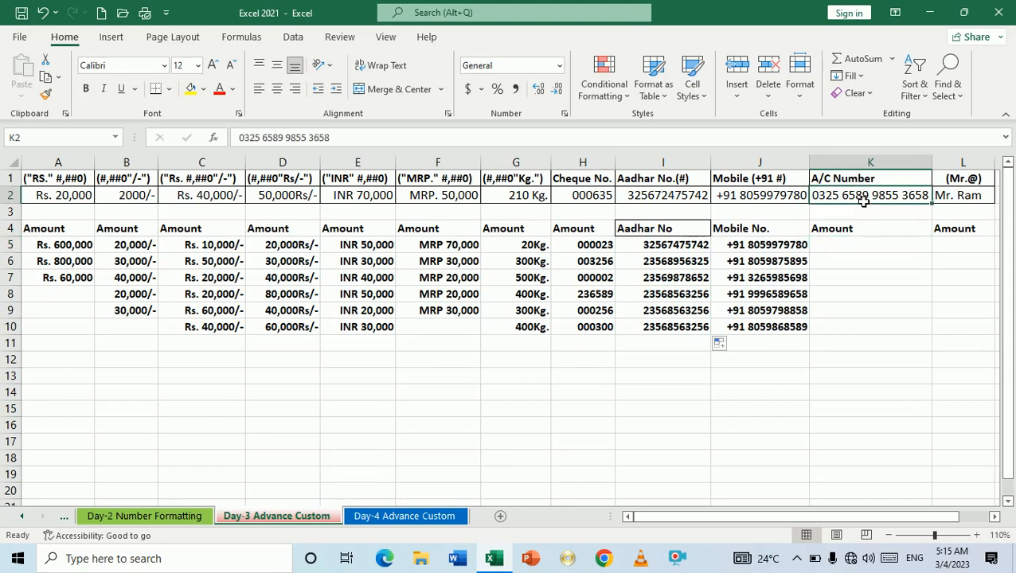
pyautogui.click(839, 253)
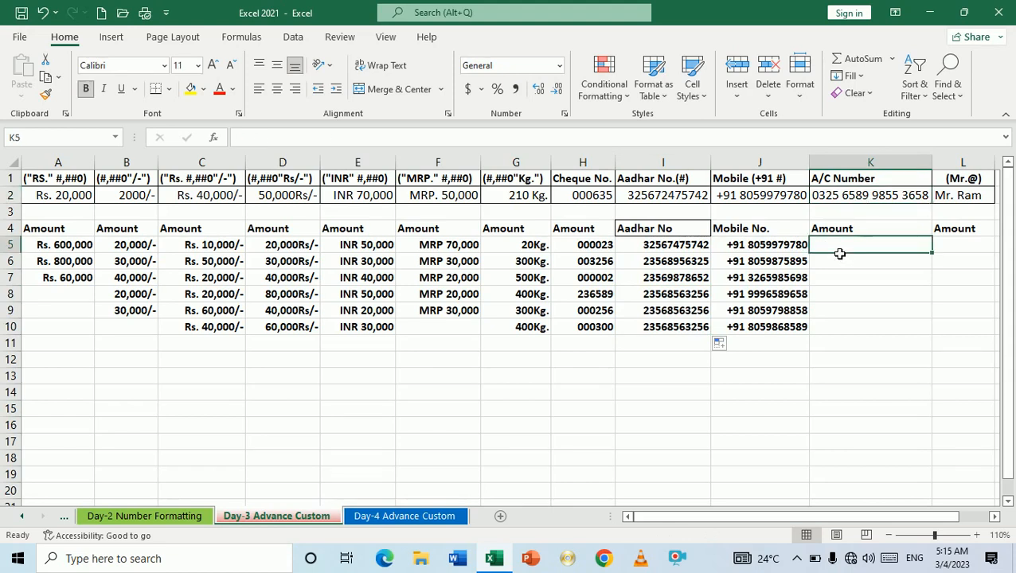
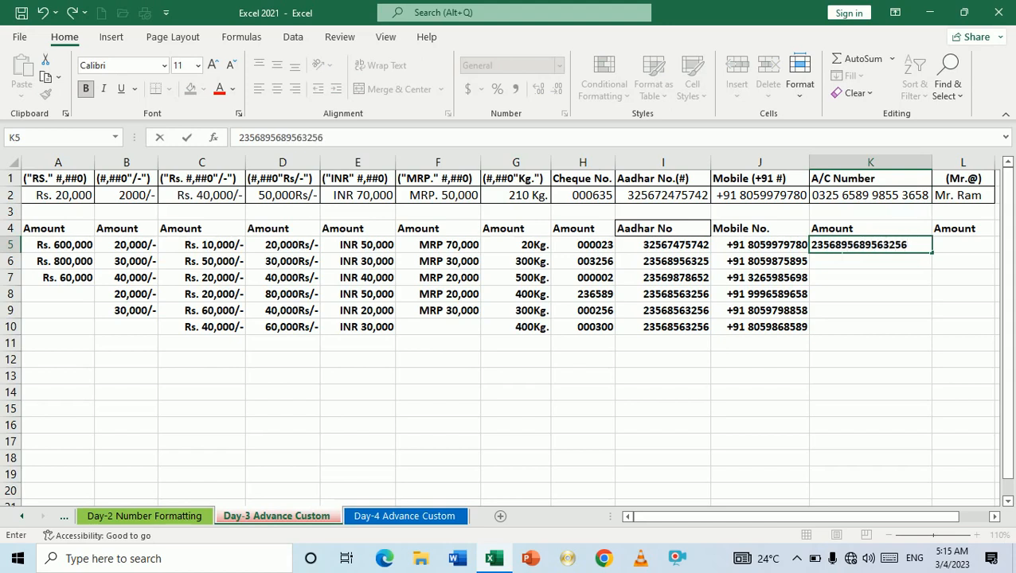
pyautogui.press('Return')
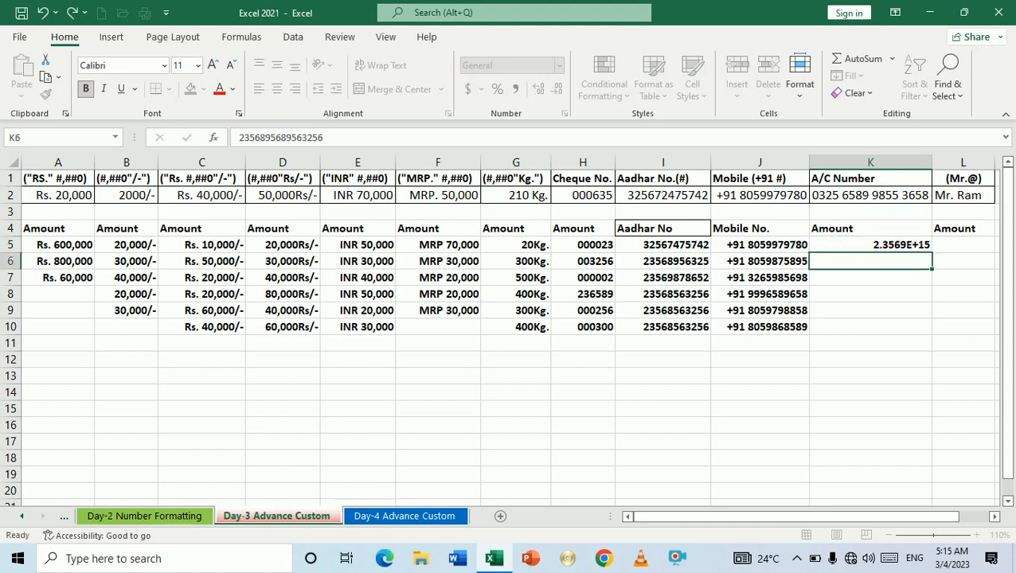
# Step: Clear K5 and re-enter the account number as four space-separated digit groups
pyautogui.press('Up')
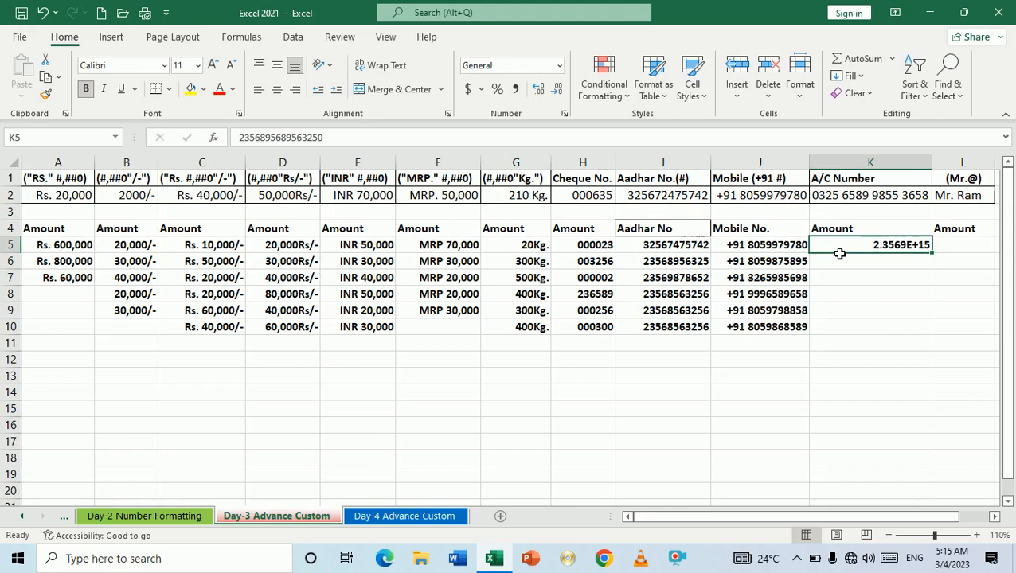
pyautogui.press('Delete')
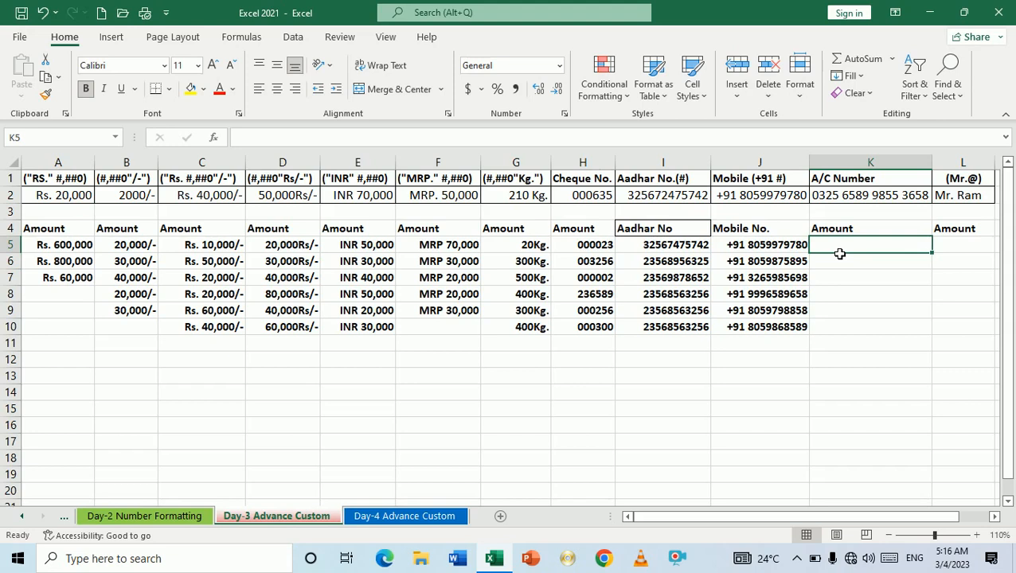
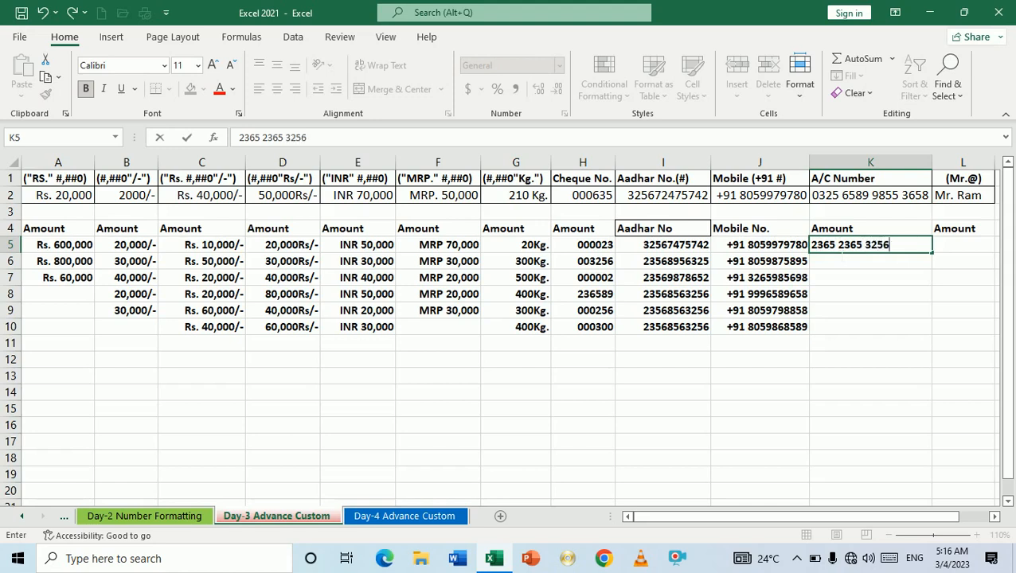
pyautogui.press('Return')
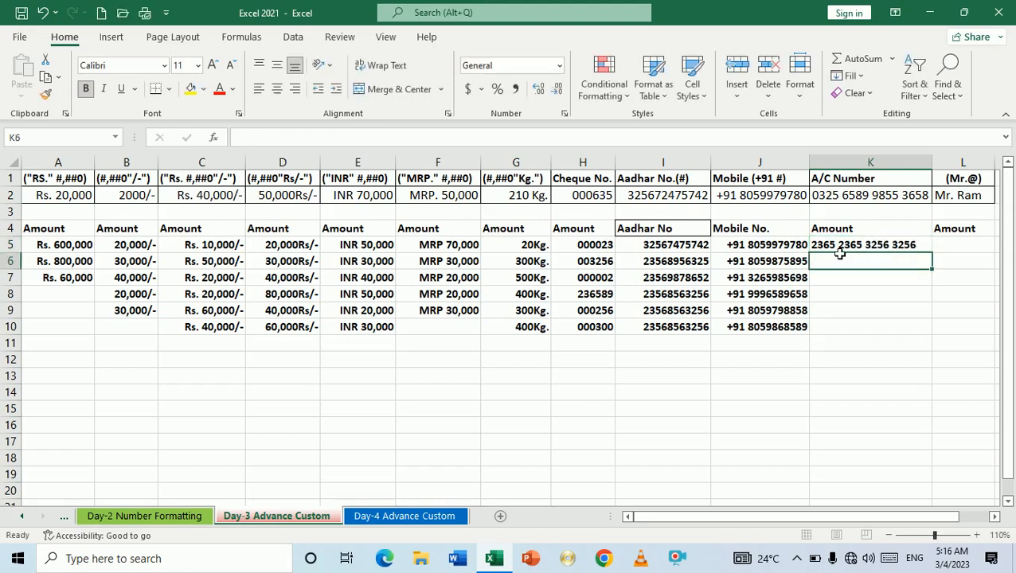
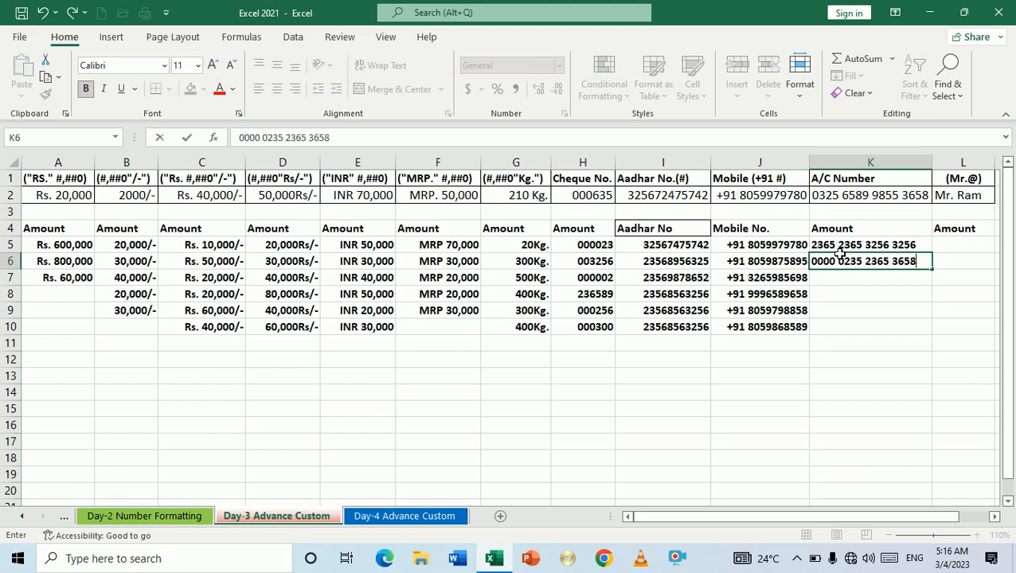
pyautogui.press('Return')
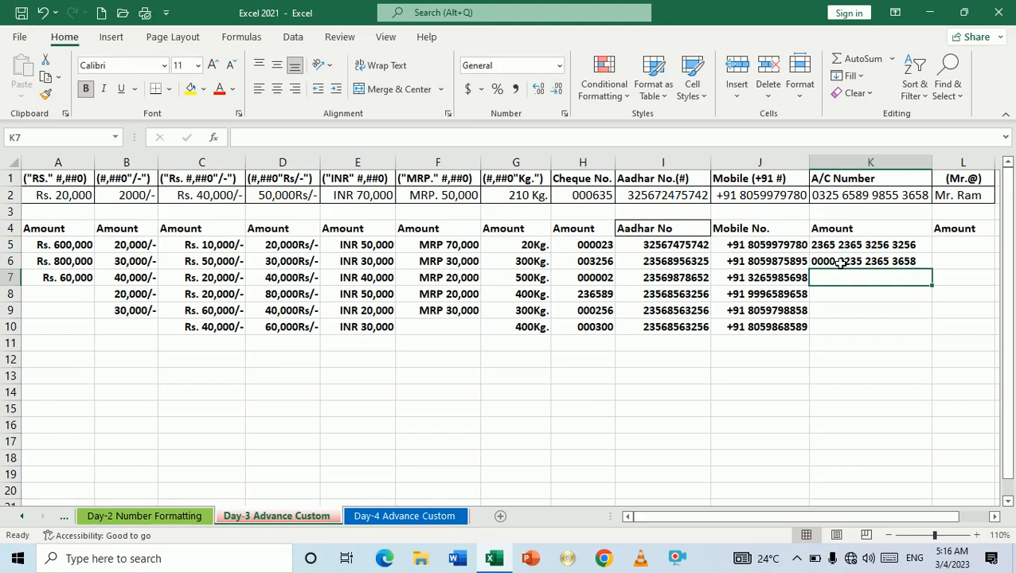
pyautogui.click(840, 265)
pyautogui.click(839, 249)
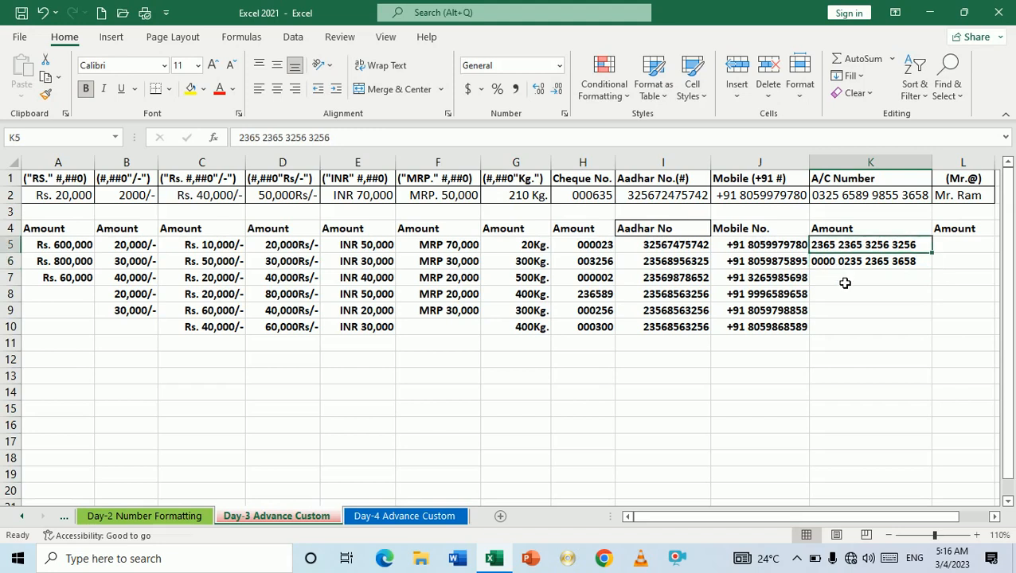
pyautogui.click(844, 283)
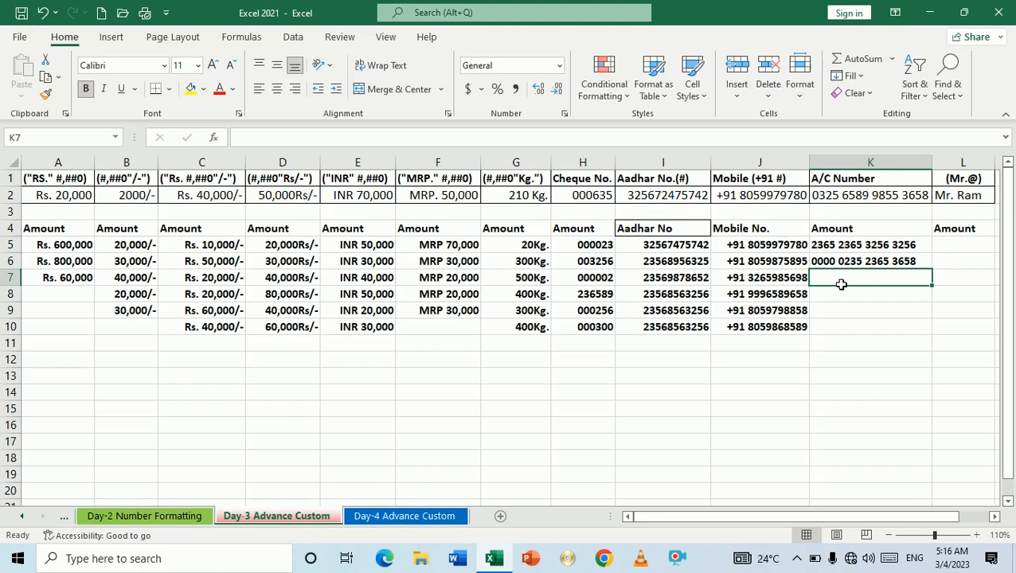
pyautogui.click(651, 351)
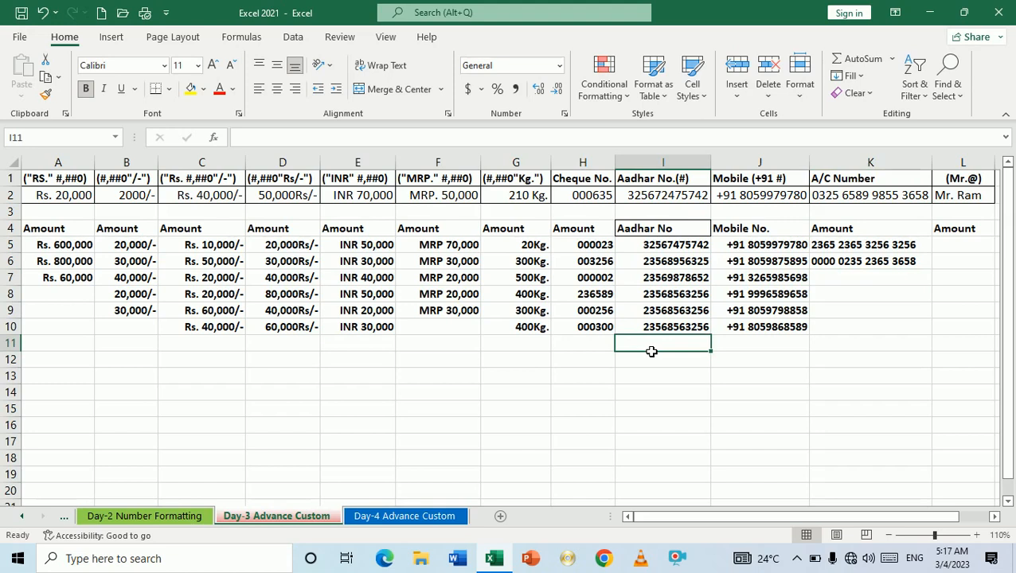
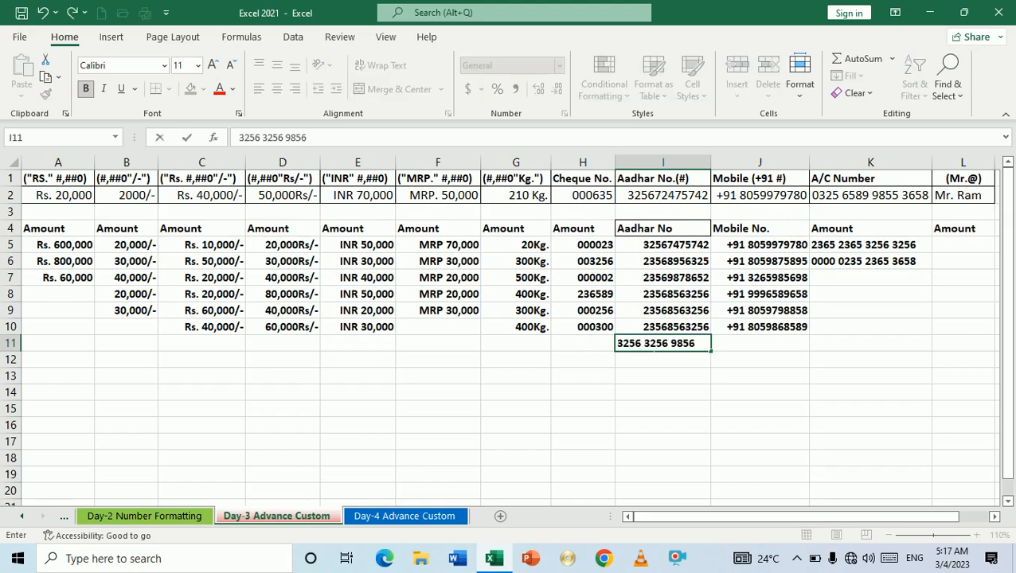
pyautogui.press('Return')
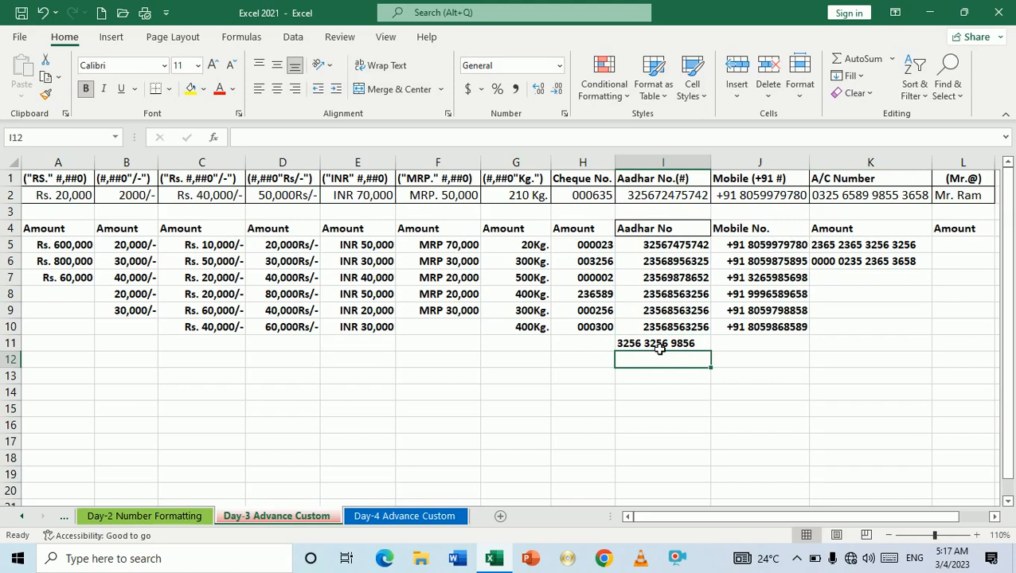
pyautogui.click(660, 348)
pyautogui.press('Delete')
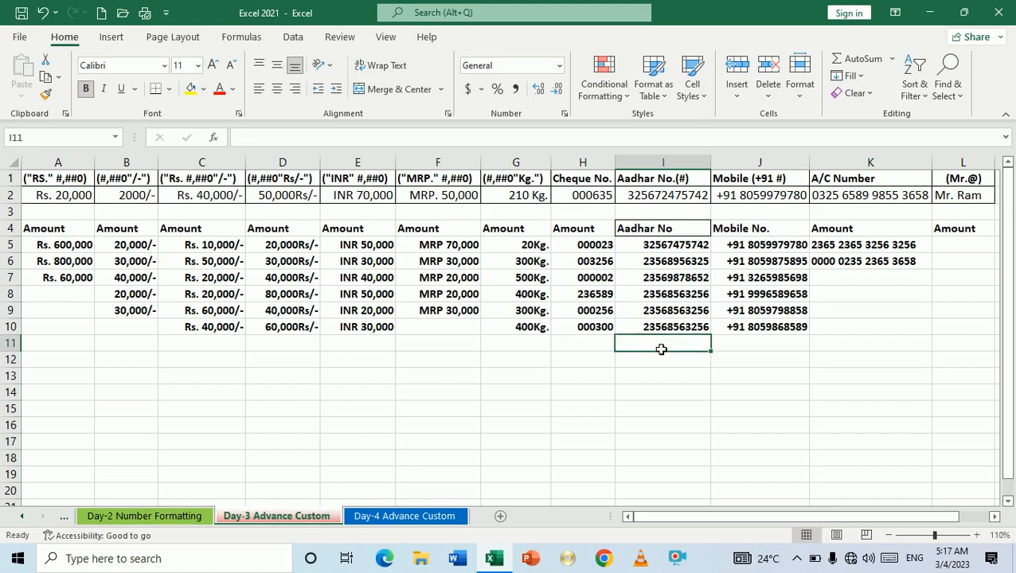
pyautogui.click(884, 284)
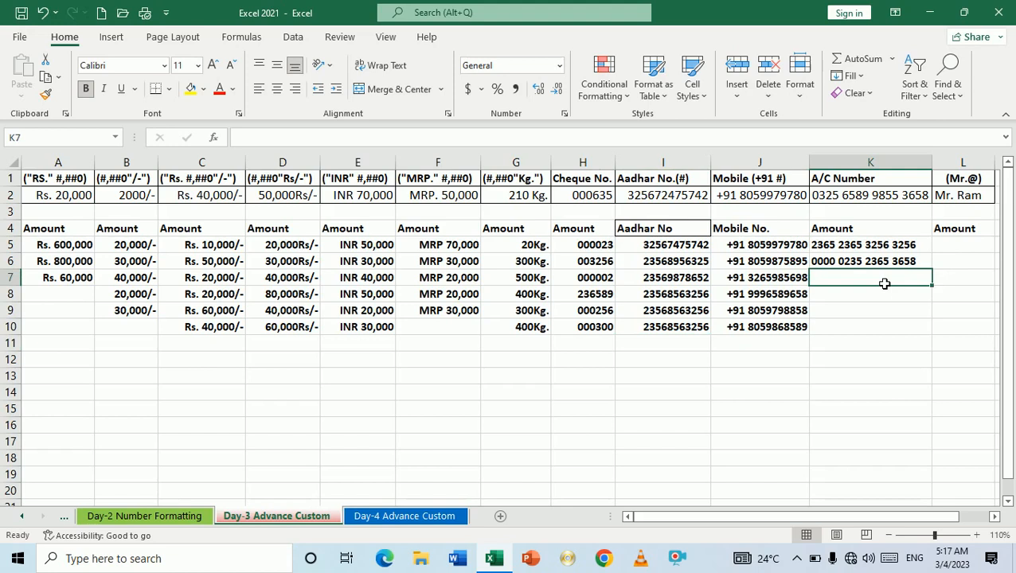
pyautogui.write('6585')
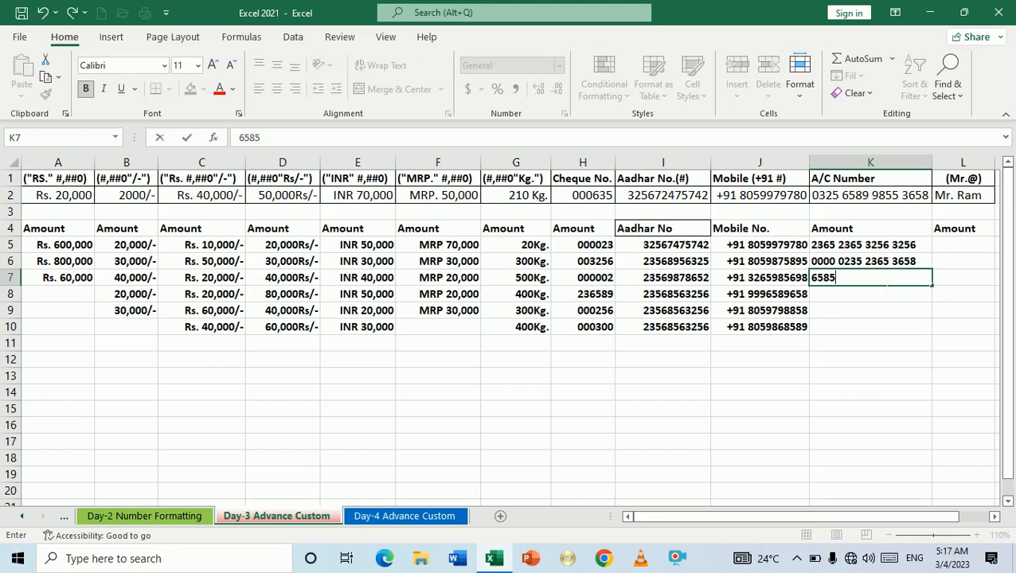
pyautogui.write(' 2356 8956 ')
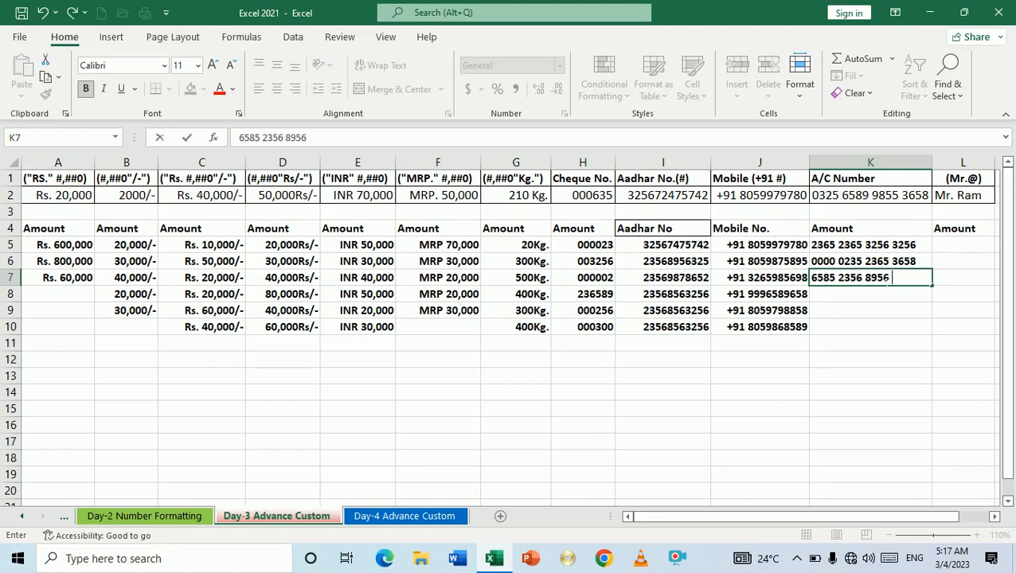
pyautogui.write('235689')
pyautogui.press('BackSpace')
pyautogui.press('BackSpace')
pyautogui.press('Return')
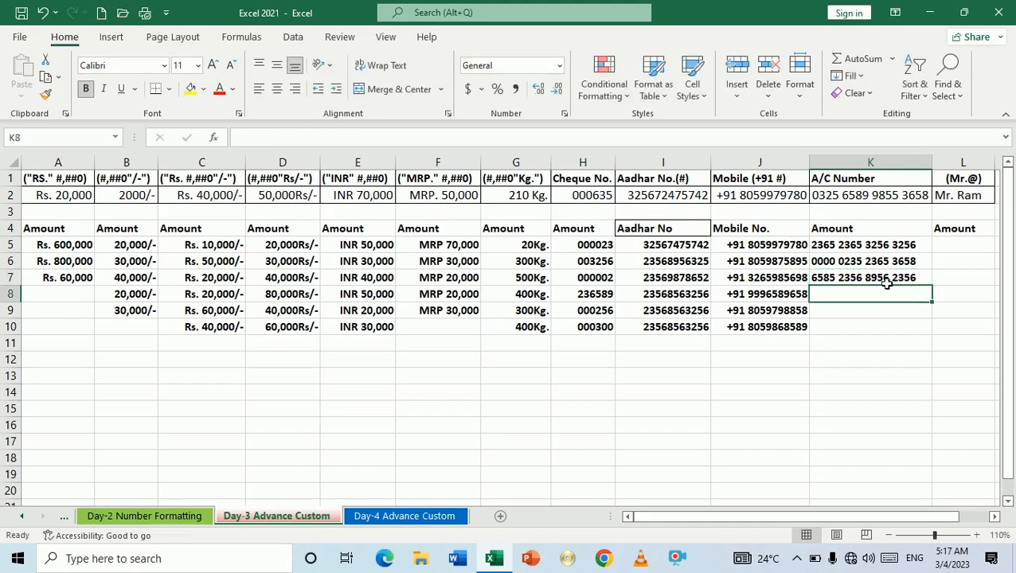
# Step: Replace the L4 heading with a 'Mr.'-prefixed sample name and select name cells L5:L10
pyautogui.click(961, 235)
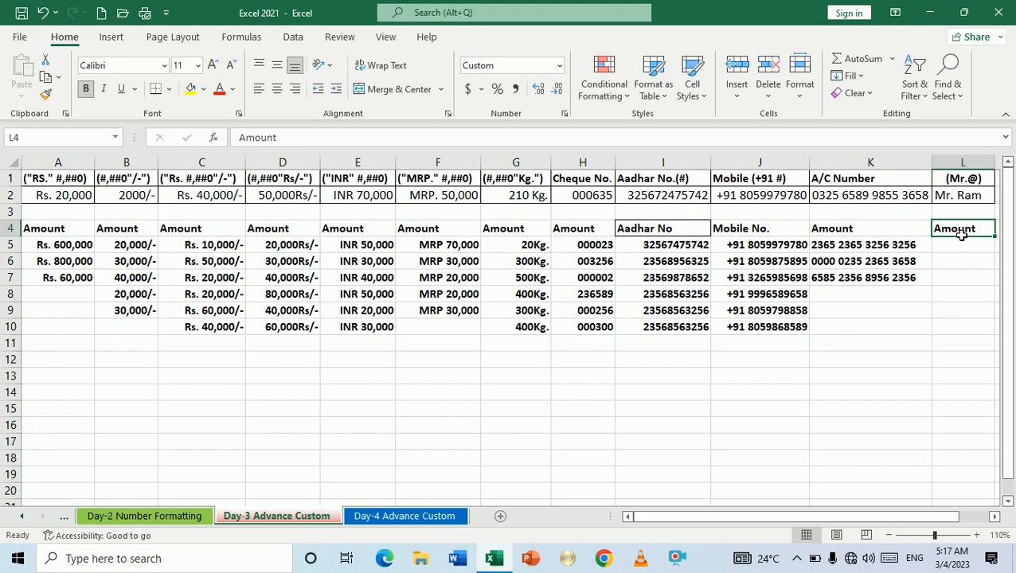
pyautogui.write('Mr.')
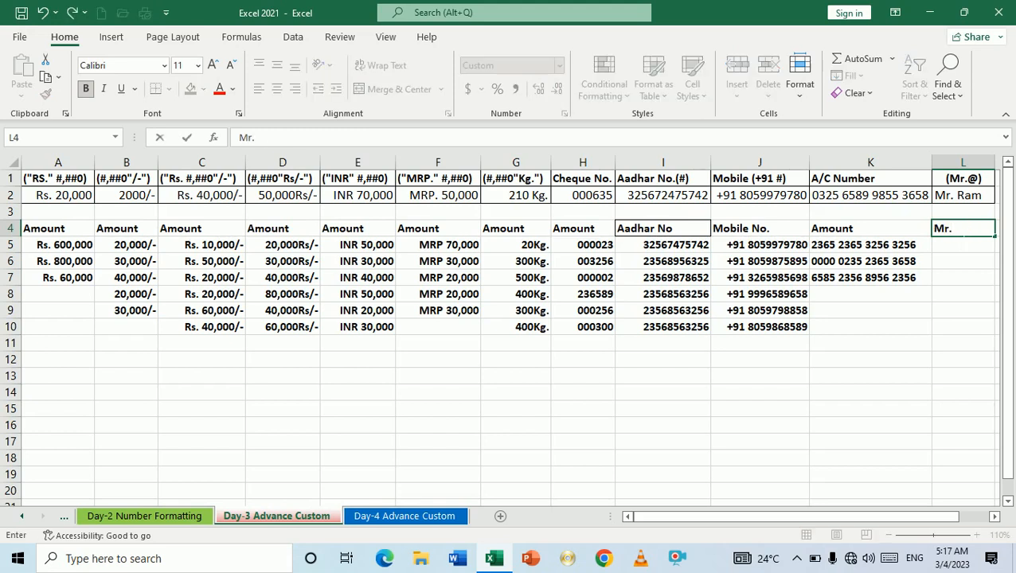
pyautogui.write('Ram')
pyautogui.press('Return')
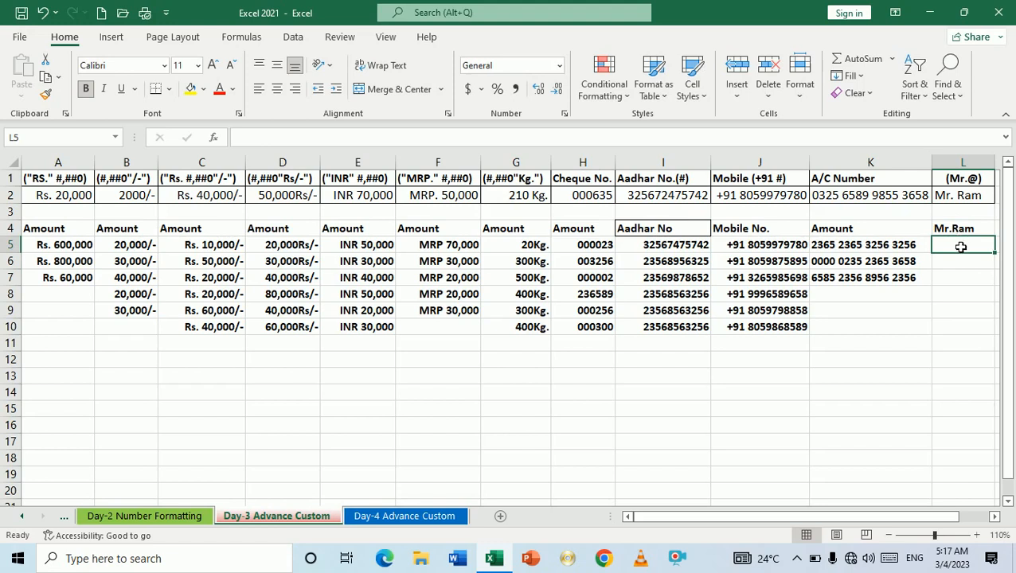
pyautogui.moveTo(962, 247); pyautogui.dragTo(959, 334)
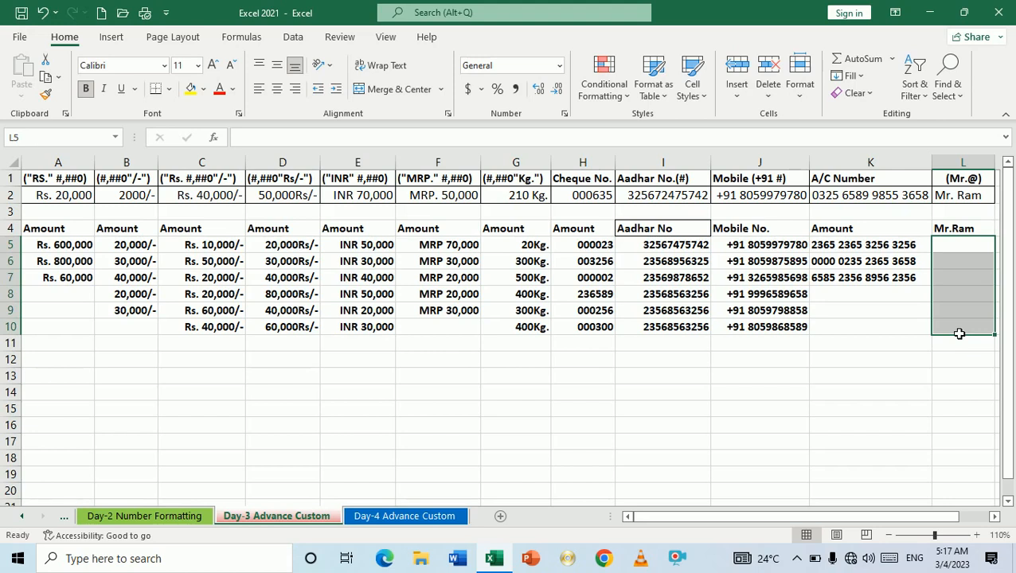
# Step: Apply the custom number format "Mr."@ to L5:L10, replacing General
pyautogui.hotkey('ctrl', '1')
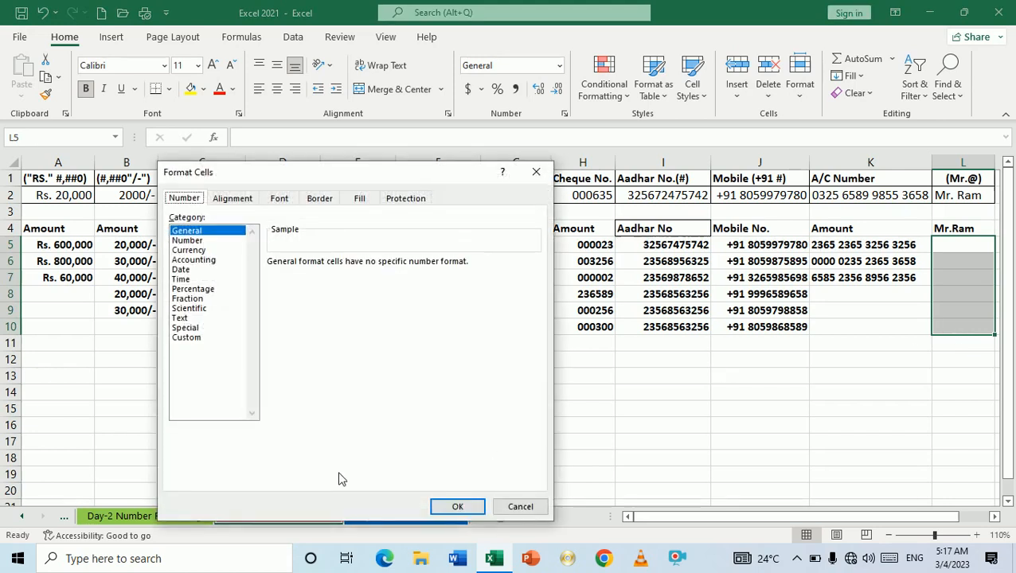
pyautogui.click(191, 337)
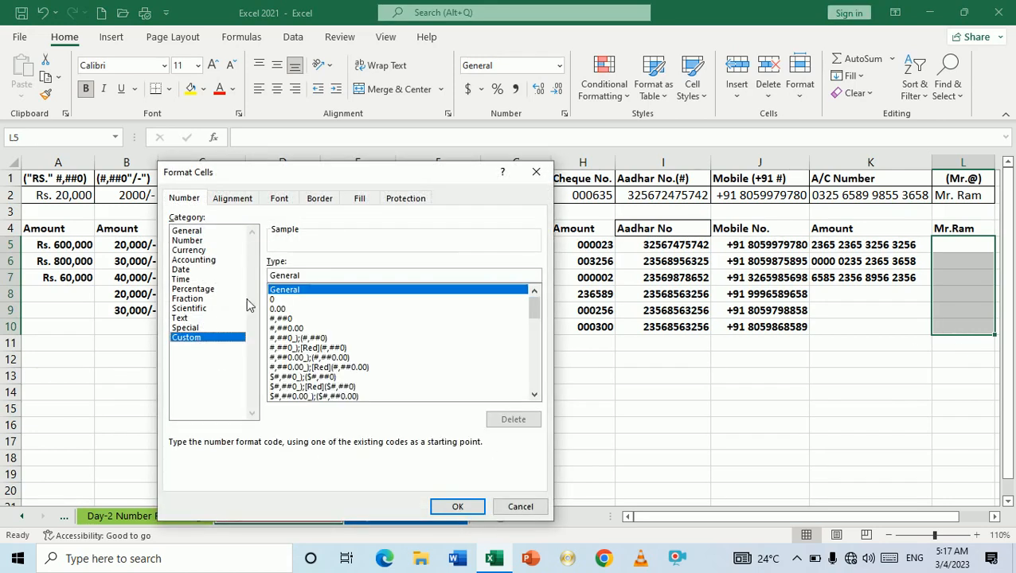
pyautogui.click(316, 275)
pyautogui.press('BackSpace')
pyautogui.press('BackSpace')
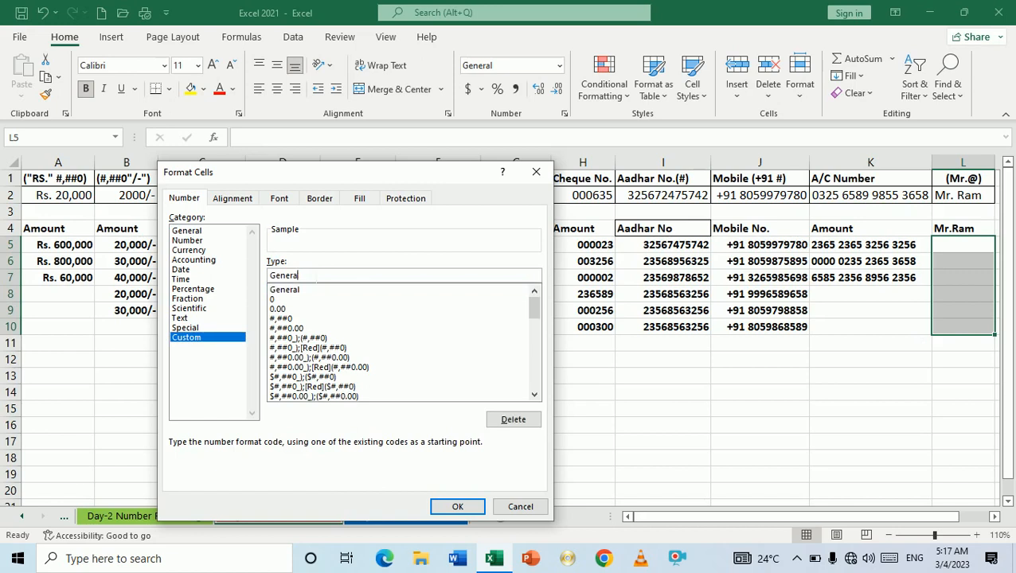
pyautogui.press('BackSpace')
pyautogui.press('BackSpace')
pyautogui.press('BackSpace')
pyautogui.press('BackSpace')
pyautogui.press('BackSpace')
pyautogui.write('"Mr."')
pyautogui.write('@')
pyautogui.press('Return')
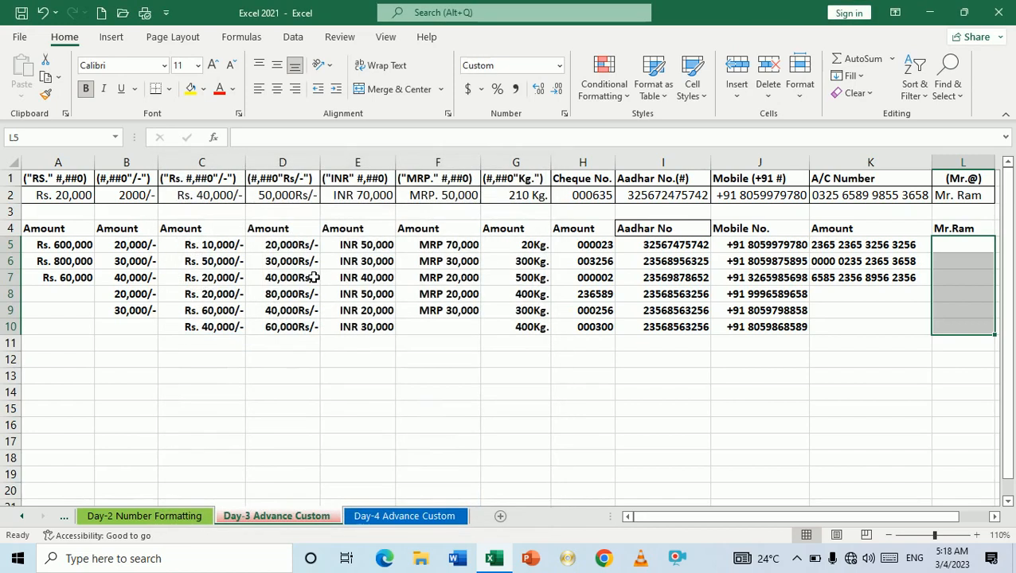
# Step: Type first names into L5 and L6, fixing a typo, so each shows with Mr
pyautogui.write('Ram')
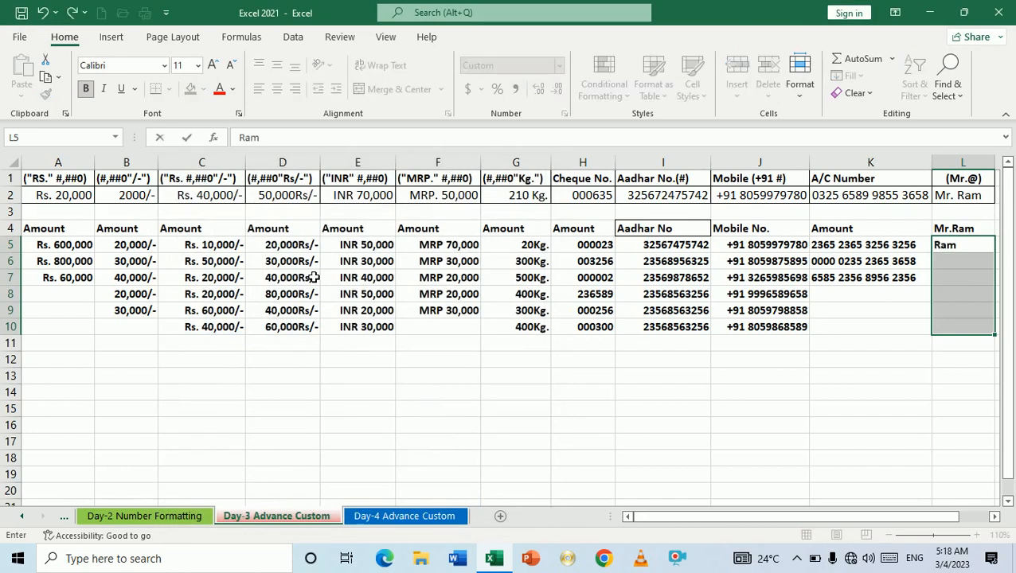
pyautogui.press('Return')
pyautogui.write('Kala')
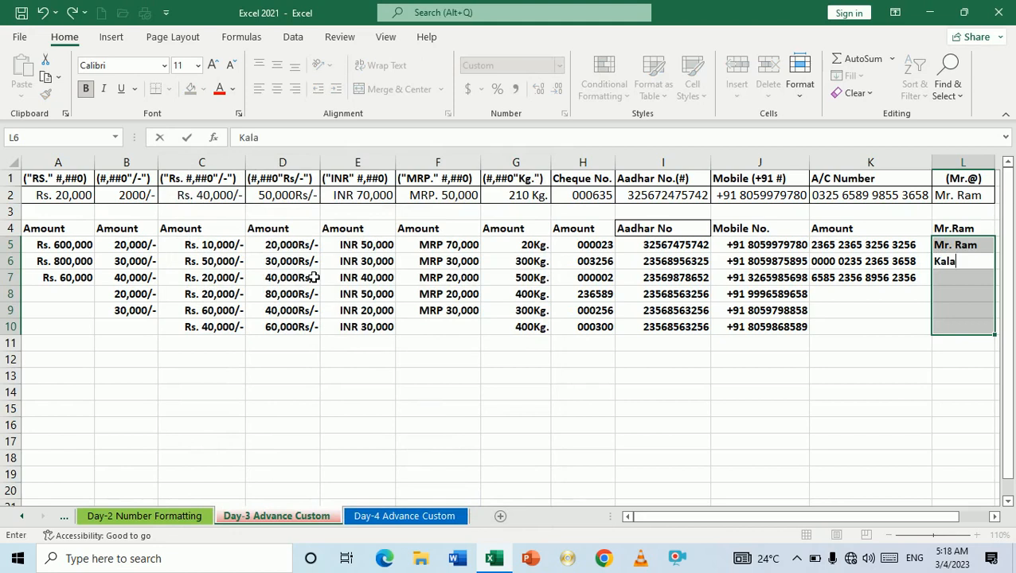
pyautogui.press('BackSpace')
pyautogui.press('BackSpace')
pyautogui.write('ml')
pyautogui.press('BackSpace')
pyautogui.write('al')
pyautogui.press('Return')
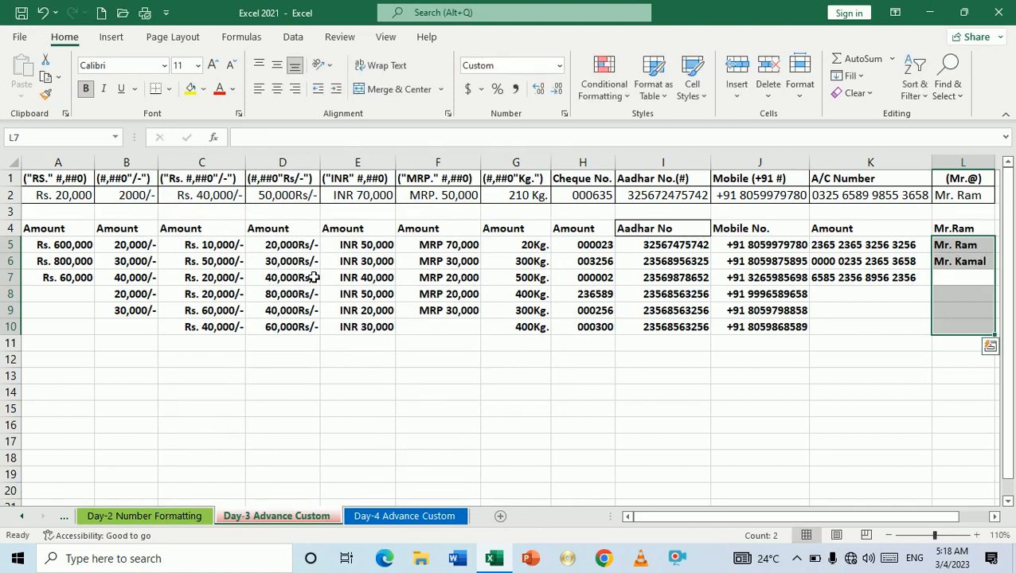
# Step: Enter two more first names in L7 and L8, each displayed with the Mr. prefix
pyautogui.write('Sonu')
pyautogui.press('Return')
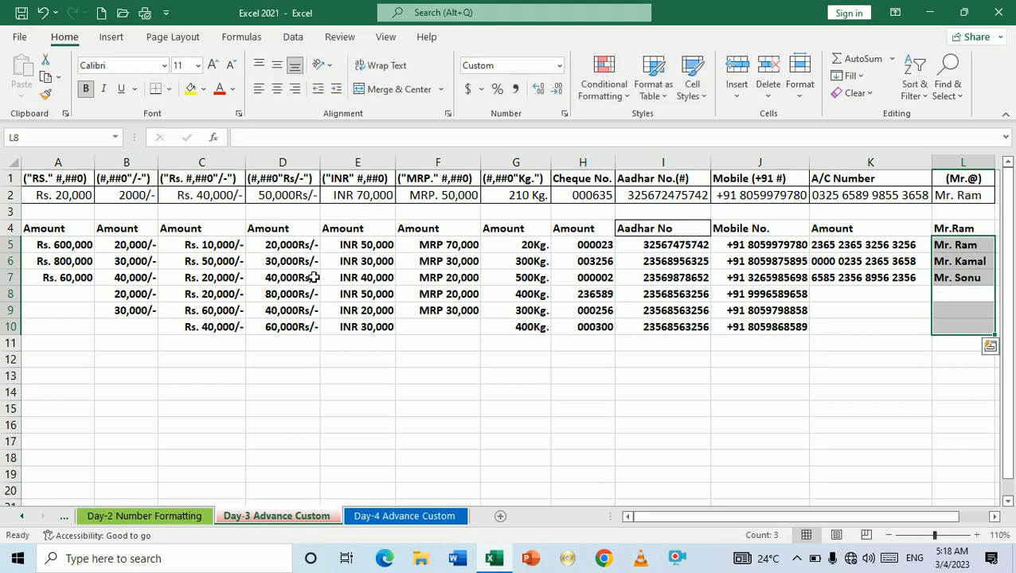
pyautogui.write('Monu')
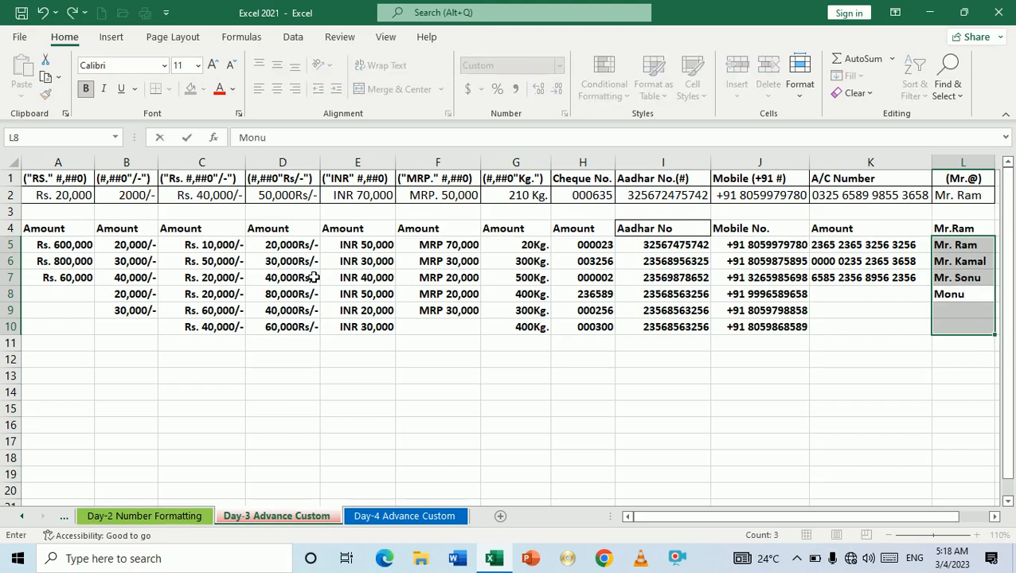
pyautogui.press('Return')
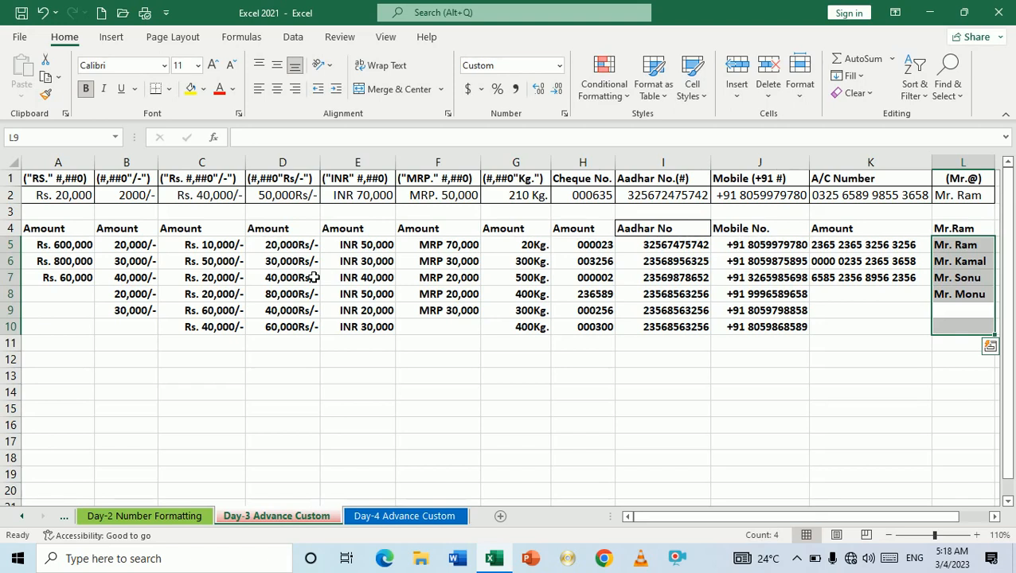
pyautogui.press('Down')
pyautogui.press('Up')
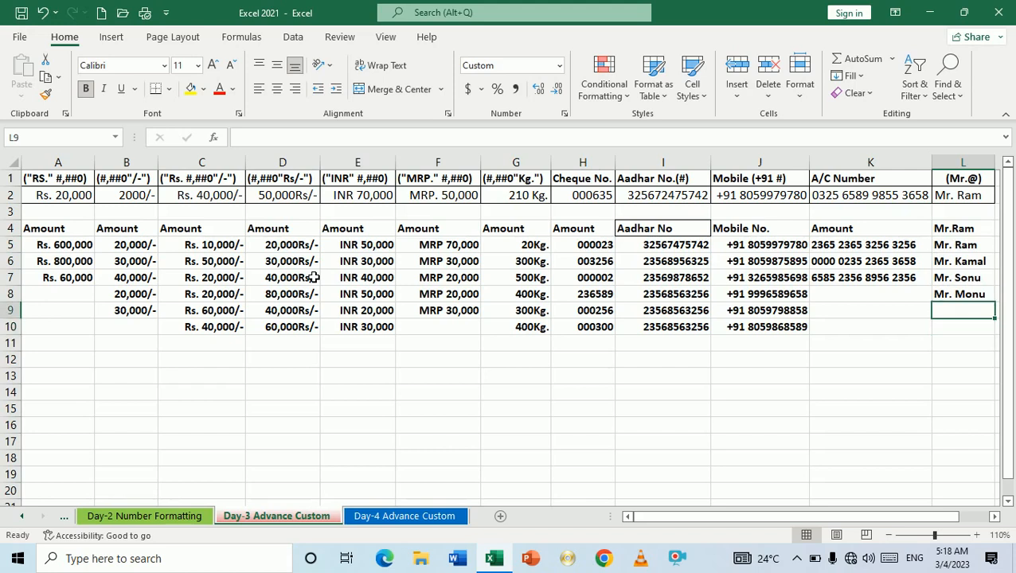
pyautogui.press('Up')
pyautogui.press('Up')
pyautogui.press('Up')
pyautogui.press('Up')
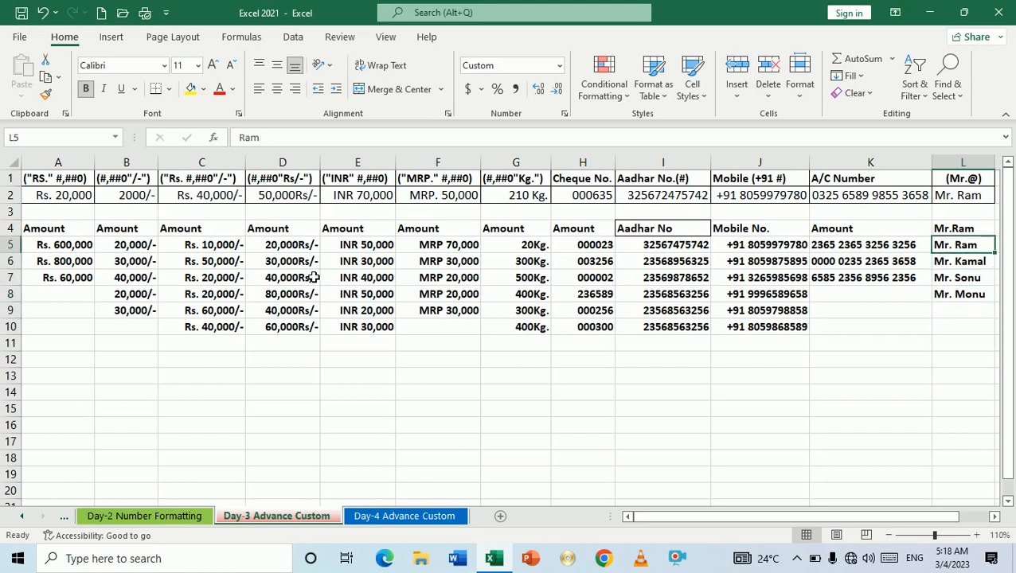
pyautogui.press('Up')
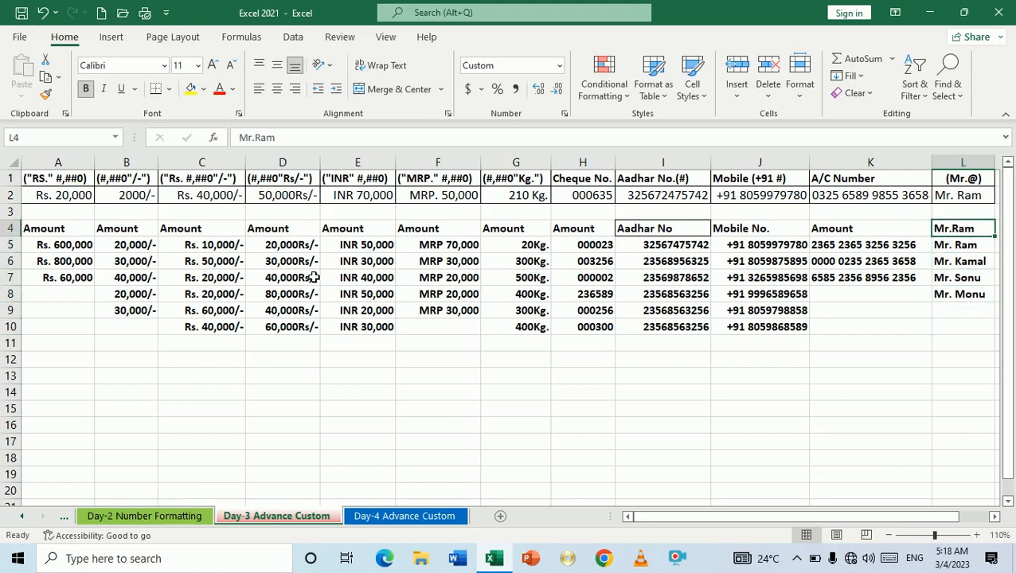
pyautogui.press('Down')
pyautogui.press('Down')
pyautogui.press('Down')
pyautogui.press('Down')
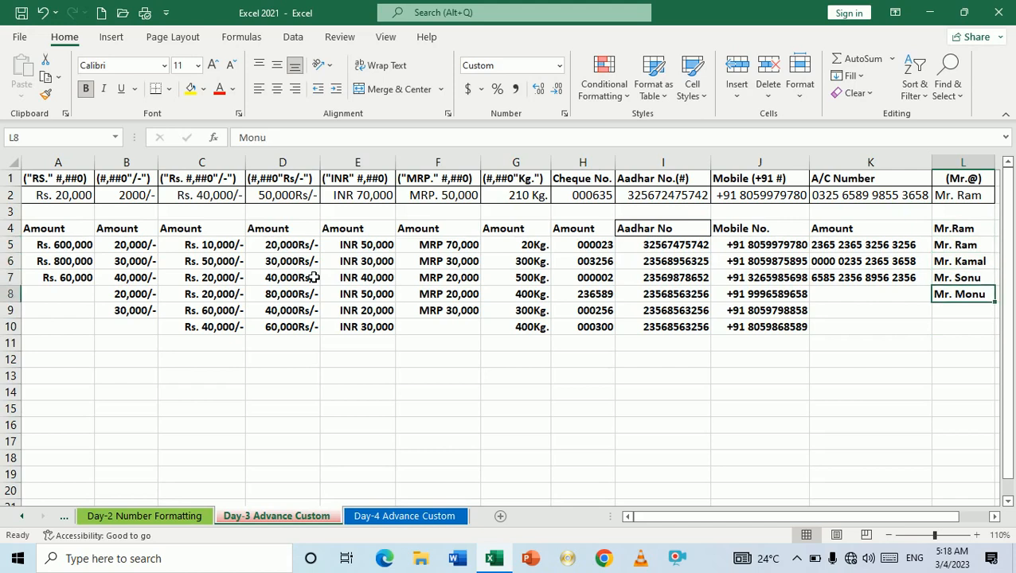
pyautogui.press('Down')
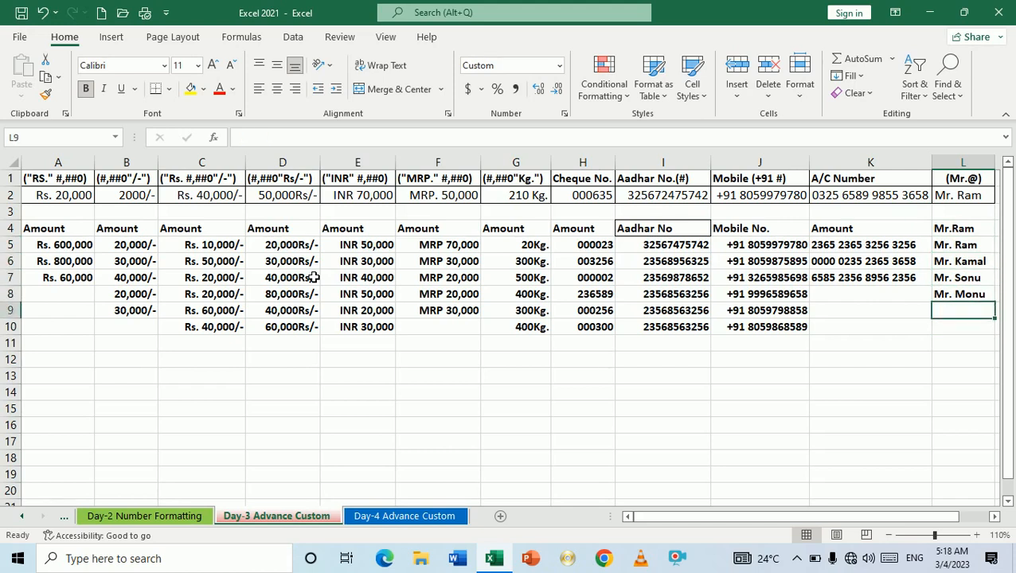
pyautogui.press('Up')
pyautogui.press('Up')
pyautogui.press('Up')
pyautogui.press('Up')
pyautogui.press('Up')
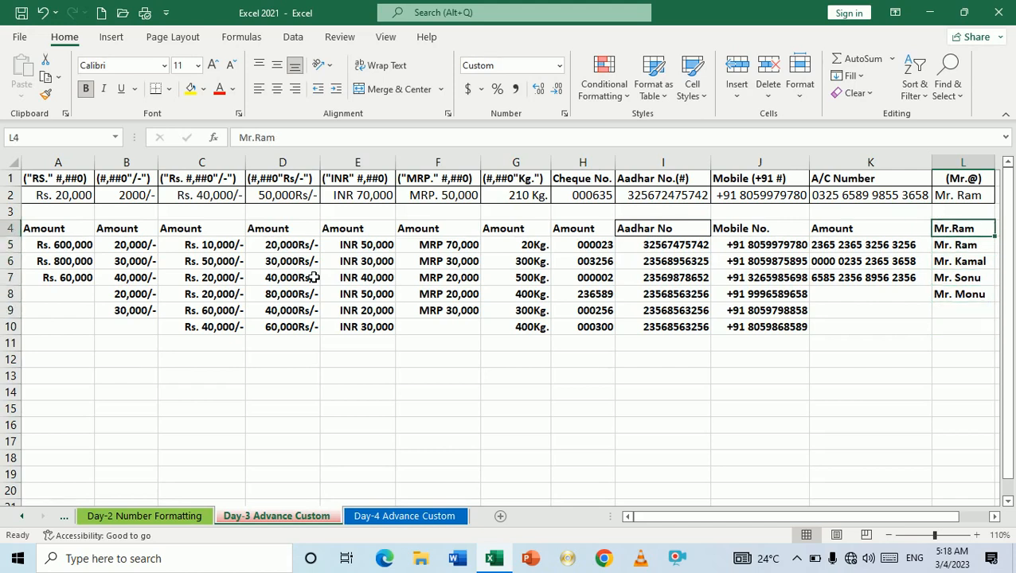
pyautogui.press('Down')
pyautogui.press('Down')
pyautogui.press('Down')
pyautogui.press('Down')
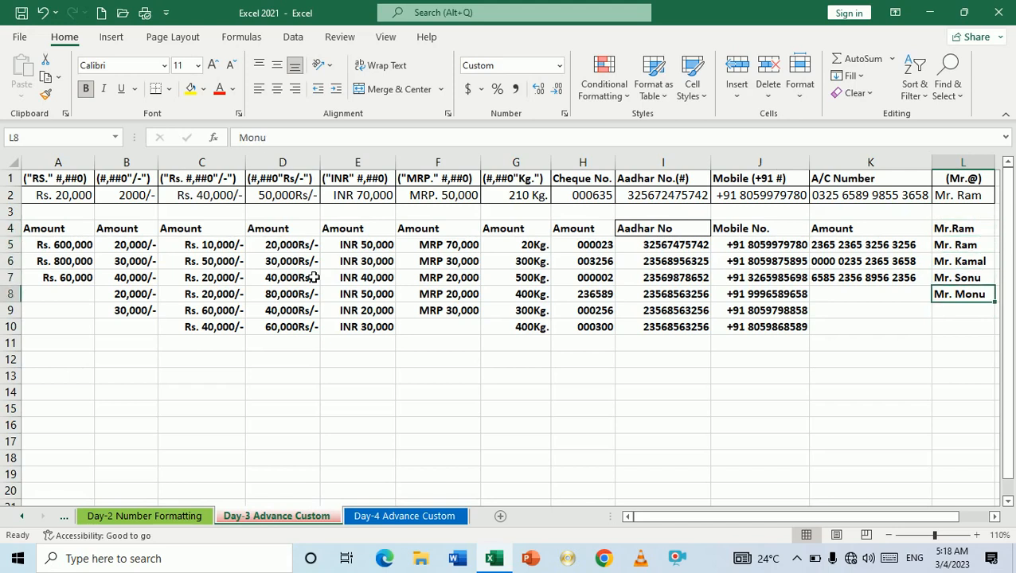
pyautogui.press('Down')
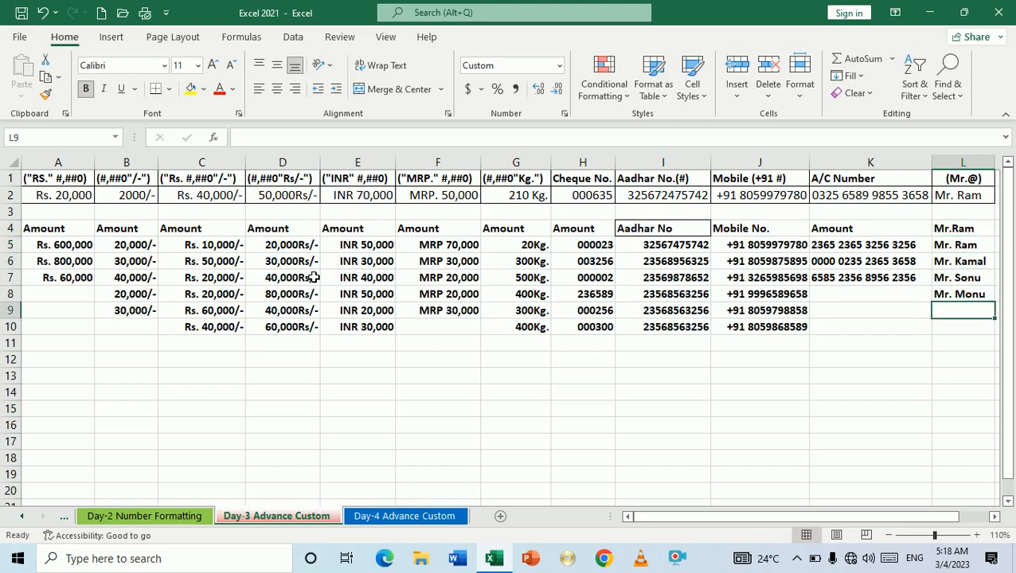